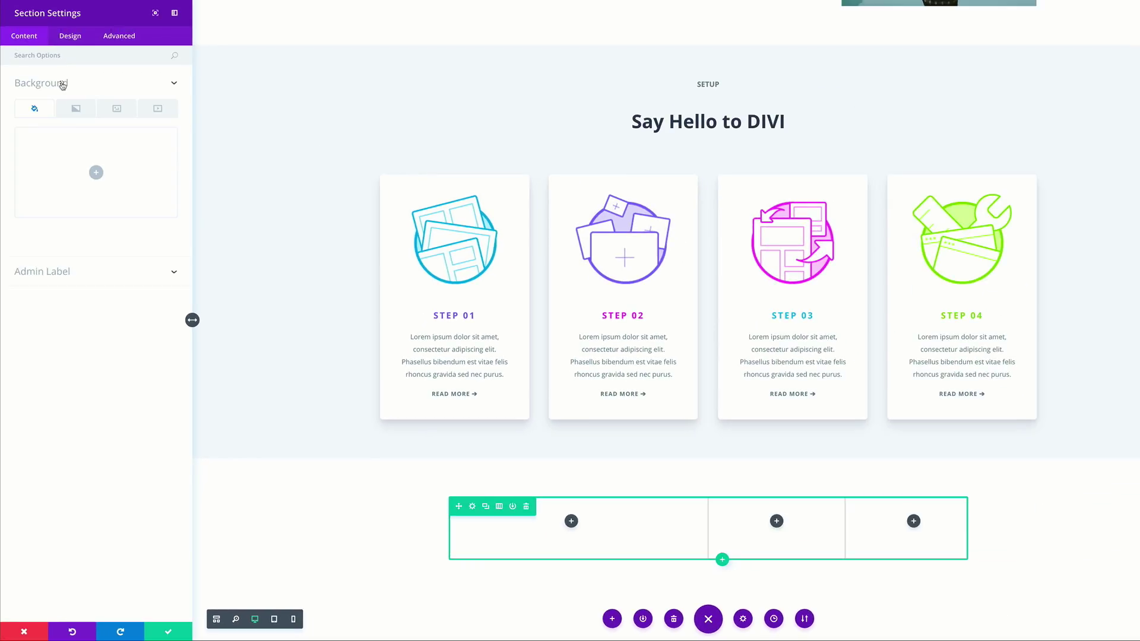
Give the section a dark teal #00252d background colour
{"action": "left_click", "coordinate": [62, 83]}
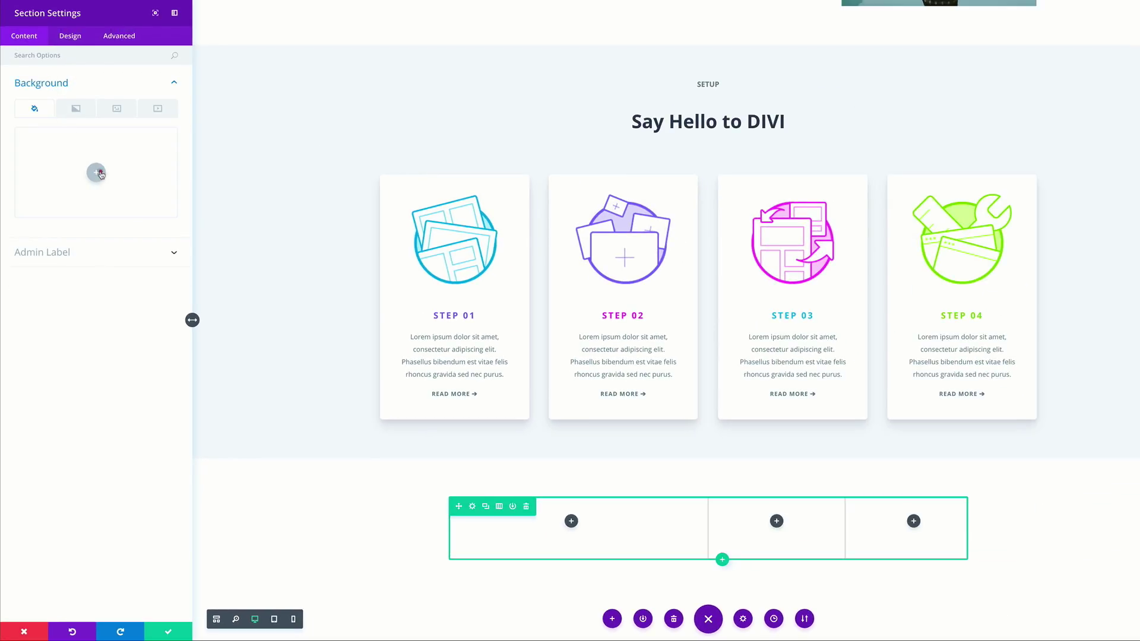
{"action": "left_click", "coordinate": [97, 172]}
{"action": "left_click", "coordinate": [38, 139]}
{"action": "type", "text": "#00252d"}
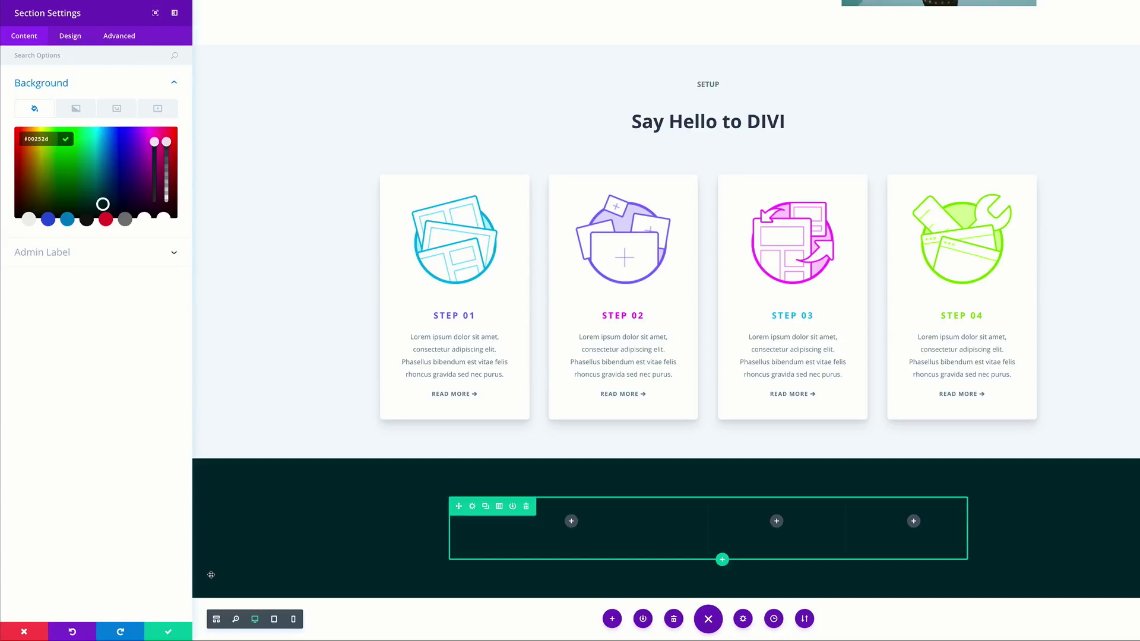
Set the section's top and bottom padding to 80px and save the settings
{"action": "left_click", "coordinate": [70, 35]}
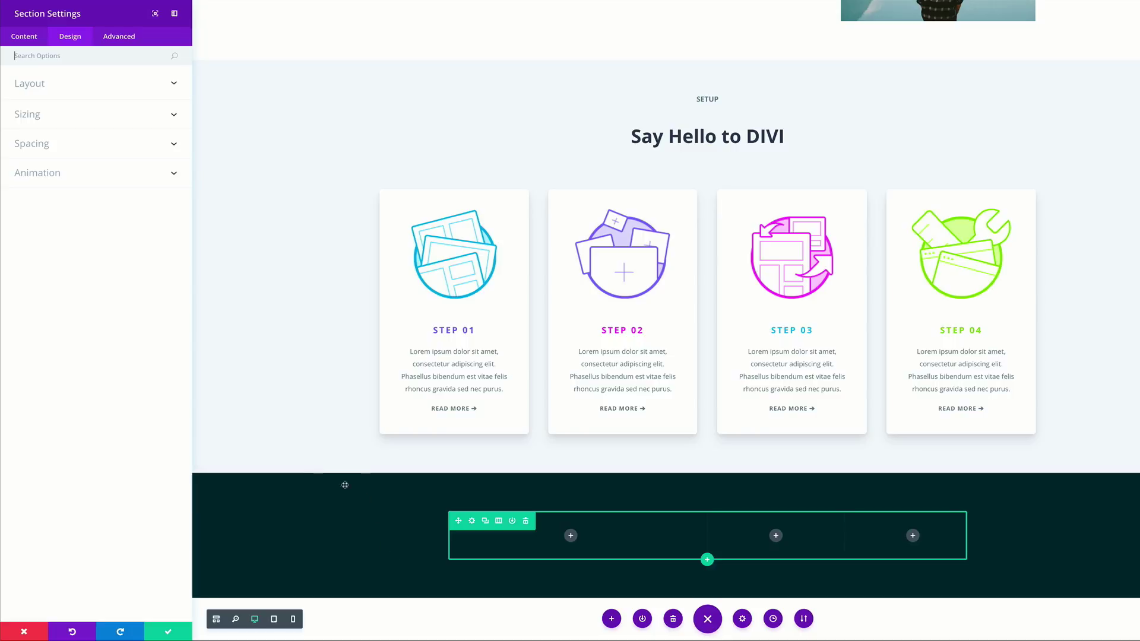
{"action": "left_click", "coordinate": [39, 145]}
{"action": "left_click", "coordinate": [29, 223]}
{"action": "type", "text": "80"}
{"action": "left_click", "coordinate": [97, 223]}
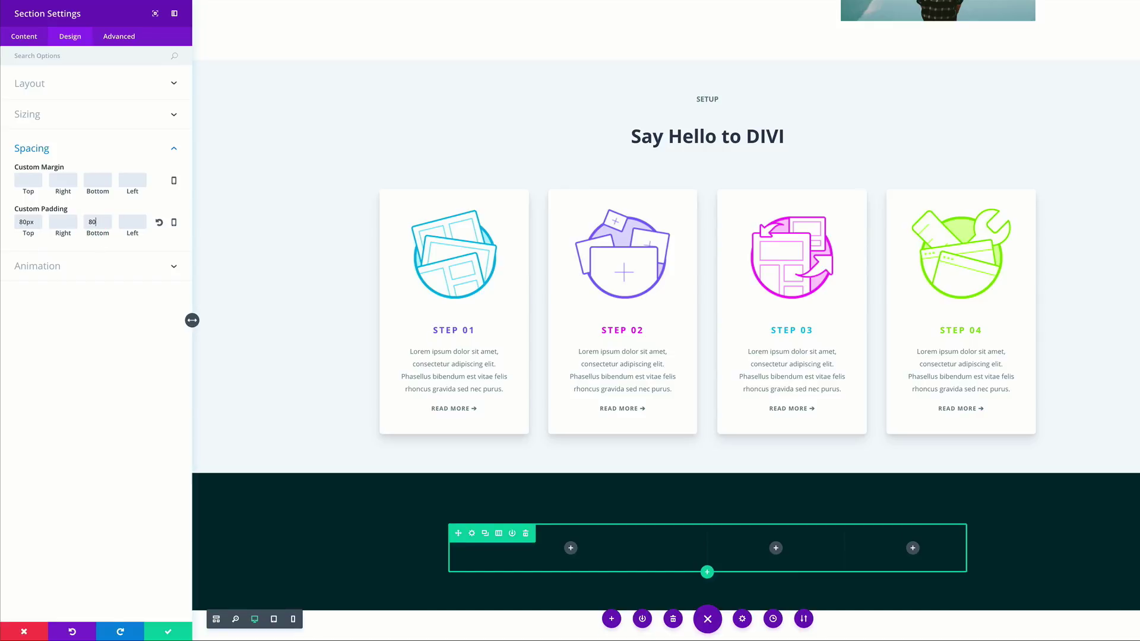
{"action": "left_click", "coordinate": [118, 361]}
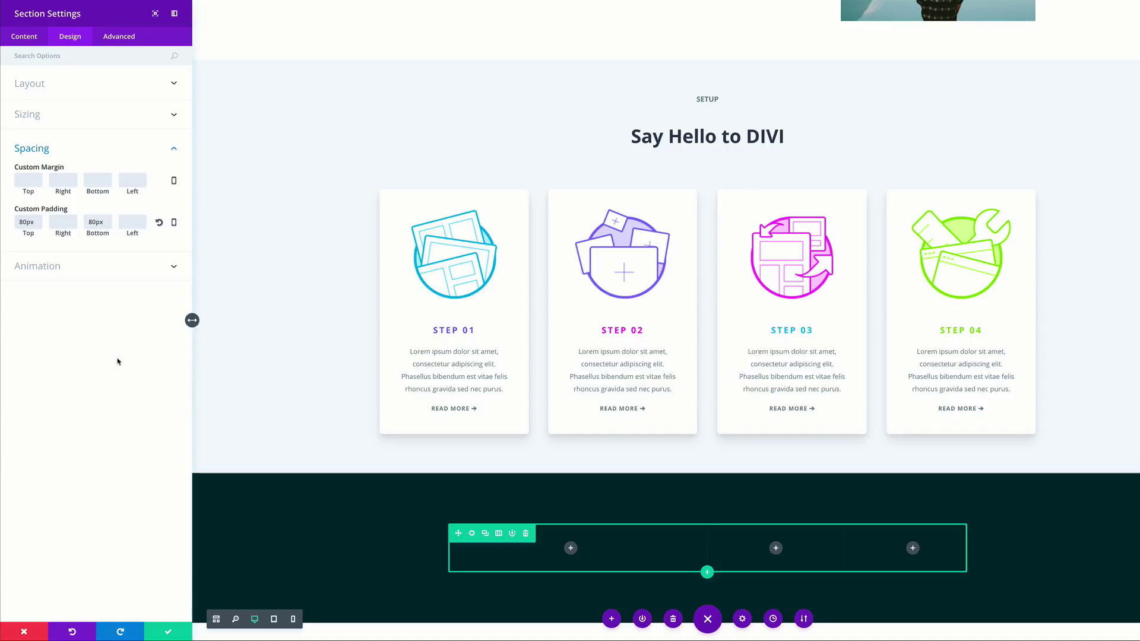
{"action": "left_click", "coordinate": [169, 632]}
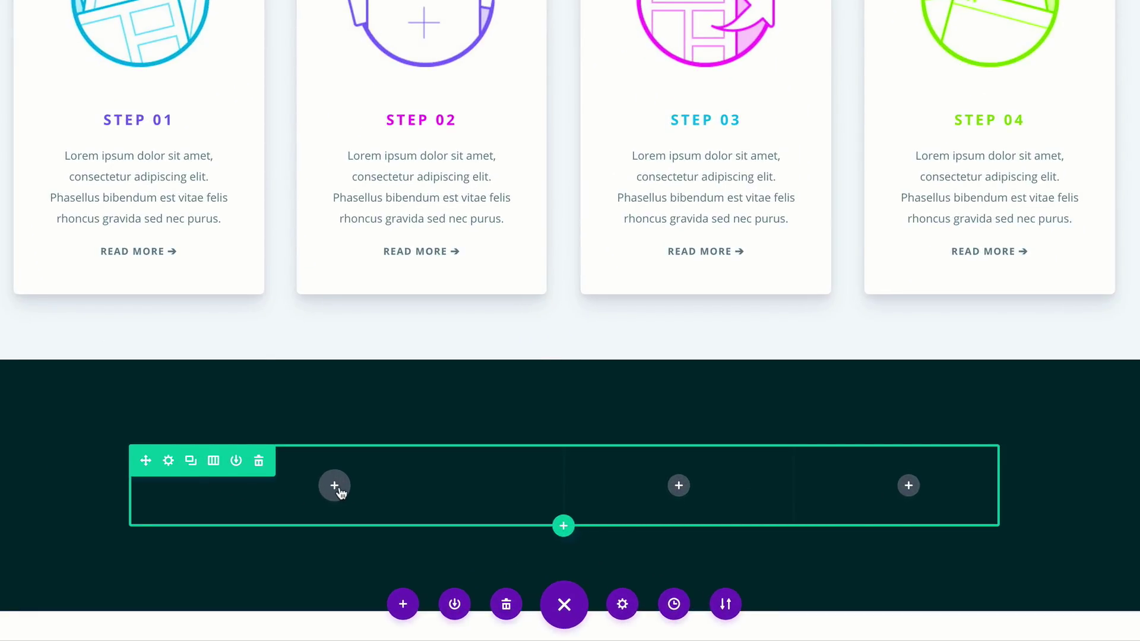
Insert a Text module in the first column holding the h1 heading 'Build Like You Mean It'
{"action": "left_click", "coordinate": [334, 485]}
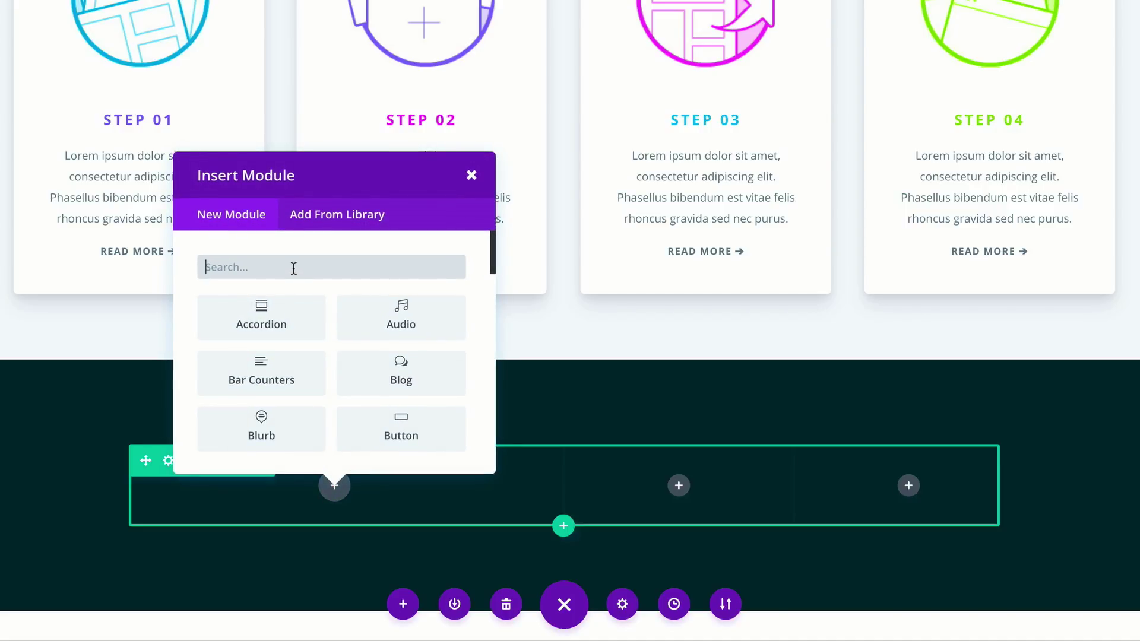
{"action": "type", "text": "text"}
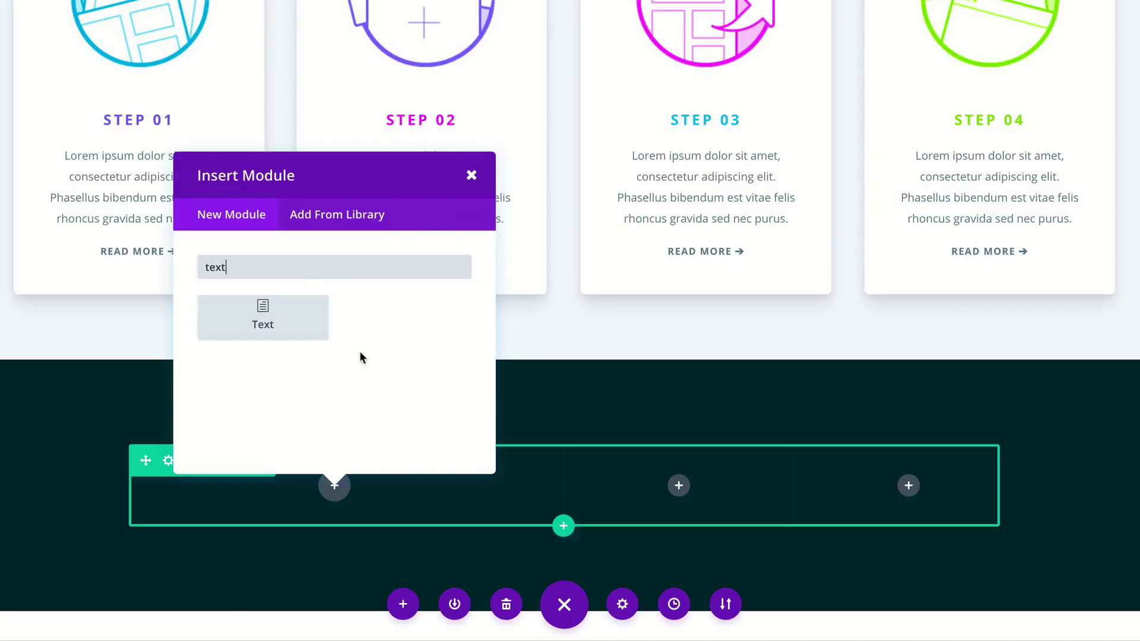
{"action": "left_click", "coordinate": [270, 324]}
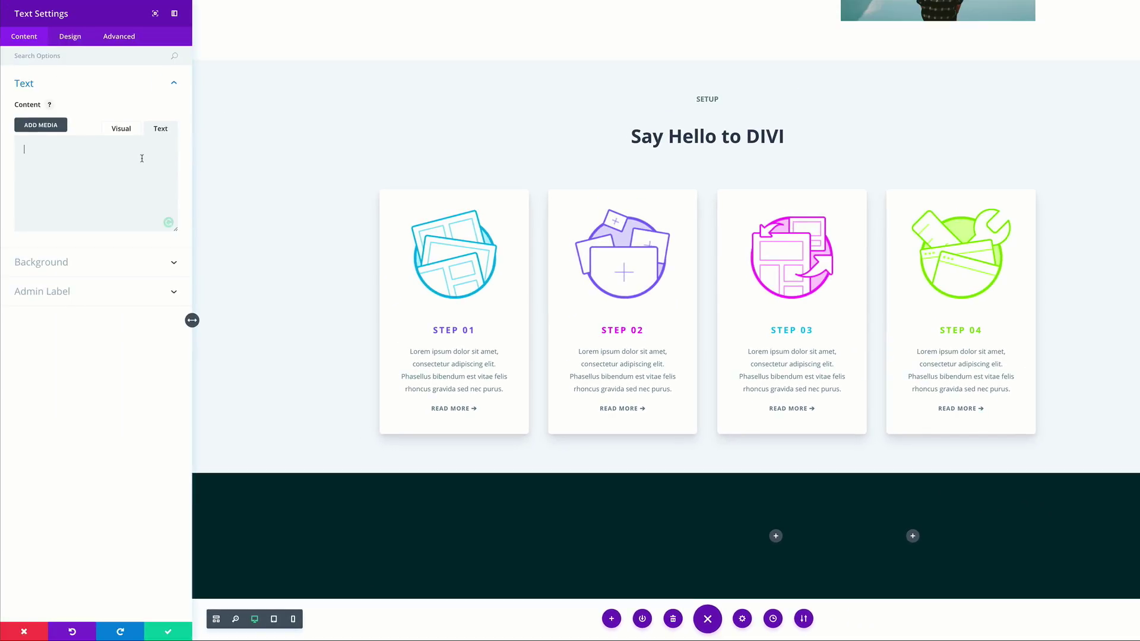
{"action": "type", "text": "<h1>Build Like You Mean It</h1>"}
{"action": "left_click", "coordinate": [76, 38]}
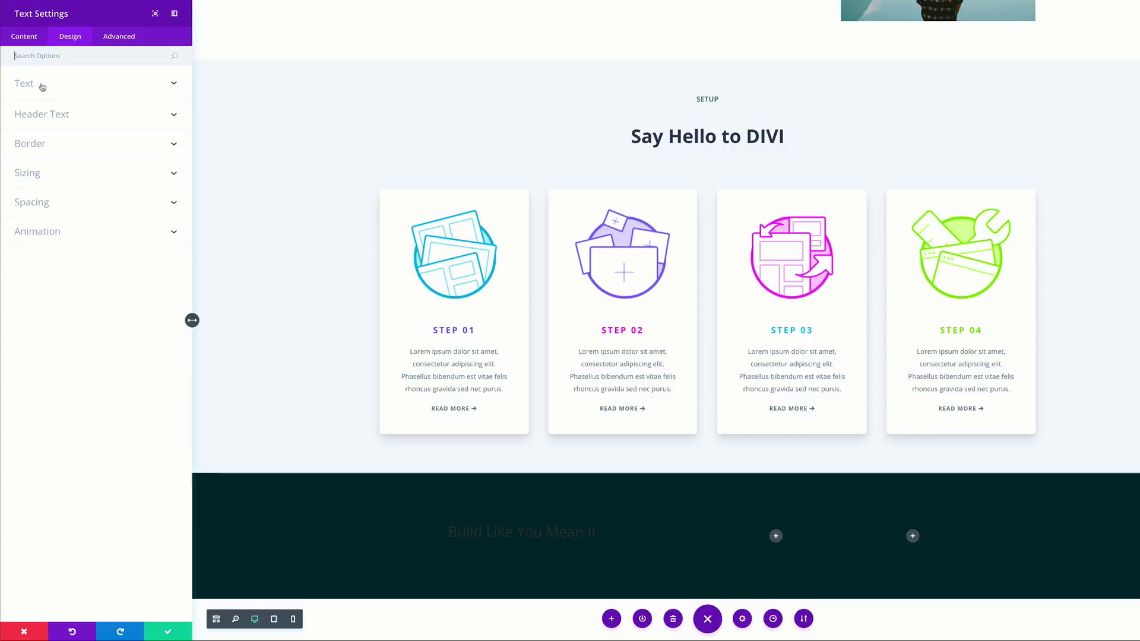
Make the heading text bold white Lato at 38px with a 1.4em line height
{"action": "left_click", "coordinate": [64, 118]}
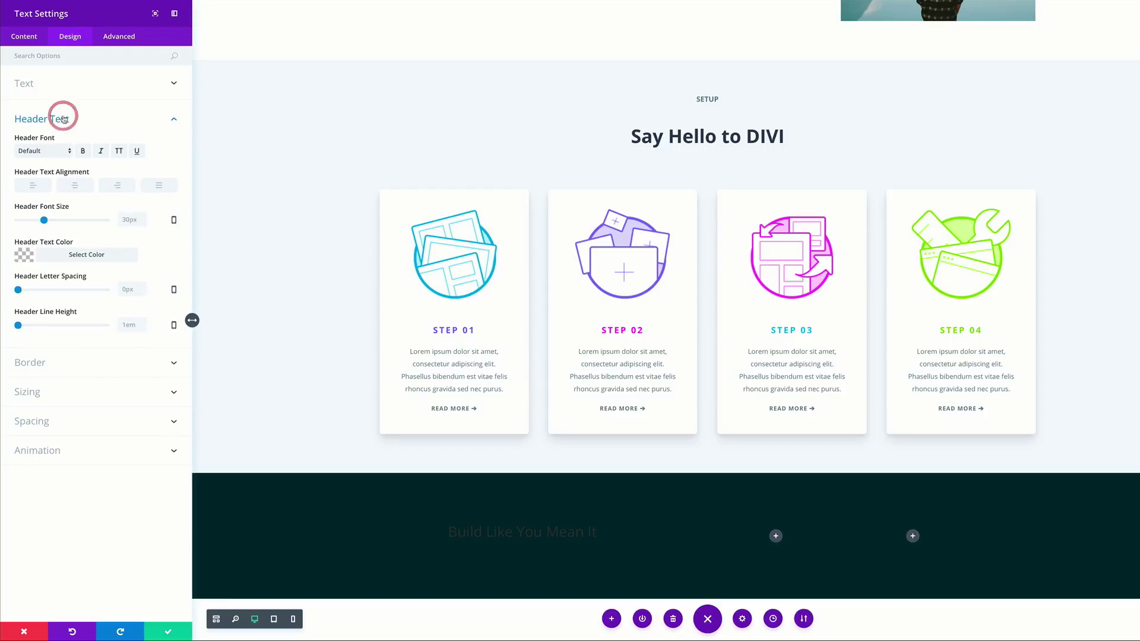
{"action": "left_click", "coordinate": [55, 153]}
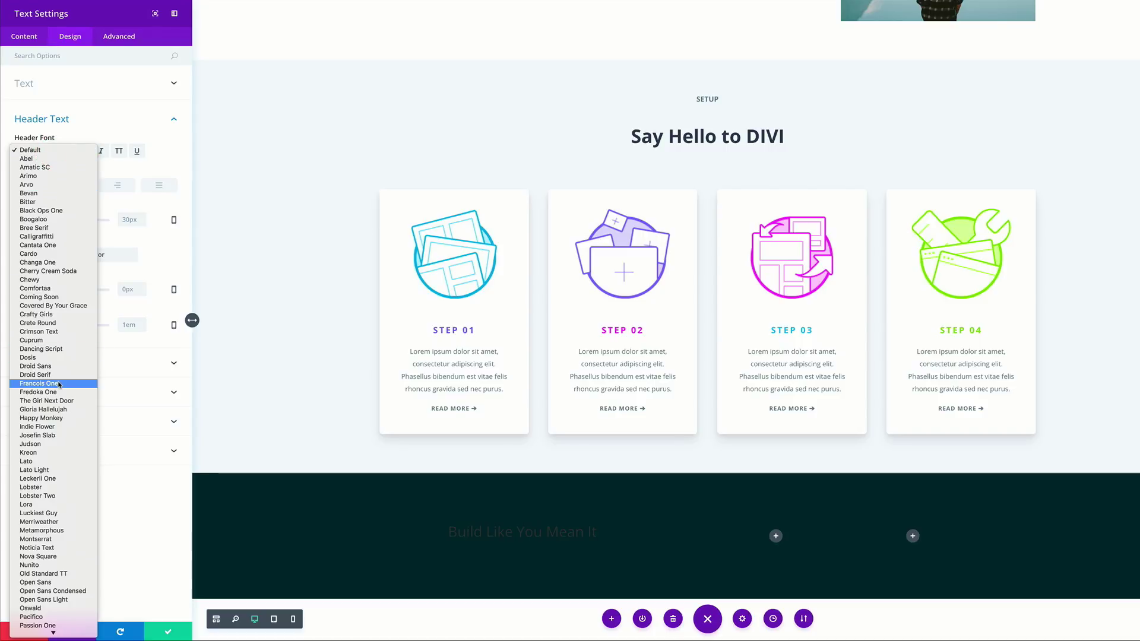
{"action": "left_click", "coordinate": [49, 464]}
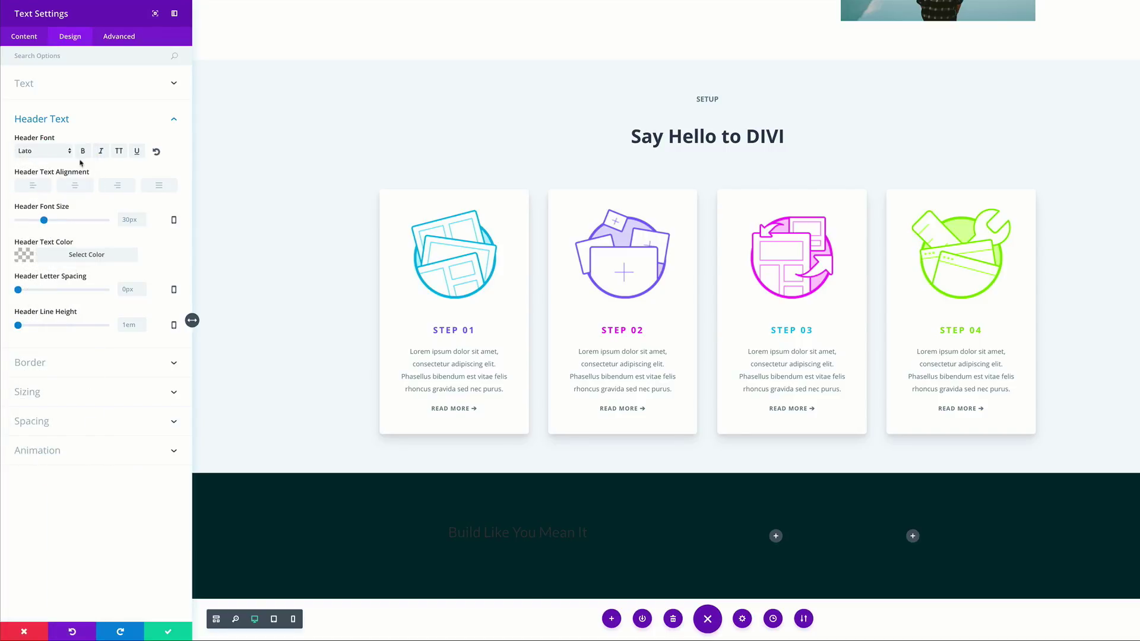
{"action": "left_click", "coordinate": [83, 151]}
{"action": "left_click_drag", "start_coordinate": [45, 222], "coordinate": [51, 222]}
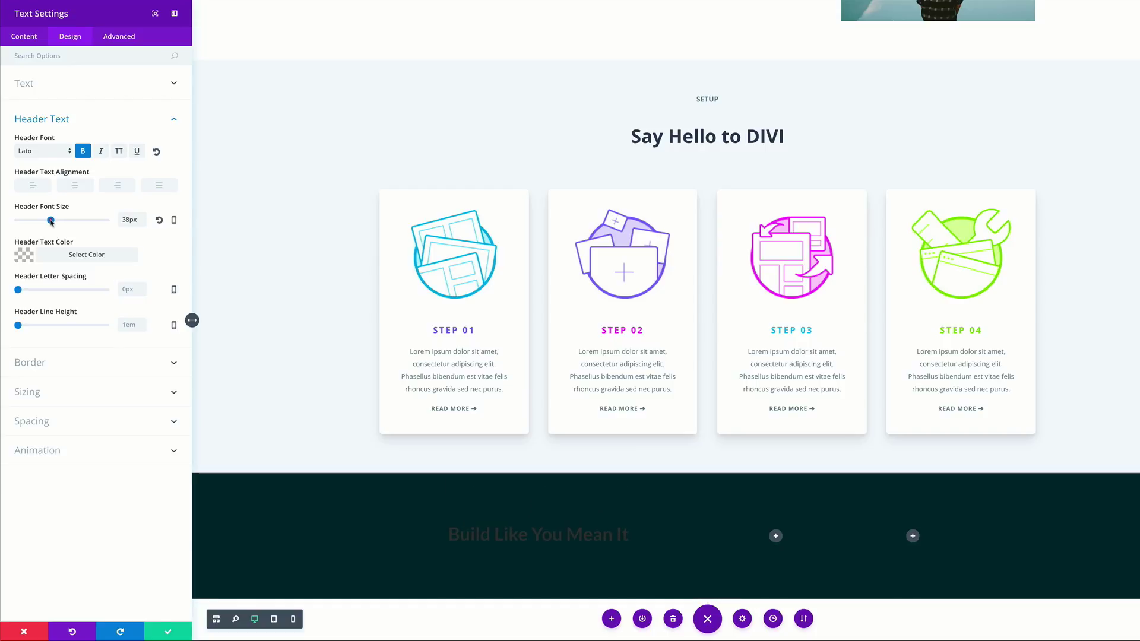
{"action": "left_click", "coordinate": [26, 256]}
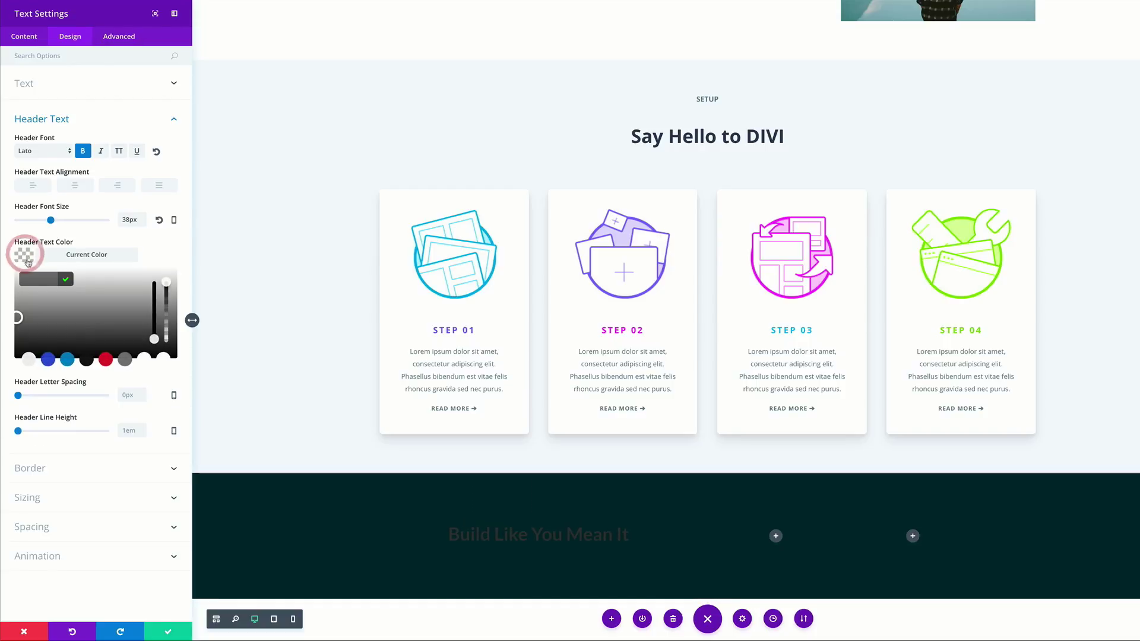
{"action": "left_click", "coordinate": [164, 361]}
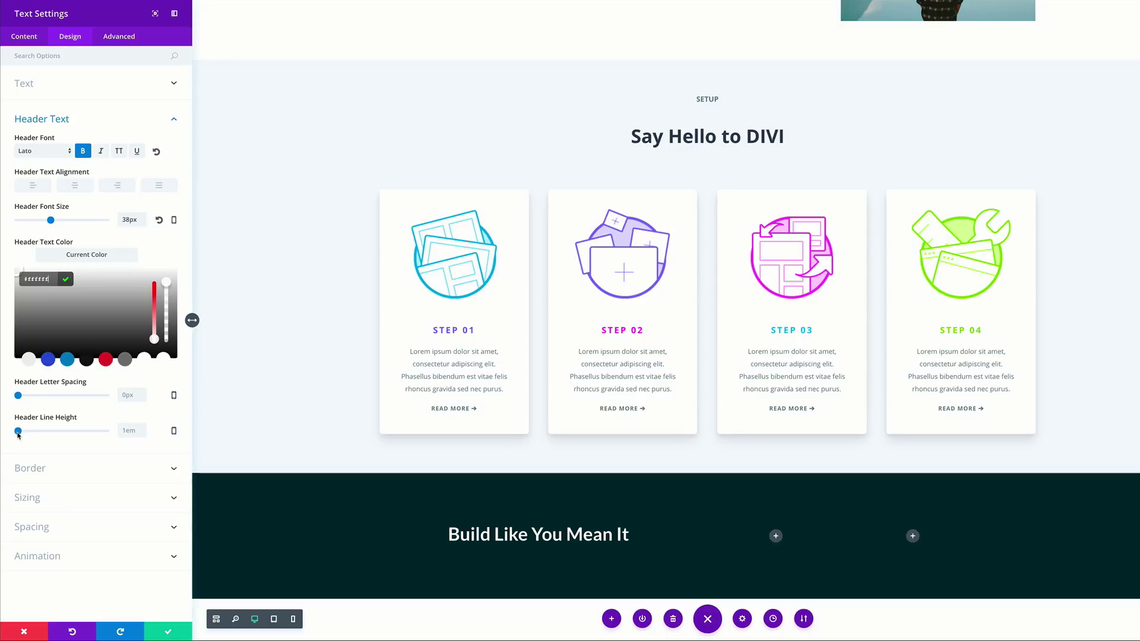
{"action": "left_click_drag", "start_coordinate": [19, 431], "coordinate": [32, 434]}
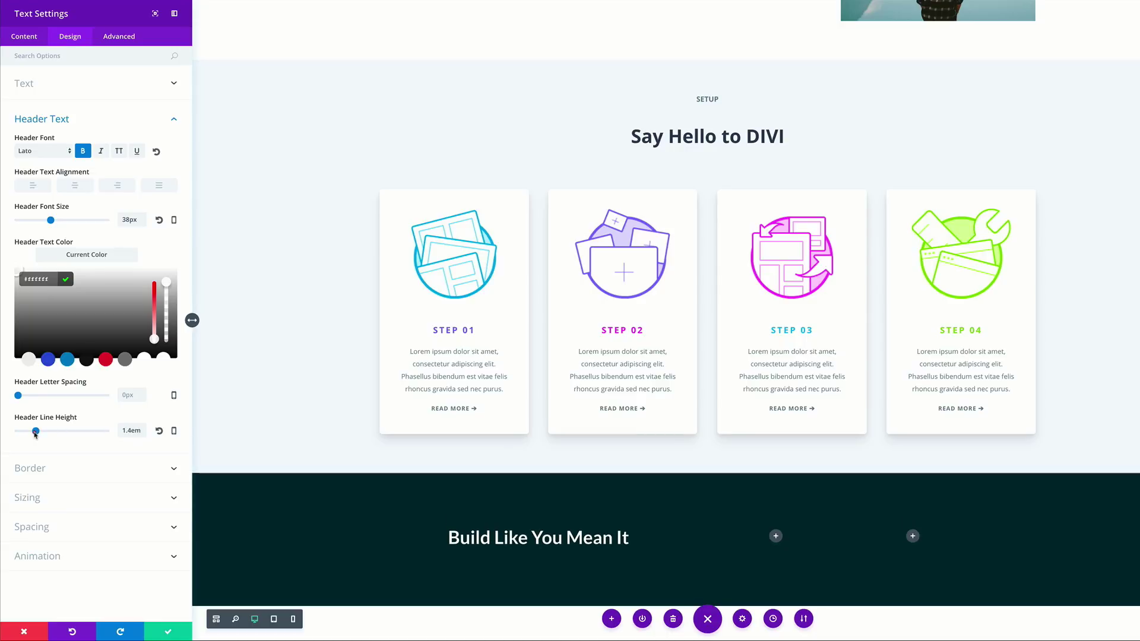
{"action": "left_click", "coordinate": [46, 425]}
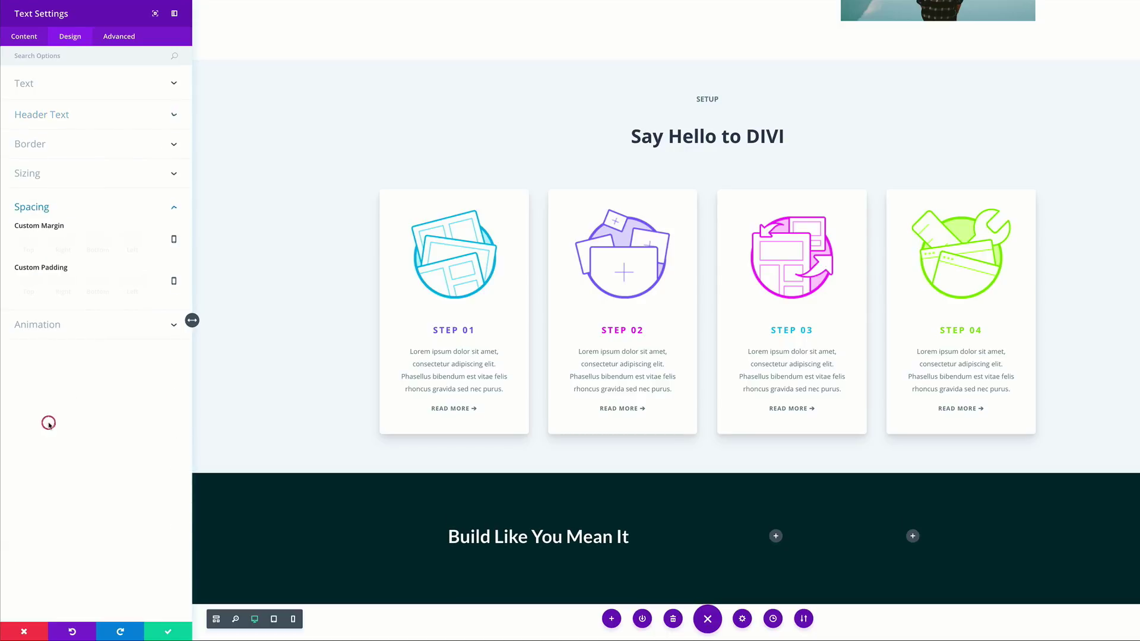
Give the heading a 20px bottom margin and a Slide-from-left animation at 16% intensity, then save
{"action": "left_click", "coordinate": [104, 240]}
{"action": "type", "text": "20"}
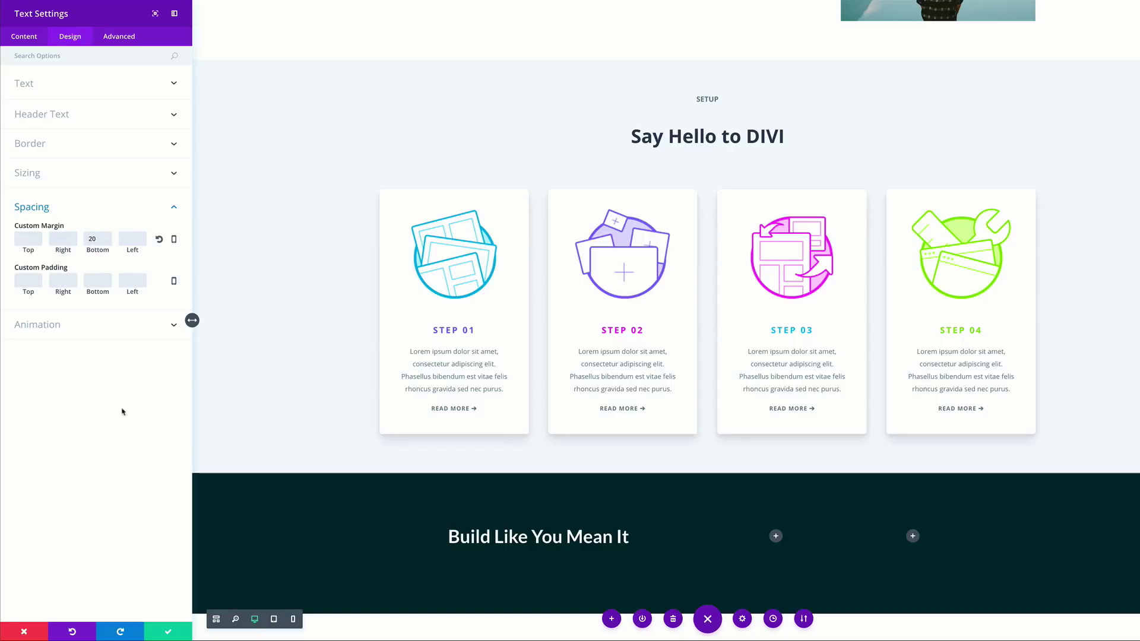
{"action": "left_click", "coordinate": [48, 326]}
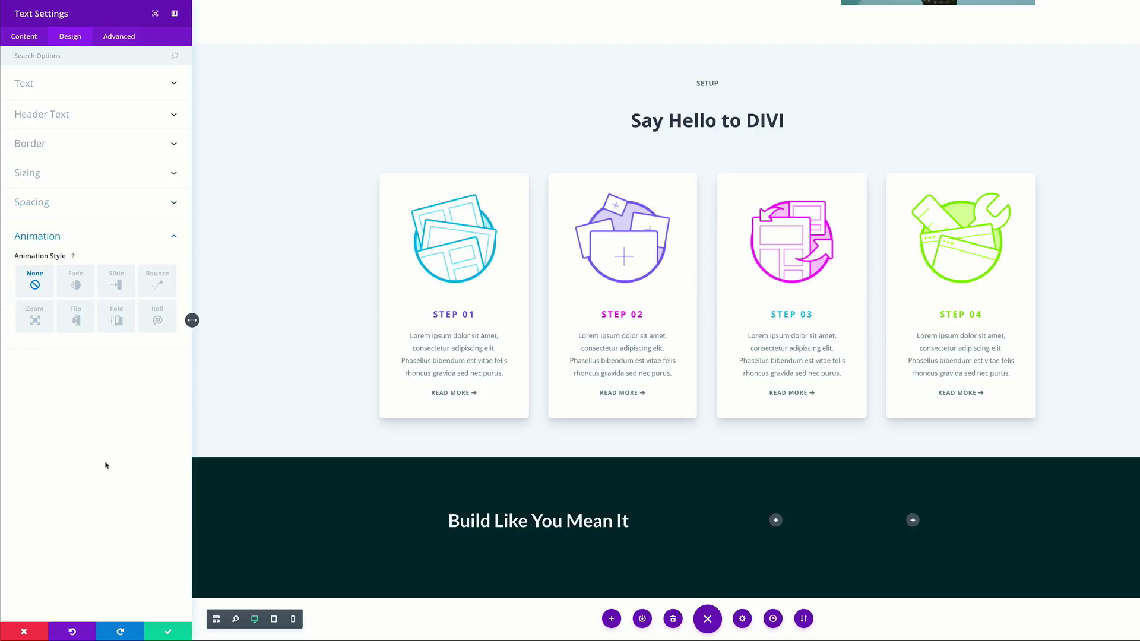
{"action": "left_click", "coordinate": [116, 285]}
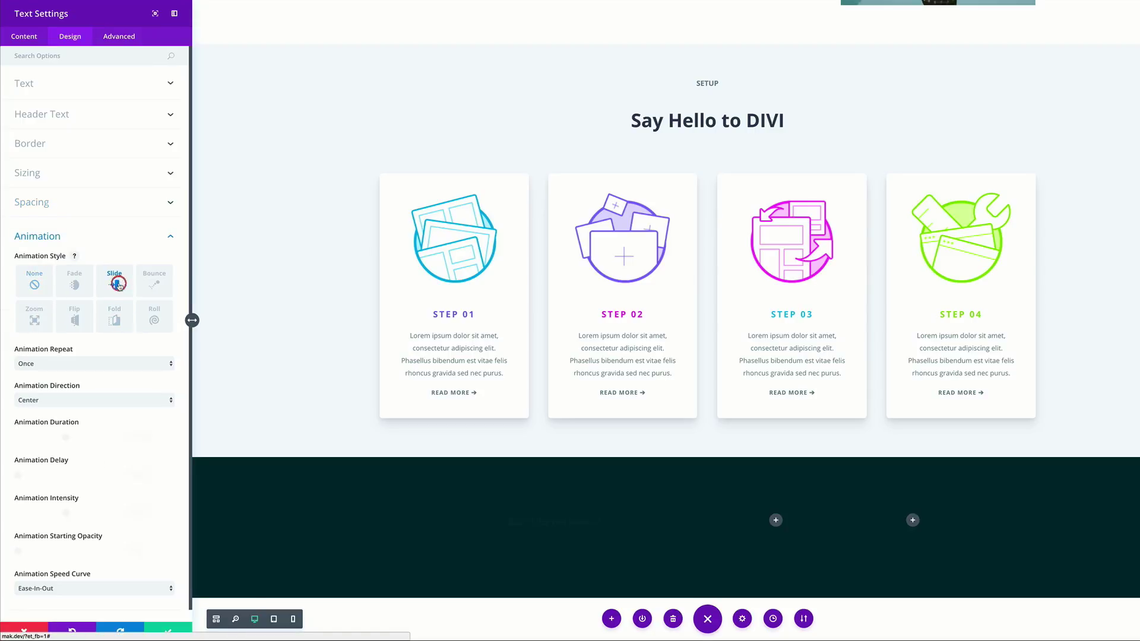
{"action": "left_click", "coordinate": [68, 400]}
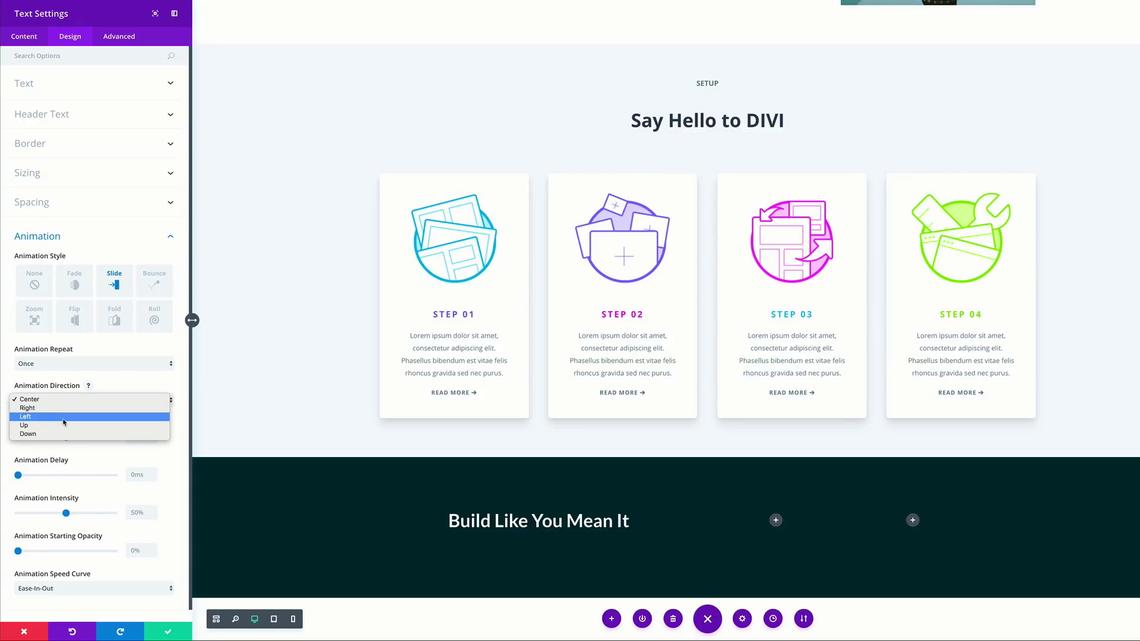
{"action": "left_click", "coordinate": [63, 418]}
{"action": "left_click", "coordinate": [147, 512]}
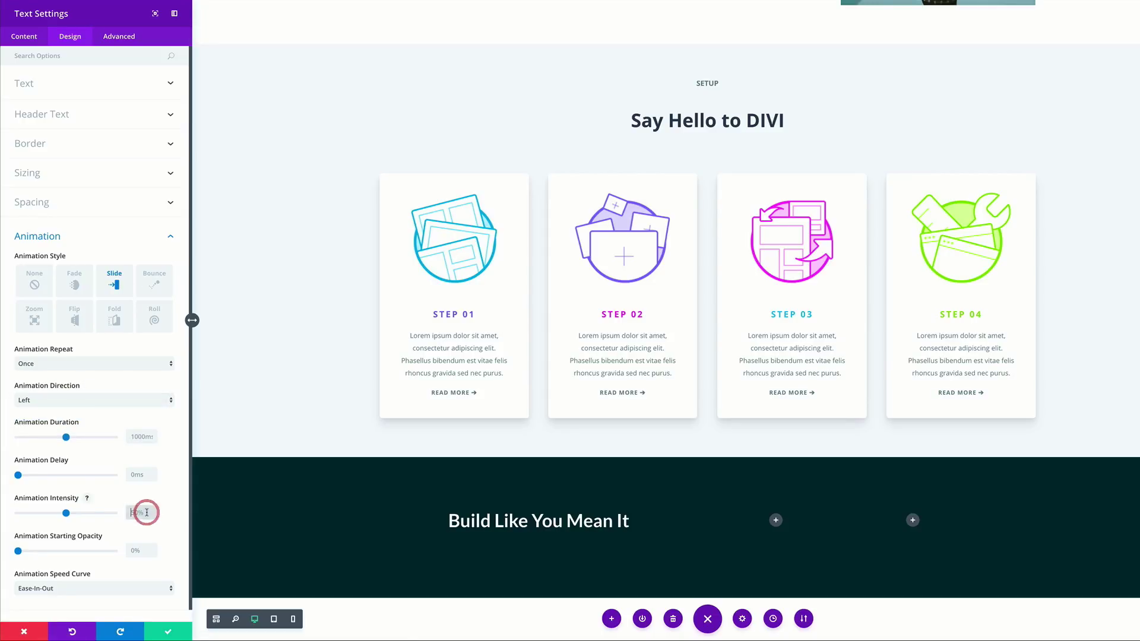
{"action": "key", "text": "Delete"}
{"action": "key", "text": "Delete"}
{"action": "type", "text": "16"}
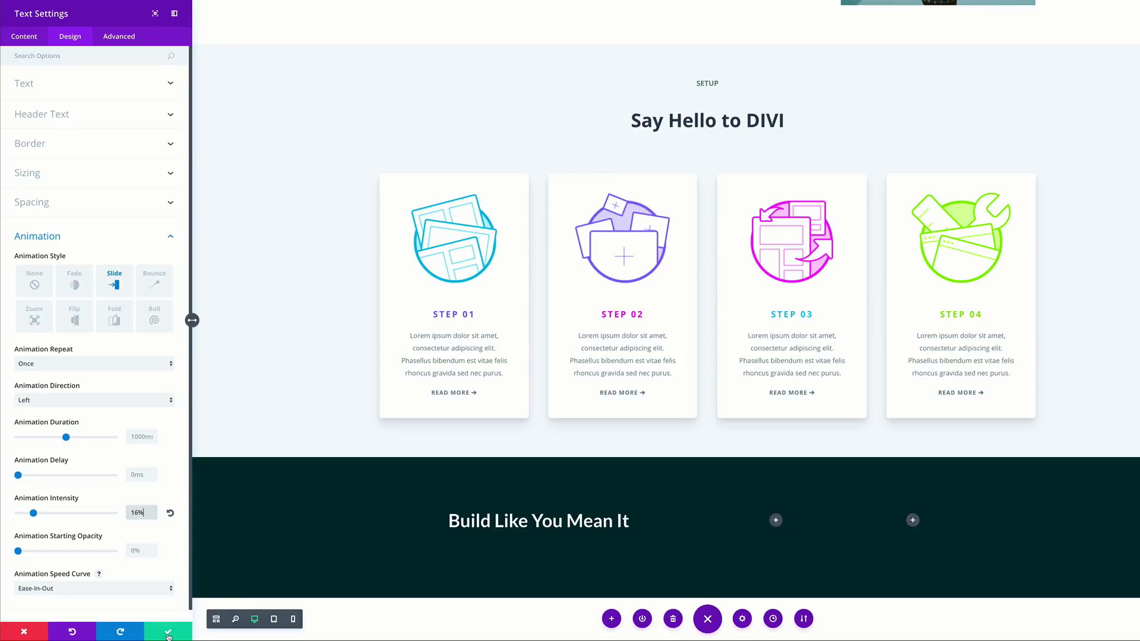
{"action": "left_click", "coordinate": [168, 635]}
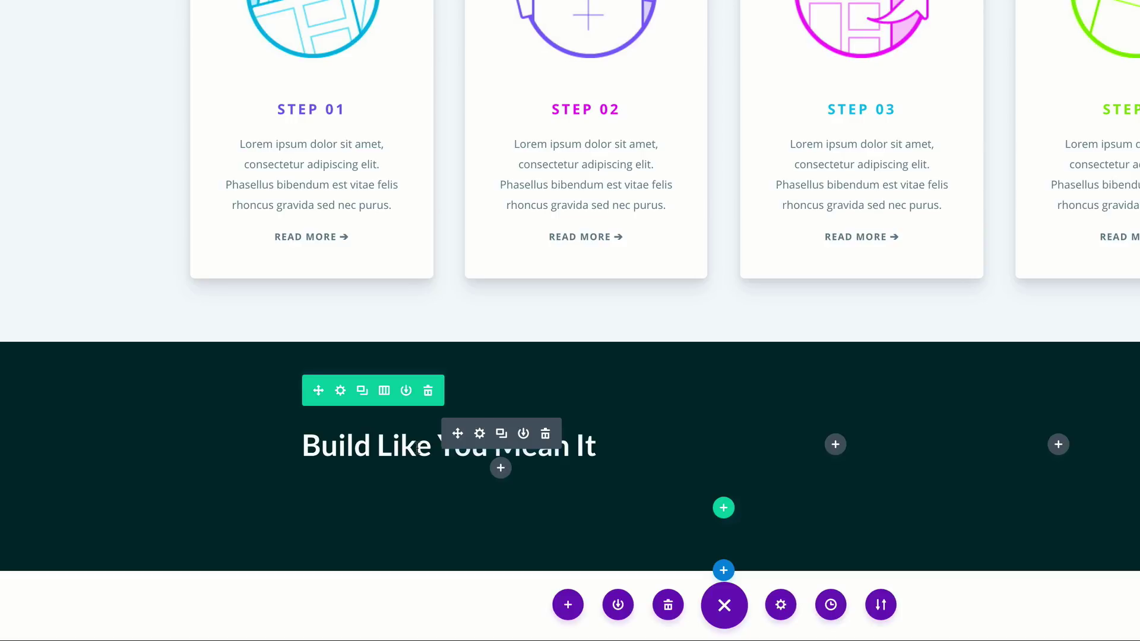
Insert a second Text module under the heading containing the Lorem ipsum paragraph
{"action": "left_click", "coordinate": [500, 469]}
{"action": "type", "text": "text"}
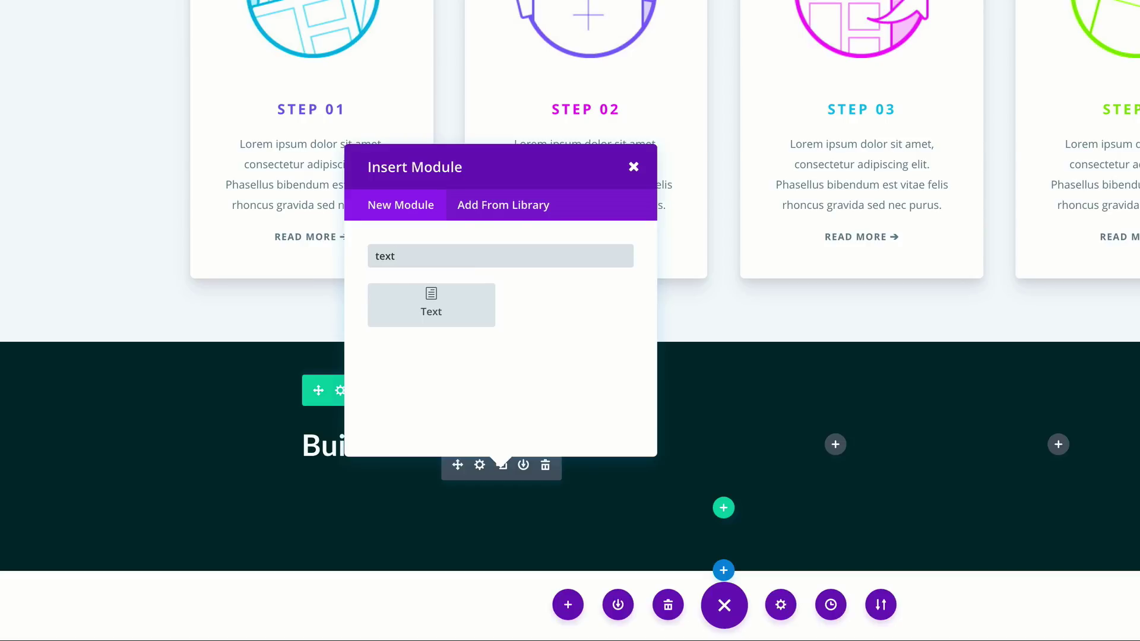
{"action": "left_click", "coordinate": [460, 308]}
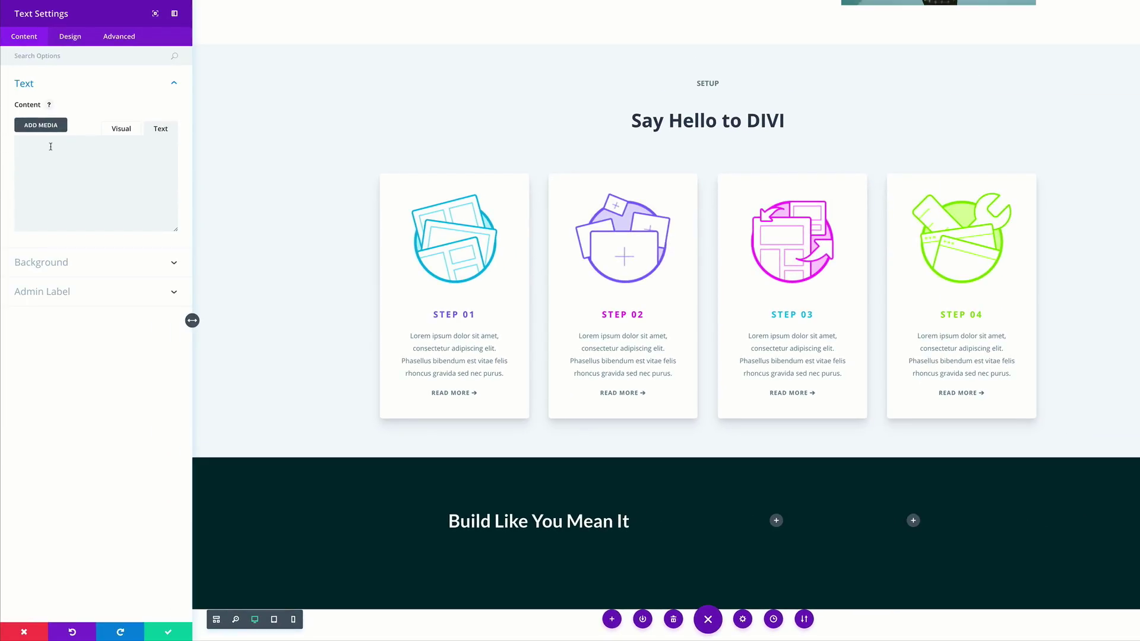
{"action": "left_click", "coordinate": [51, 146]}
{"action": "type", "text": "Lorem ipsum dolor sit amet, consectetur adipiscing elit. Phasellus bibendum est vitae felis rhoncus gravida. Sed nec purus tempus, sagittis mi id, efficitur nisl. Sed nec purus tempus, sagittis mi id, efficitur nisl."}
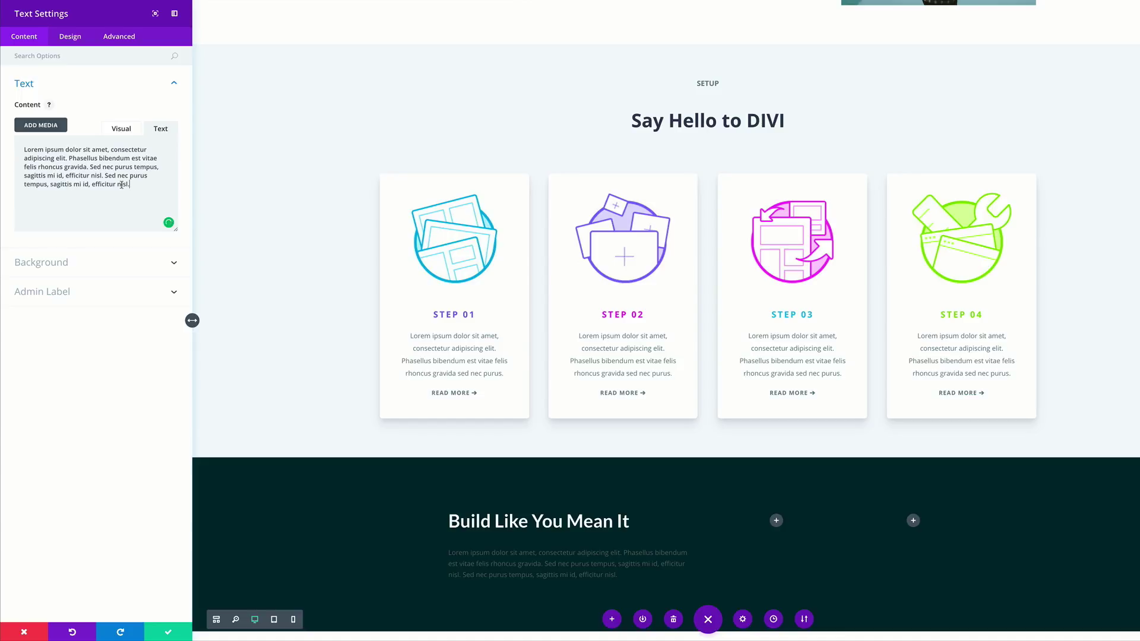
{"action": "left_click", "coordinate": [71, 37]}
{"action": "left_click", "coordinate": [34, 85]}
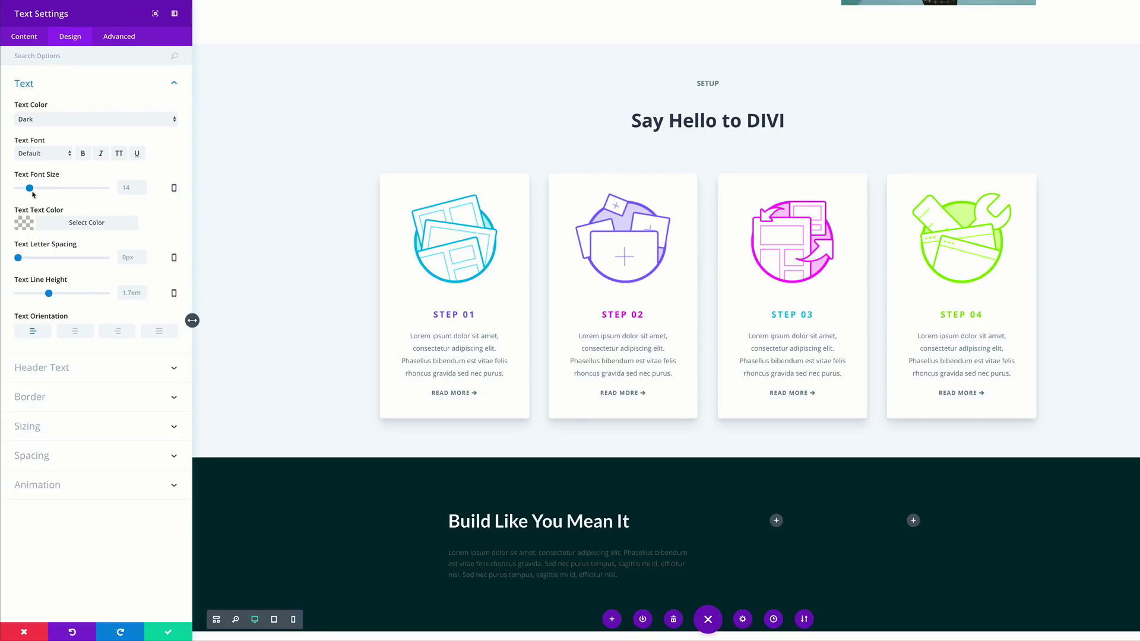
Make the paragraph 18px light text in semi-transparent white with a 1.9em line height
{"action": "left_click_drag", "start_coordinate": [29, 188], "coordinate": [33, 189]}
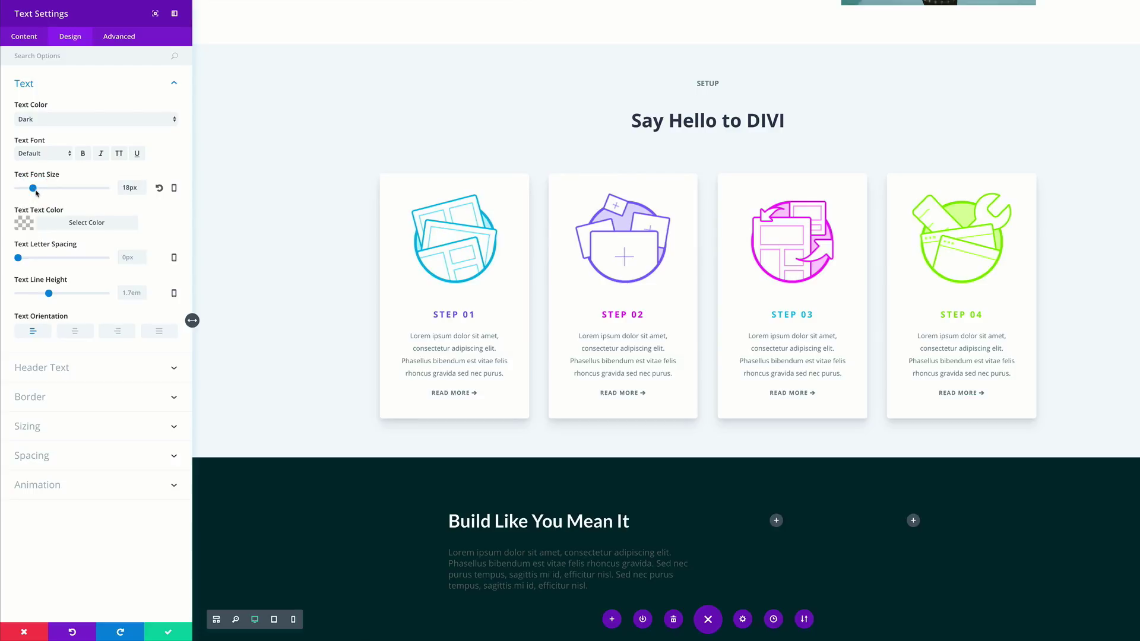
{"action": "left_click", "coordinate": [51, 125]}
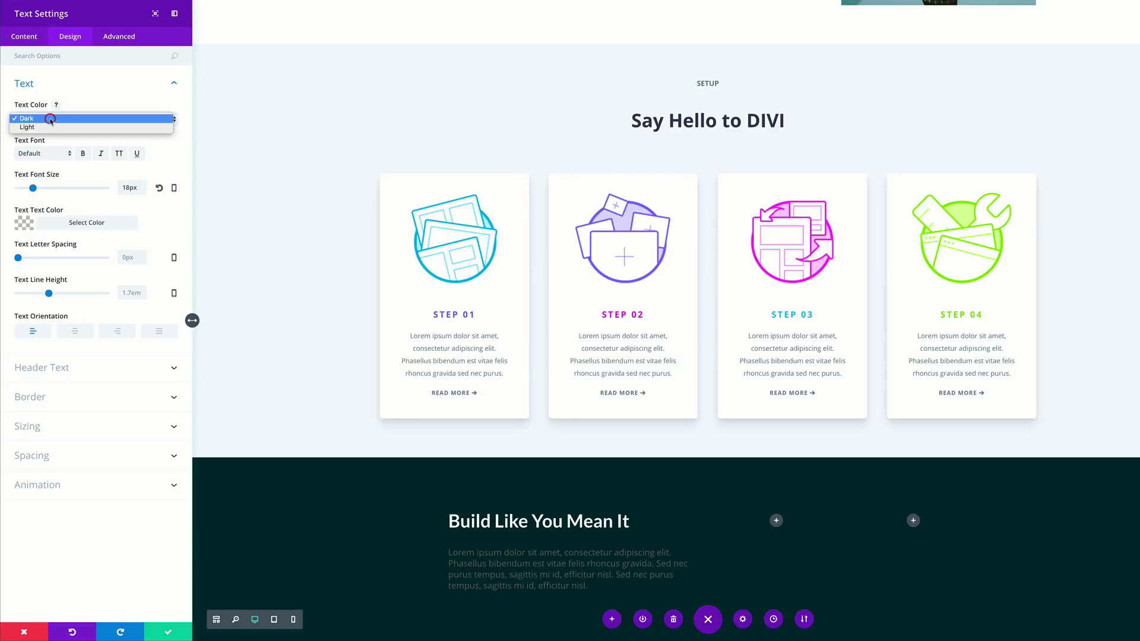
{"action": "left_click", "coordinate": [50, 130]}
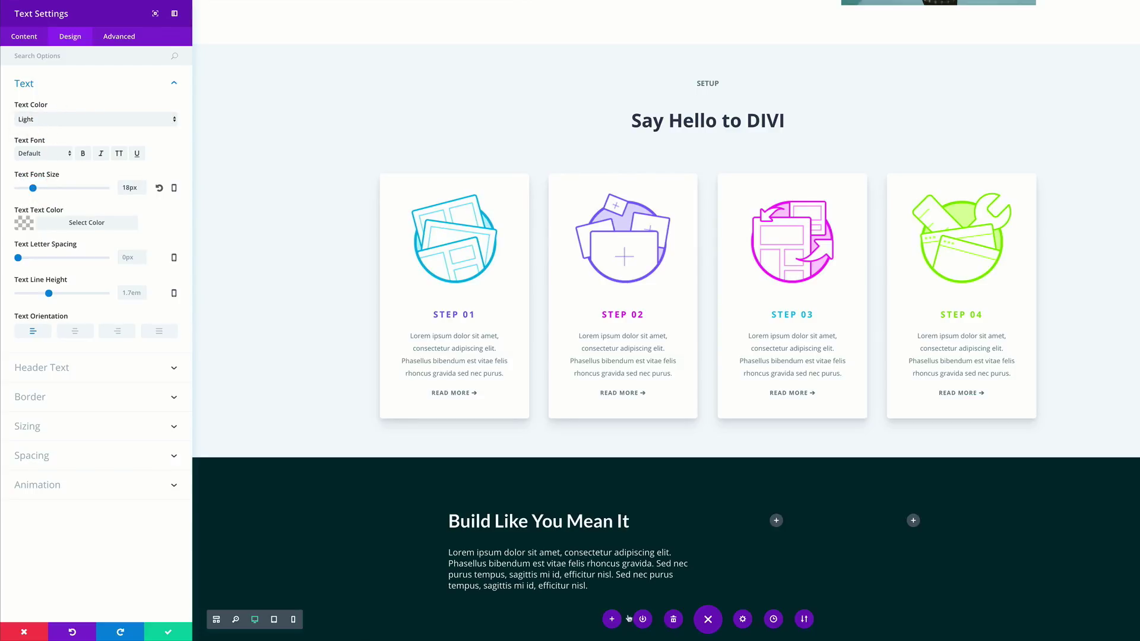
{"action": "left_click", "coordinate": [25, 225]}
{"action": "left_click_drag", "start_coordinate": [163, 251], "coordinate": [163, 256]}
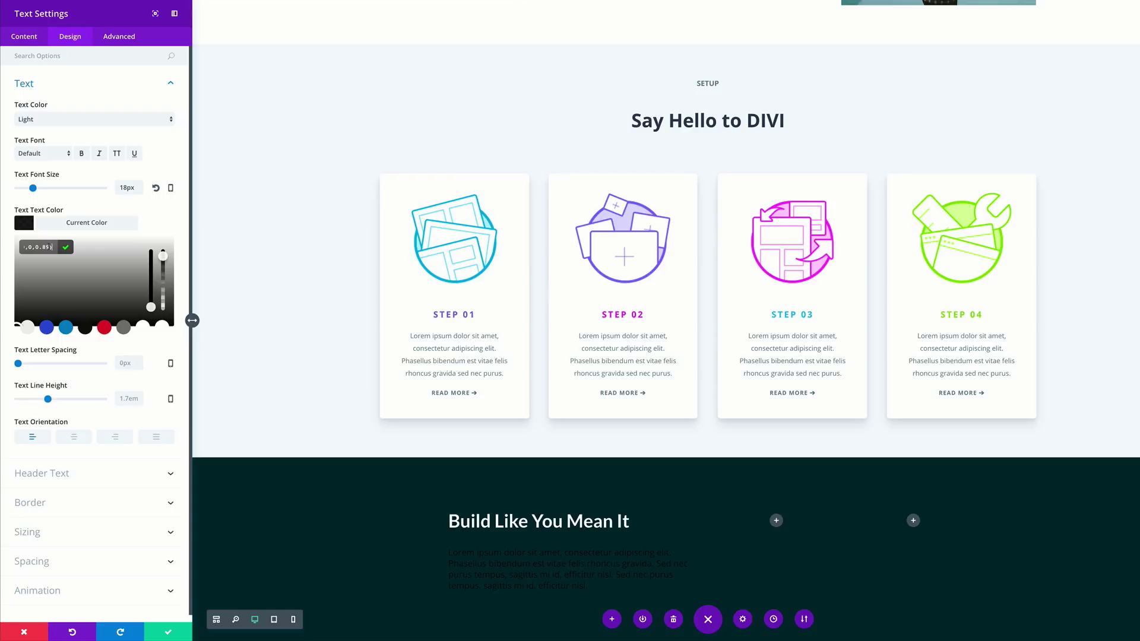
{"action": "left_click_drag", "start_coordinate": [39, 248], "coordinate": [26, 248]}
{"action": "key", "text": "ctrl+v"}
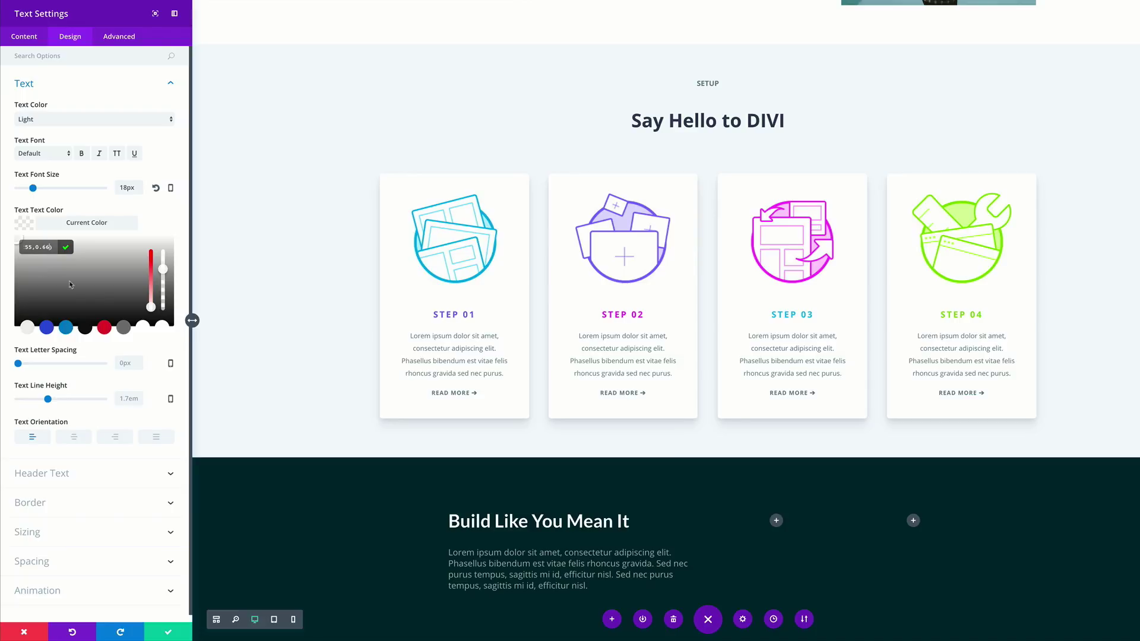
{"action": "left_click", "coordinate": [48, 400]}
{"action": "left_click_drag", "start_coordinate": [50, 401], "coordinate": [55, 400]}
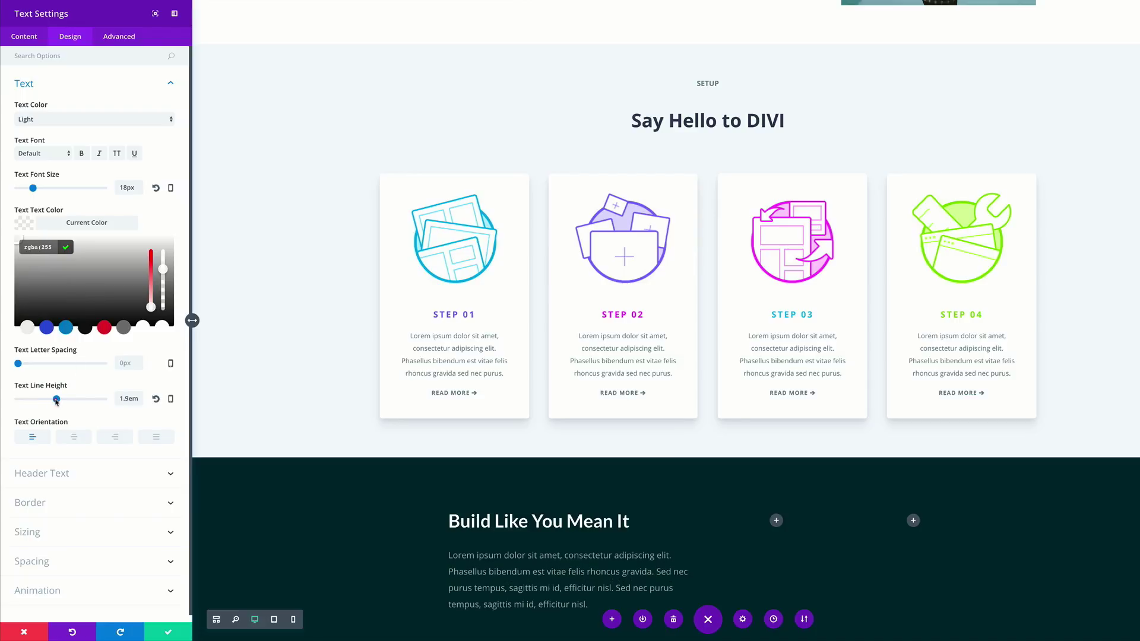
{"action": "left_click", "coordinate": [39, 458]}
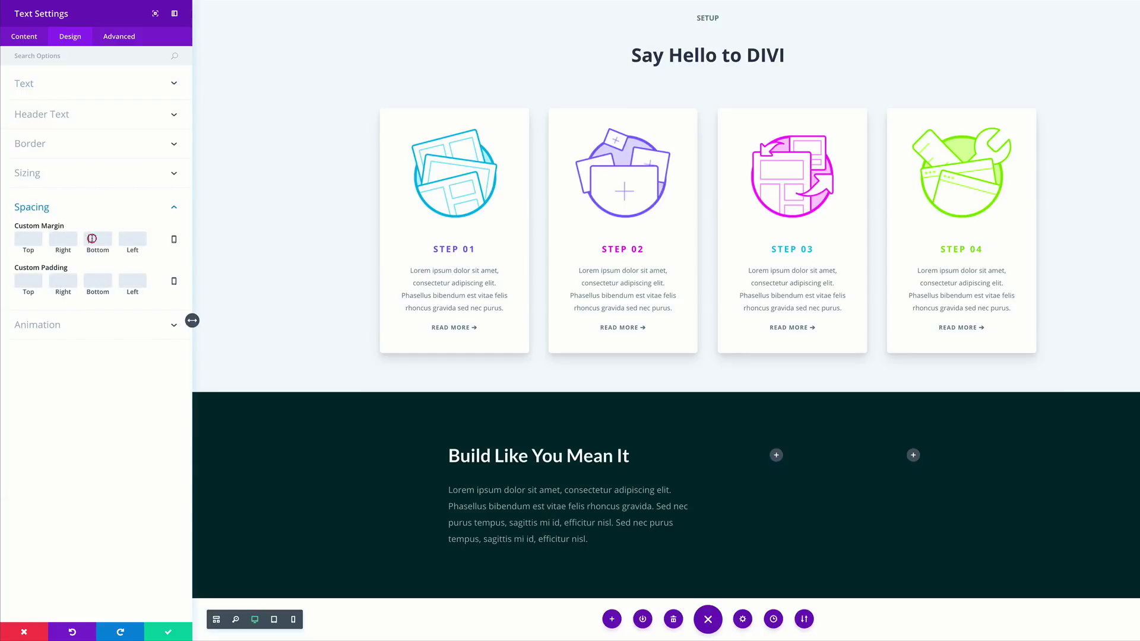
Give the paragraph a 40px bottom margin and a Slide-from-left animation at 8% intensity, then save
{"action": "left_click", "coordinate": [91, 238]}
{"action": "type", "text": "40"}
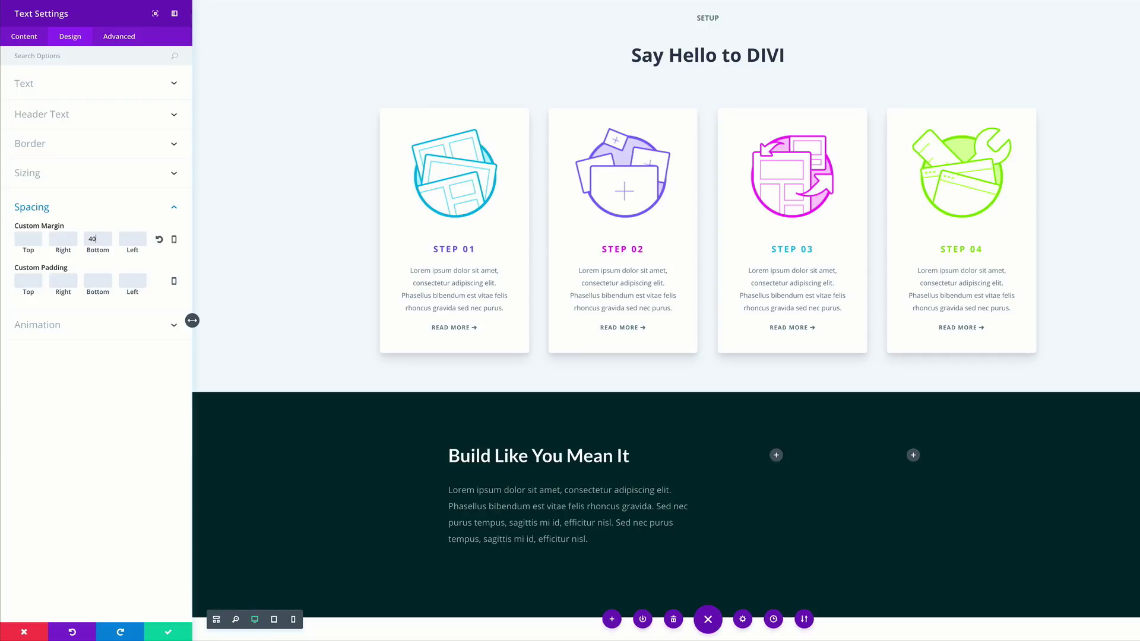
{"action": "left_click", "coordinate": [101, 409]}
{"action": "left_click", "coordinate": [50, 326]}
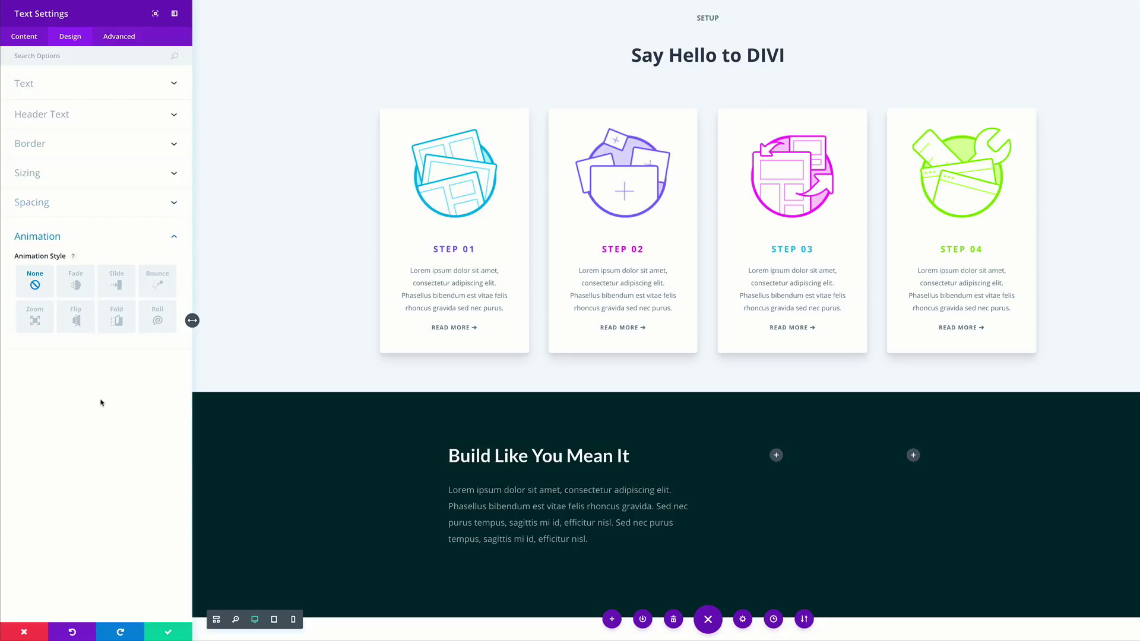
{"action": "left_click", "coordinate": [117, 285]}
{"action": "left_click", "coordinate": [89, 400]}
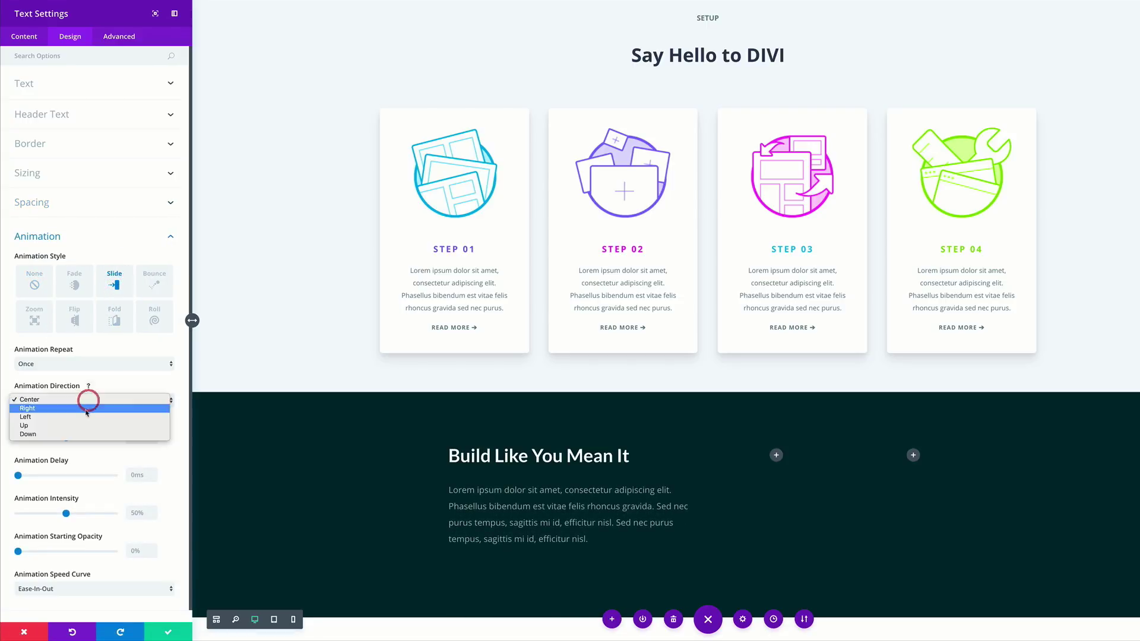
{"action": "left_click", "coordinate": [86, 419]}
{"action": "scroll", "coordinate": [127, 504], "scroll_direction": "down", "scroll_amount": 1}
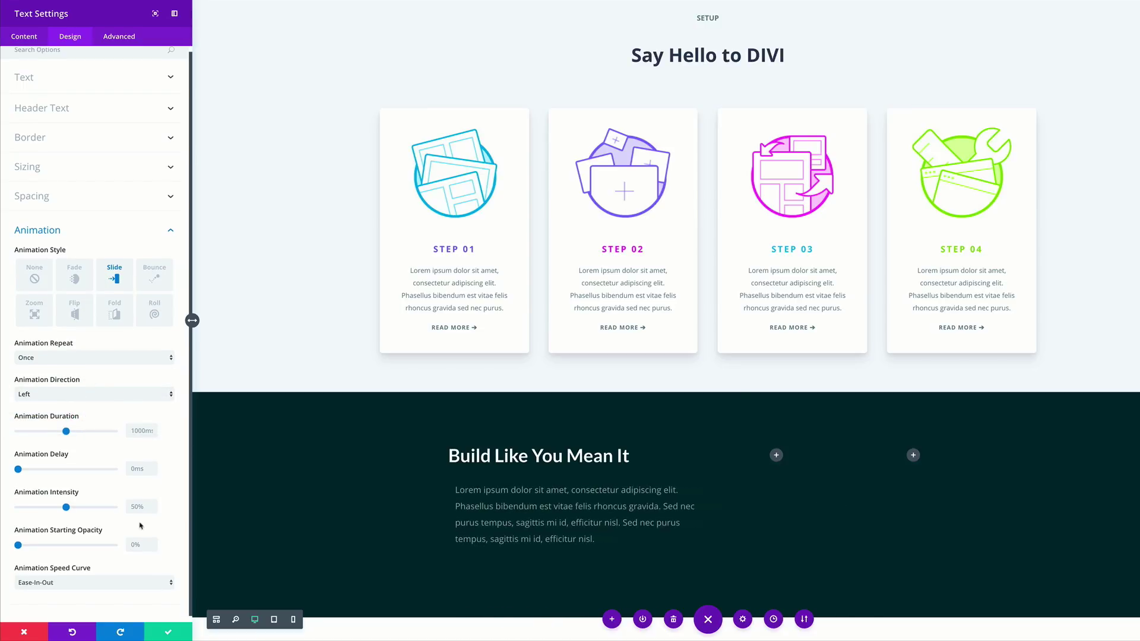
{"action": "double_click", "coordinate": [132, 506]}
{"action": "type", "text": "8"}
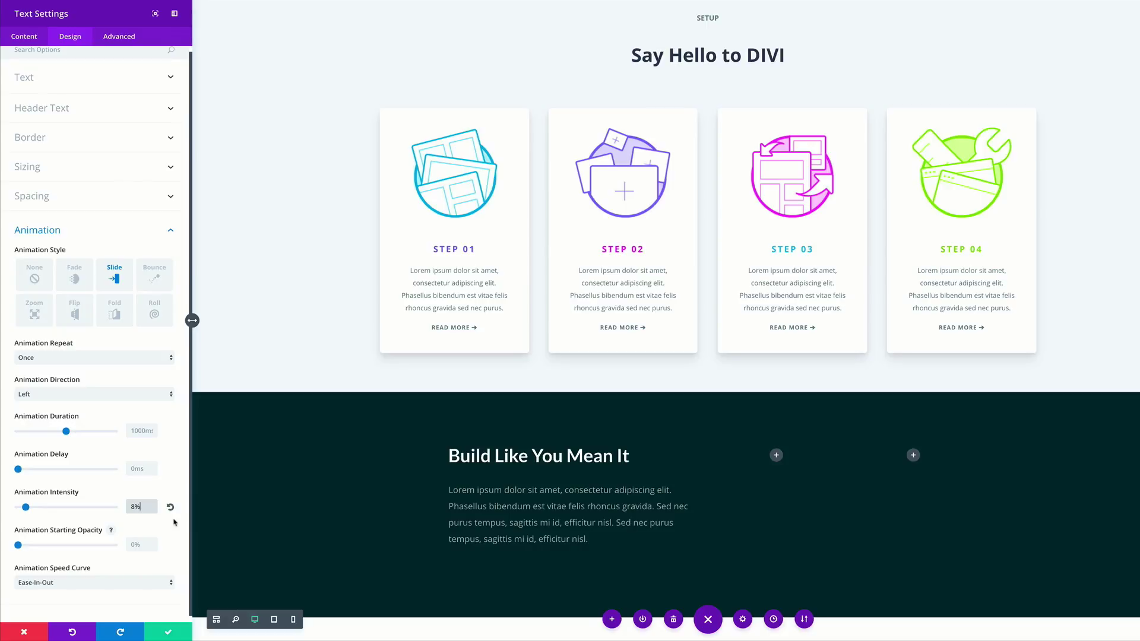
{"action": "left_click", "coordinate": [171, 633]}
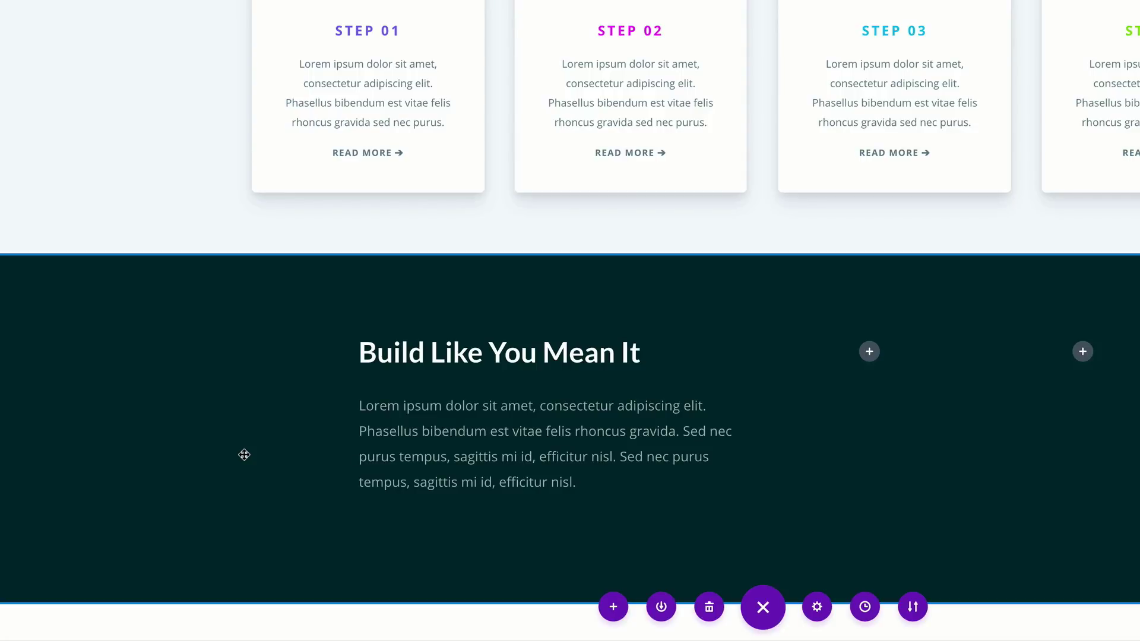
Insert a Button module below the paragraph labelled 'Download all' and linking to '#'
{"action": "mouse_move", "coordinate": [546, 466]}
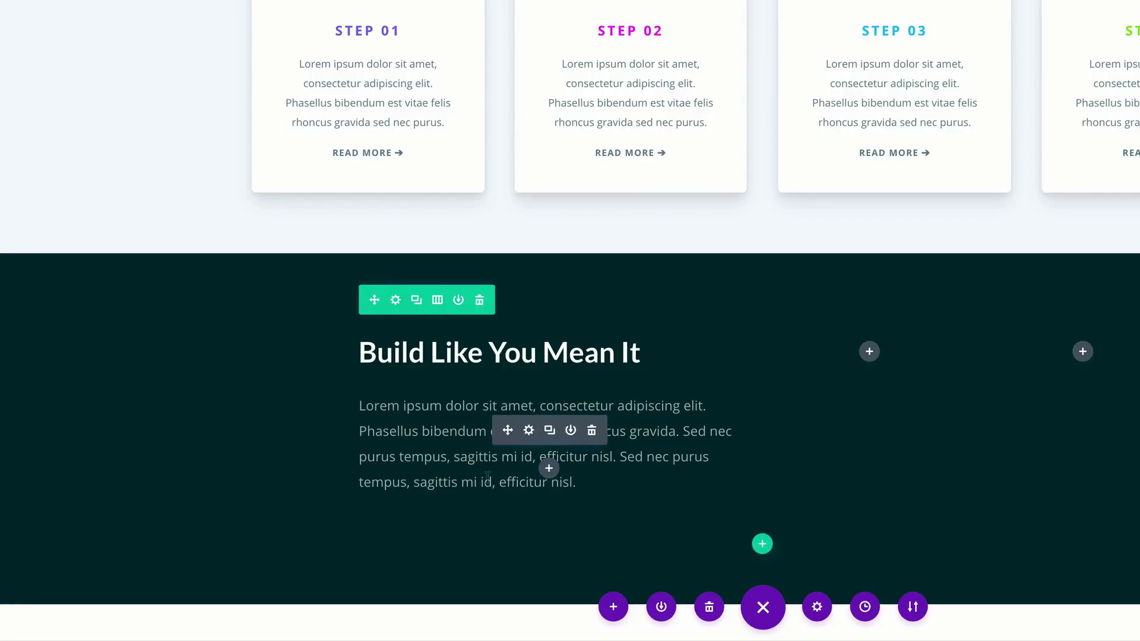
{"action": "left_click", "coordinate": [549, 468]}
{"action": "left_click", "coordinate": [483, 266]}
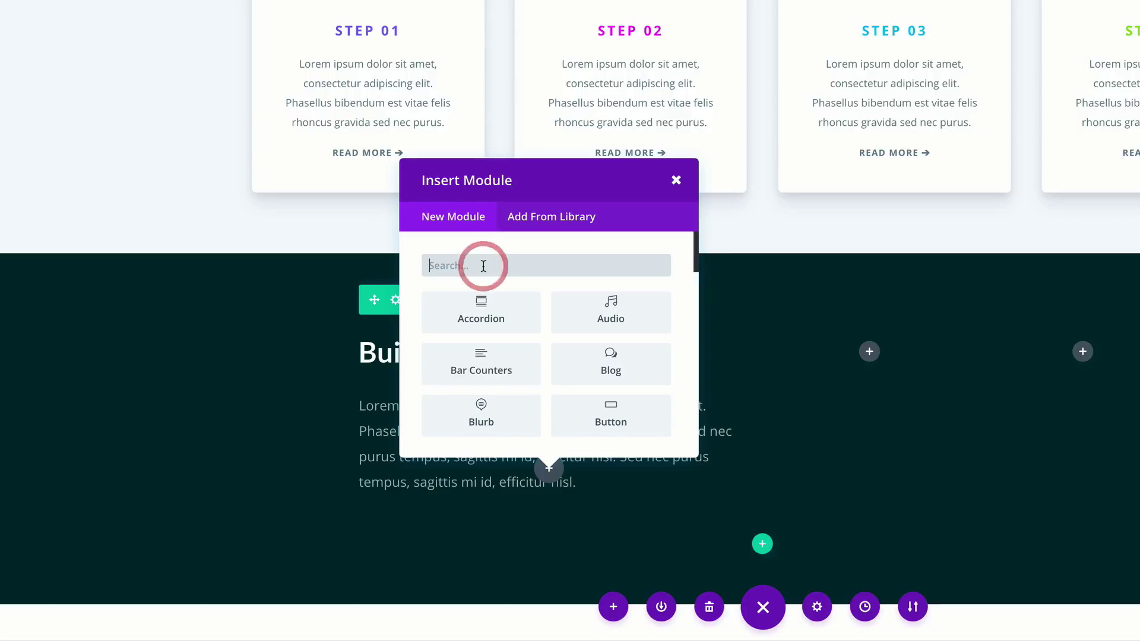
{"action": "type", "text": "but"}
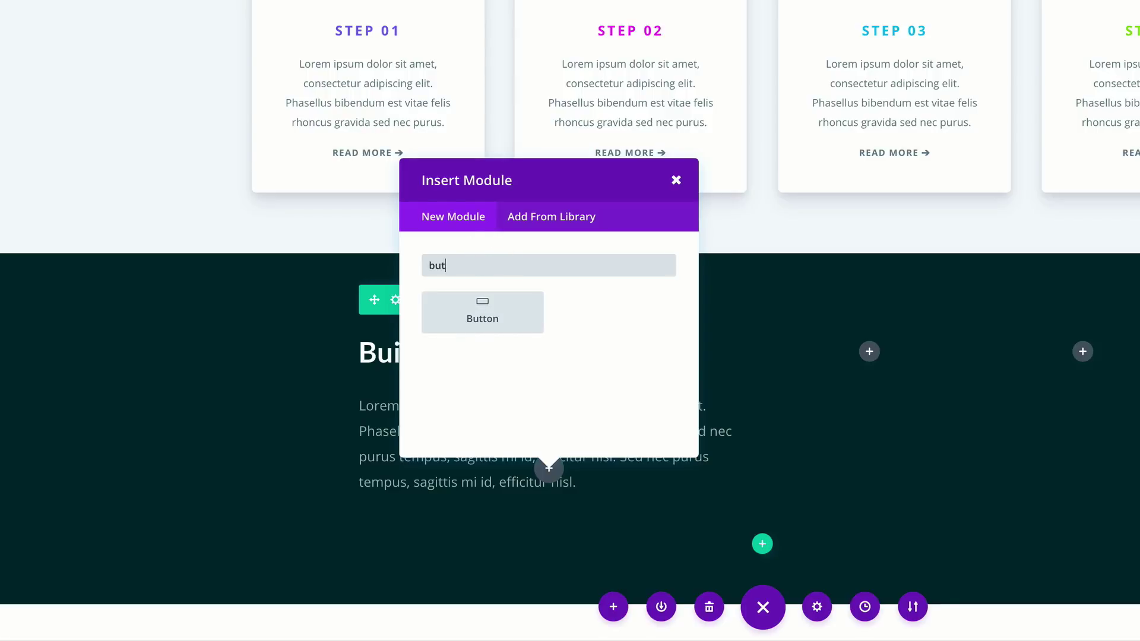
{"action": "left_click", "coordinate": [499, 309]}
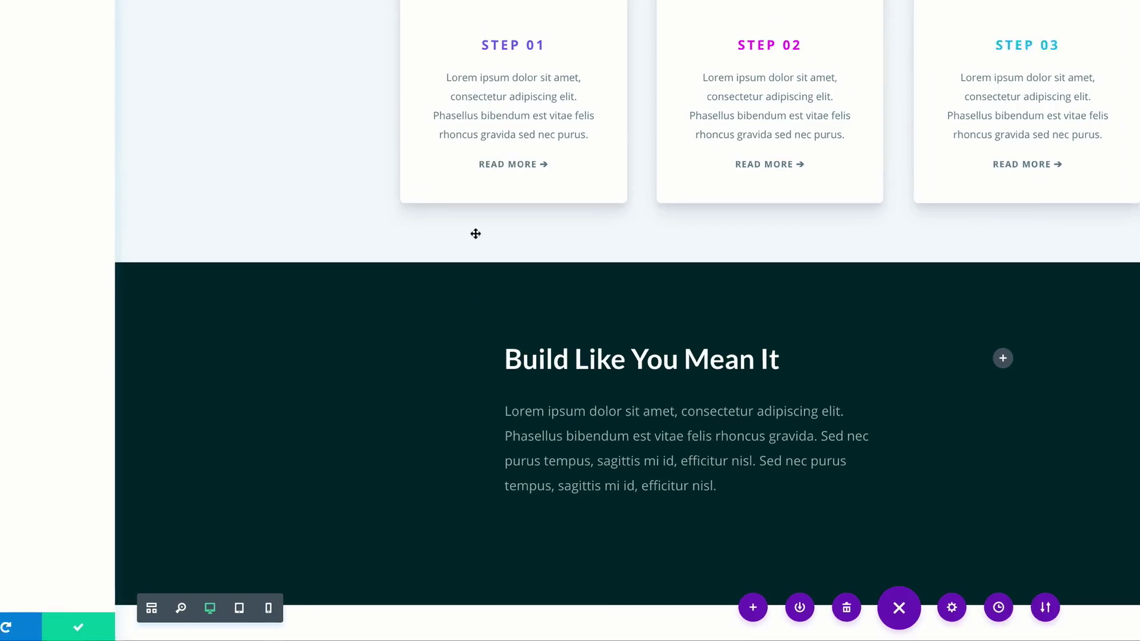
{"action": "left_click", "coordinate": [53, 119]}
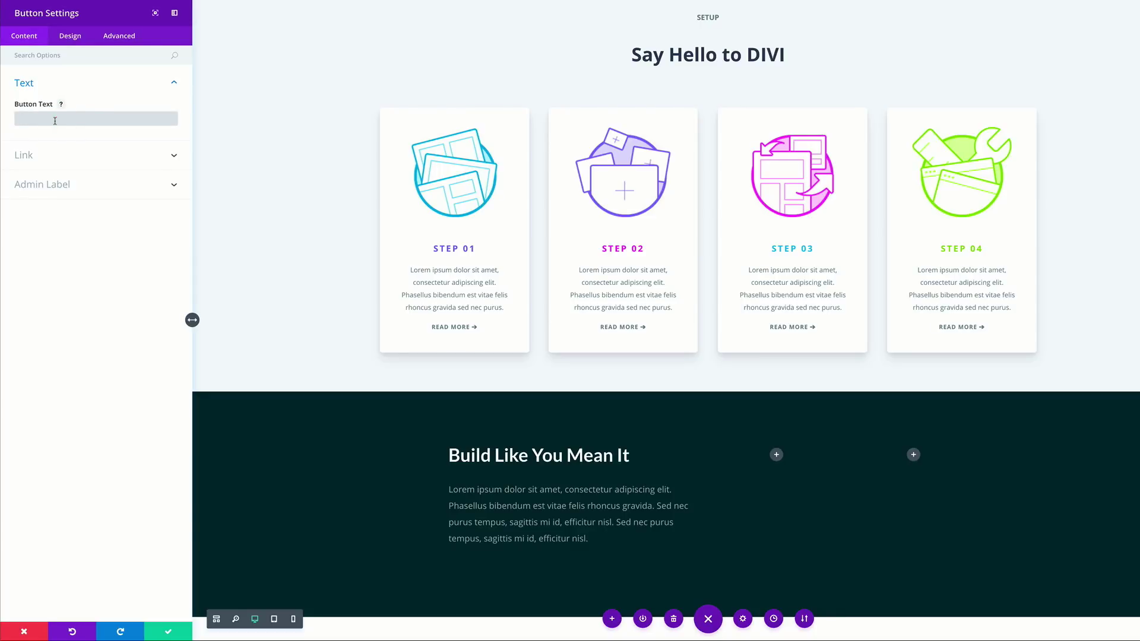
{"action": "type", "text": "Download all"}
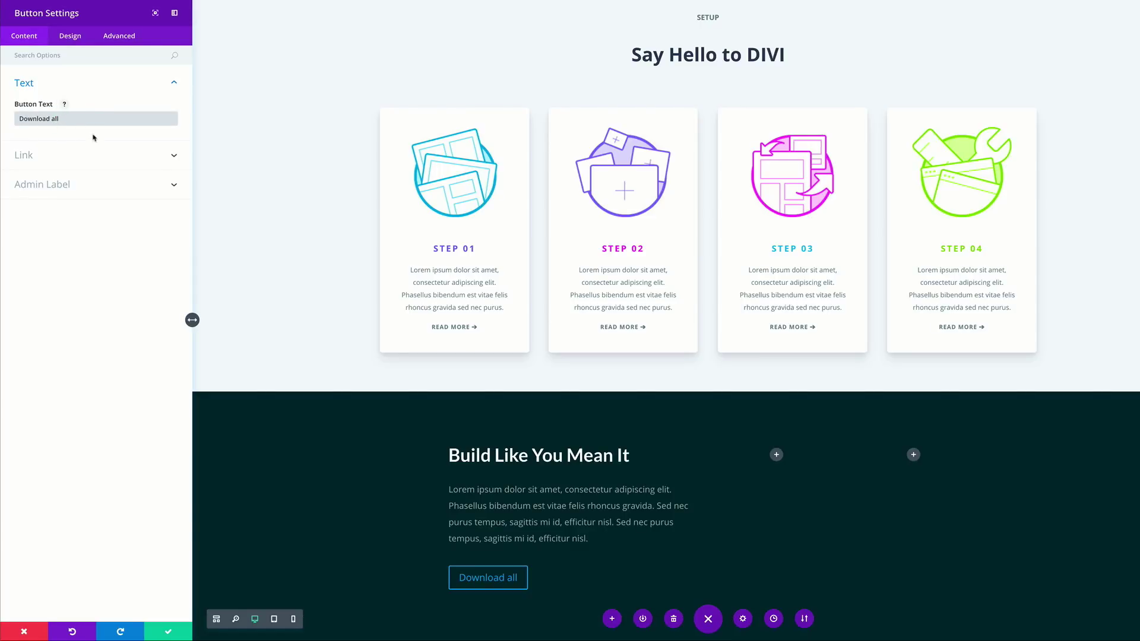
{"action": "left_click", "coordinate": [35, 158]}
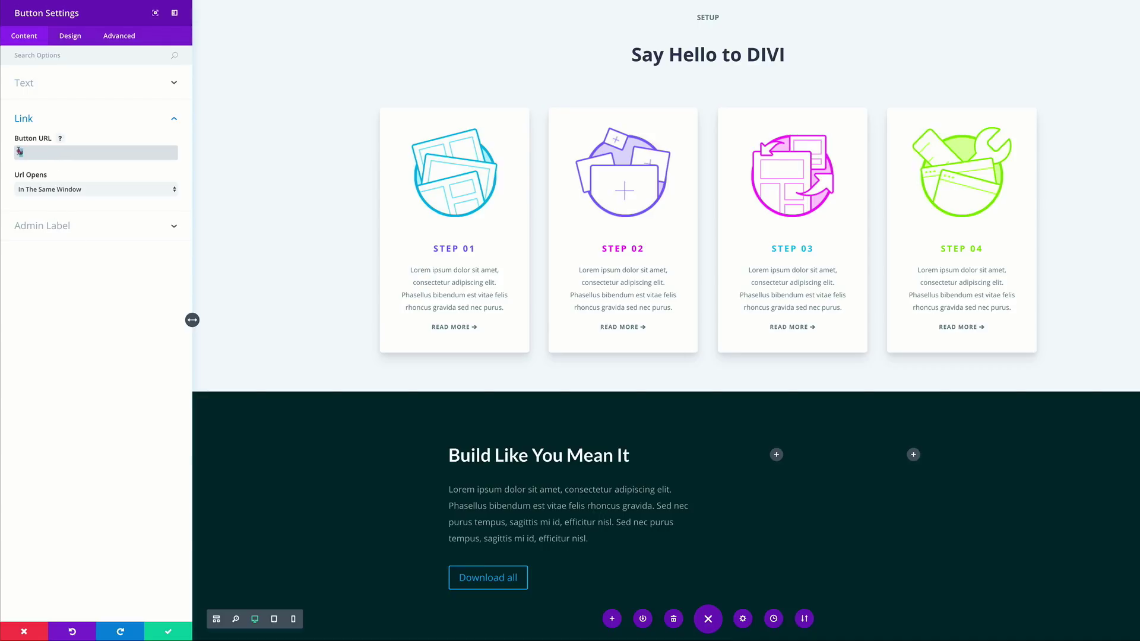
{"action": "left_click_drag", "start_coordinate": [19, 153], "coordinate": [39, 155]}
{"action": "left_click", "coordinate": [76, 39]}
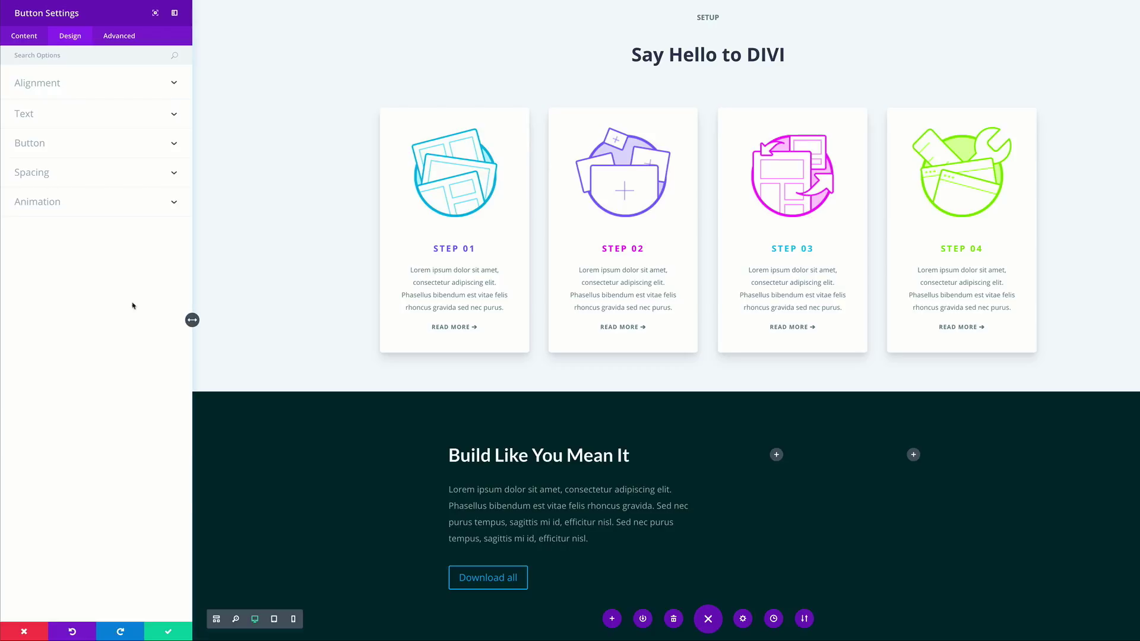
Enable custom button styles with 15px #01252c text on a #ffe01c yellow background
{"action": "left_click", "coordinate": [85, 146]}
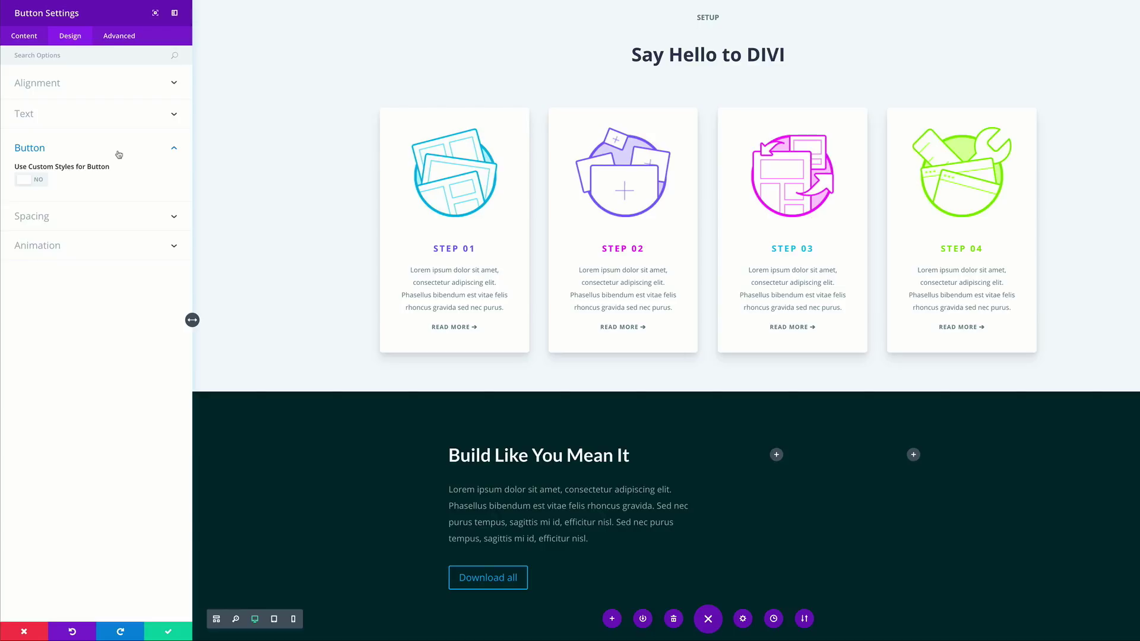
{"action": "left_click", "coordinate": [39, 182]}
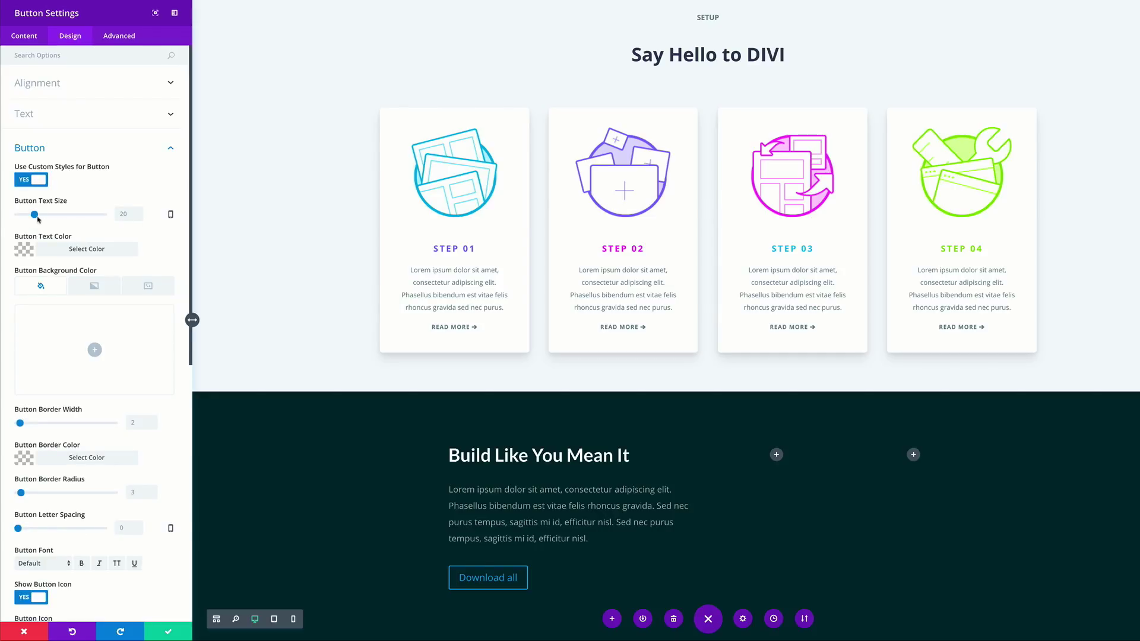
{"action": "left_click", "coordinate": [121, 213]}
{"action": "type", "text": "15"}
{"action": "left_click", "coordinate": [26, 250]}
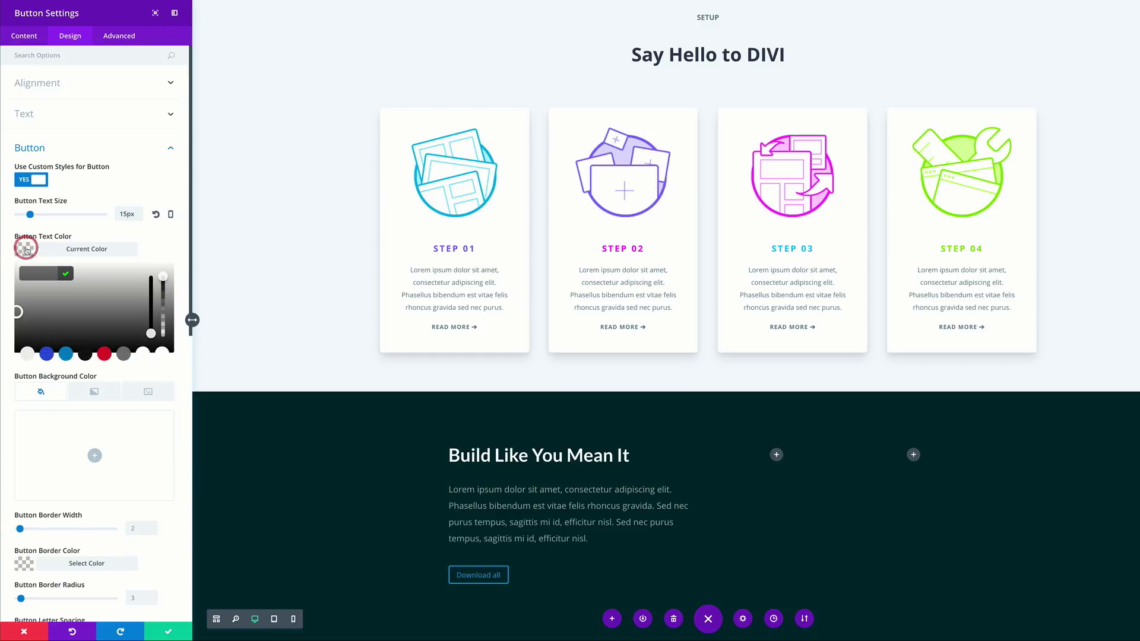
{"action": "left_click", "coordinate": [42, 272]}
{"action": "type", "text": "#01252c"}
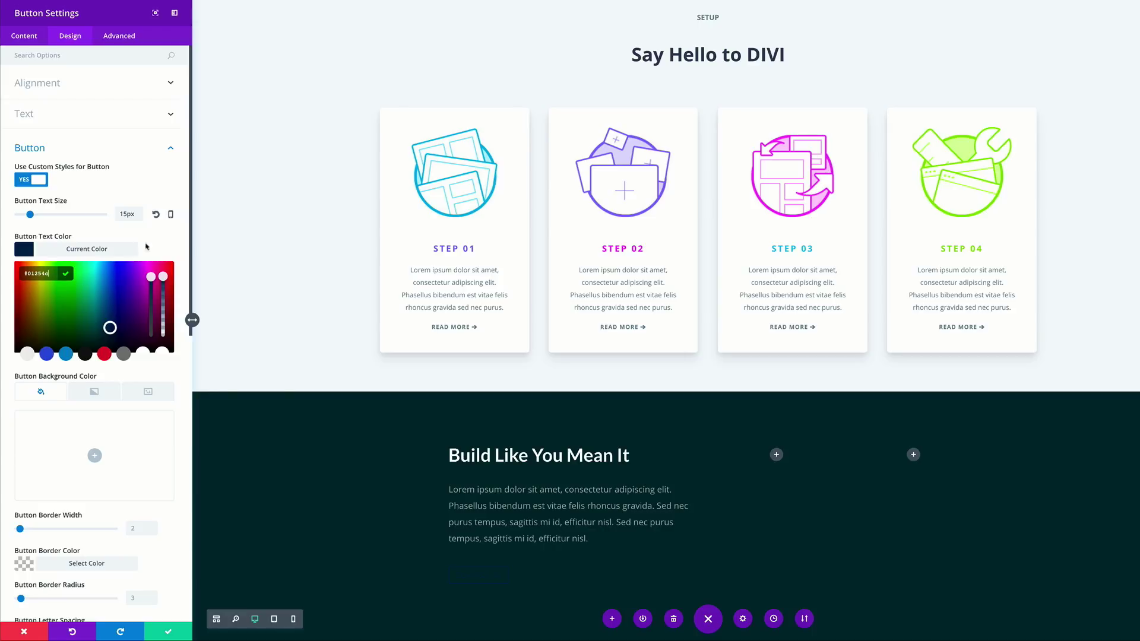
{"action": "scroll", "coordinate": [183, 429], "scroll_direction": "down", "scroll_amount": 1}
{"action": "scroll", "coordinate": [183, 430], "scroll_direction": "down", "scroll_amount": 5}
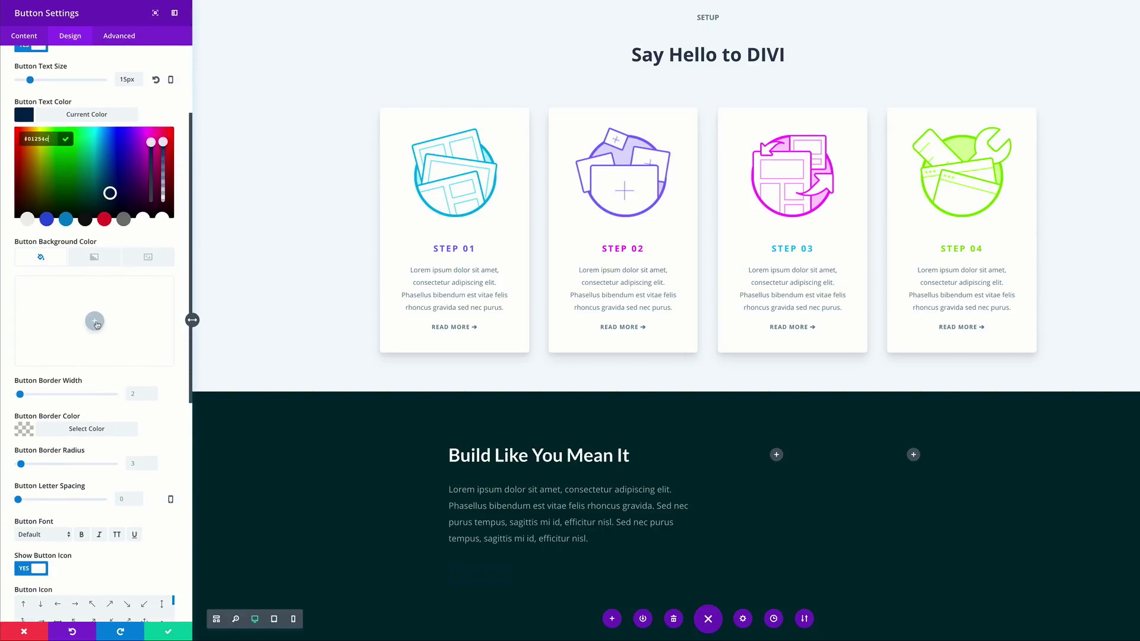
{"action": "left_click", "coordinate": [95, 322]}
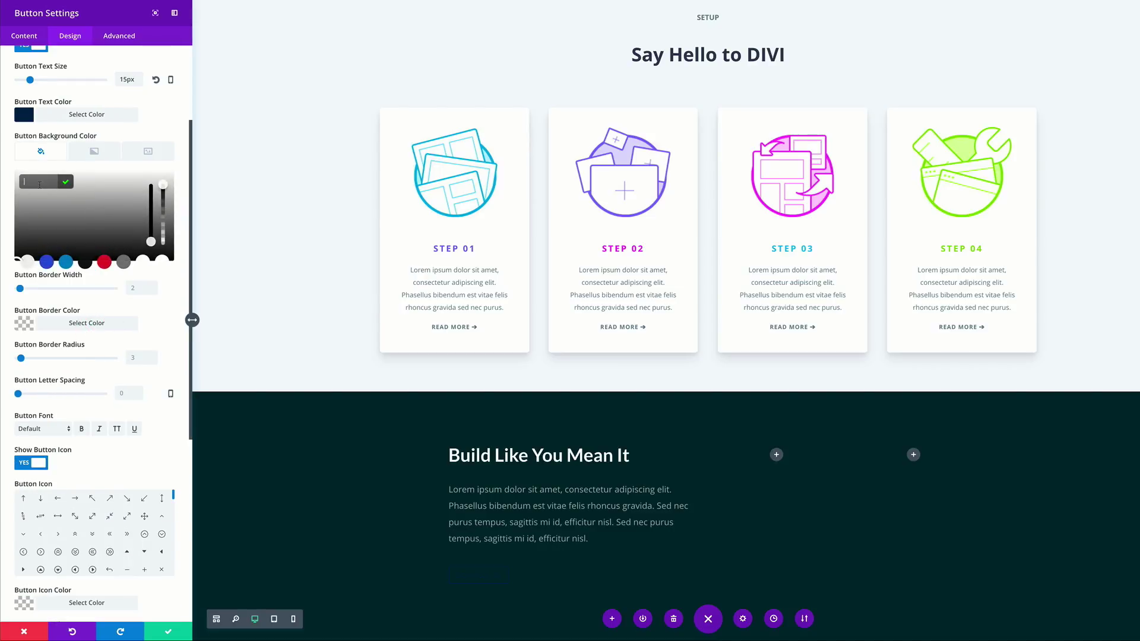
{"action": "type", "text": "#ffe01c"}
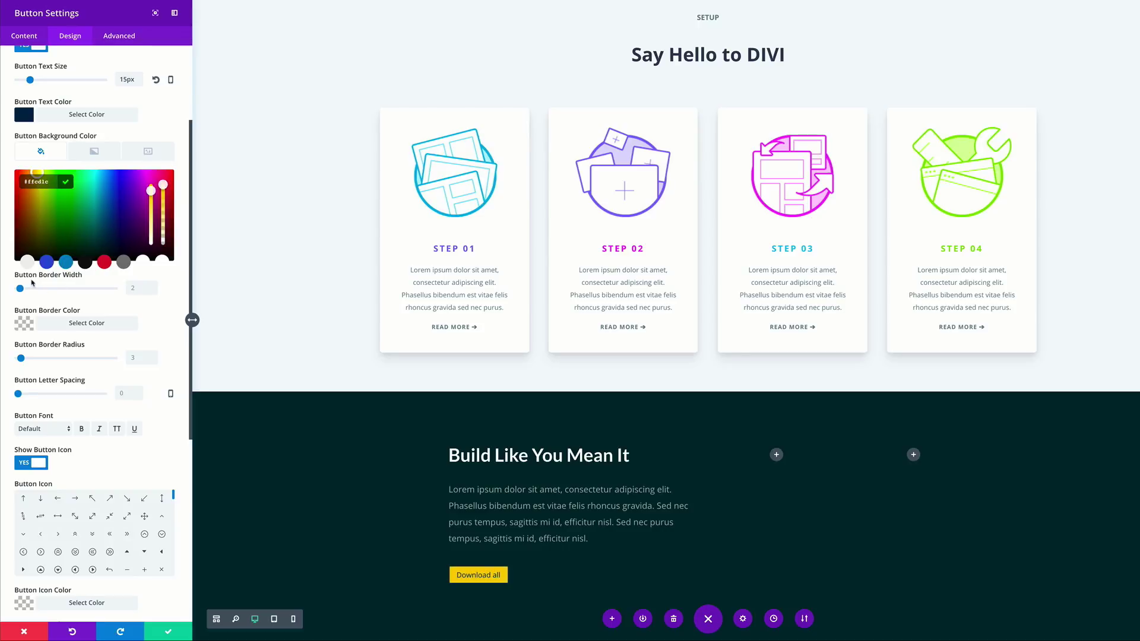
Remove the button border by setting its width to 0 and round the corners to 65px
{"action": "left_click", "coordinate": [138, 287]}
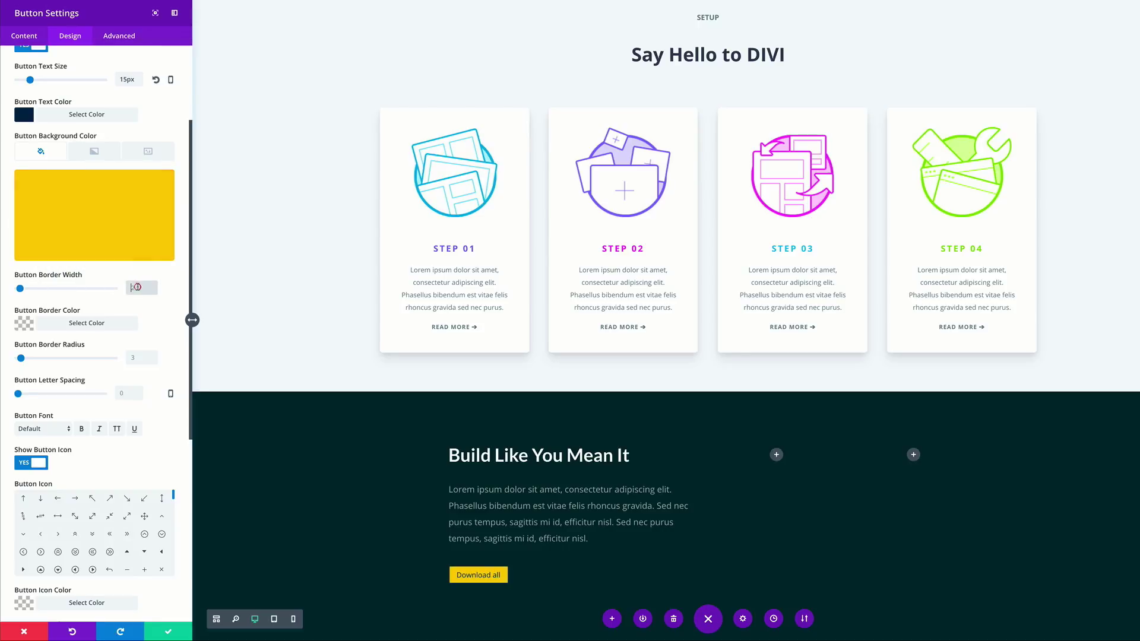
{"action": "type", "text": "0"}
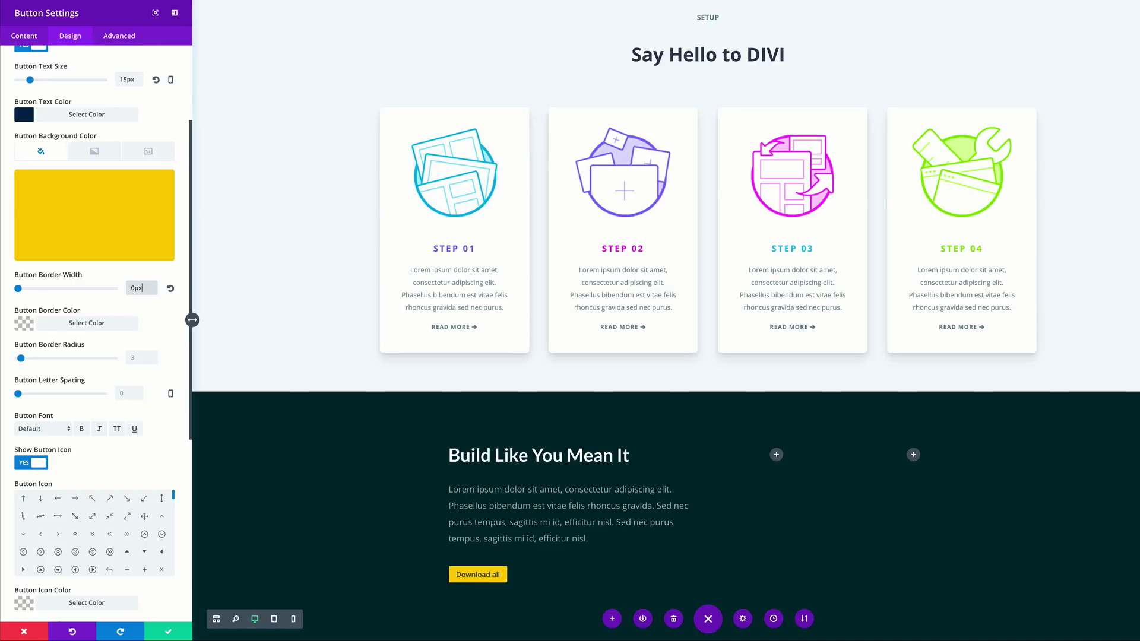
{"action": "scroll", "coordinate": [162, 325], "scroll_direction": "down", "scroll_amount": 1}
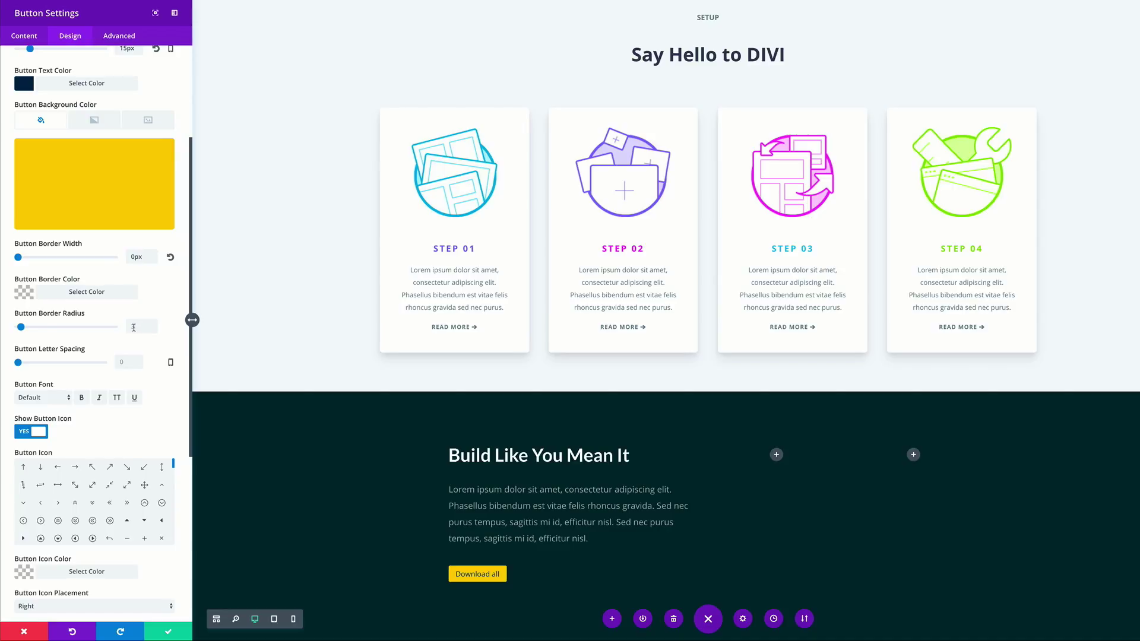
{"action": "left_click_drag", "start_coordinate": [22, 328], "coordinate": [82, 329]}
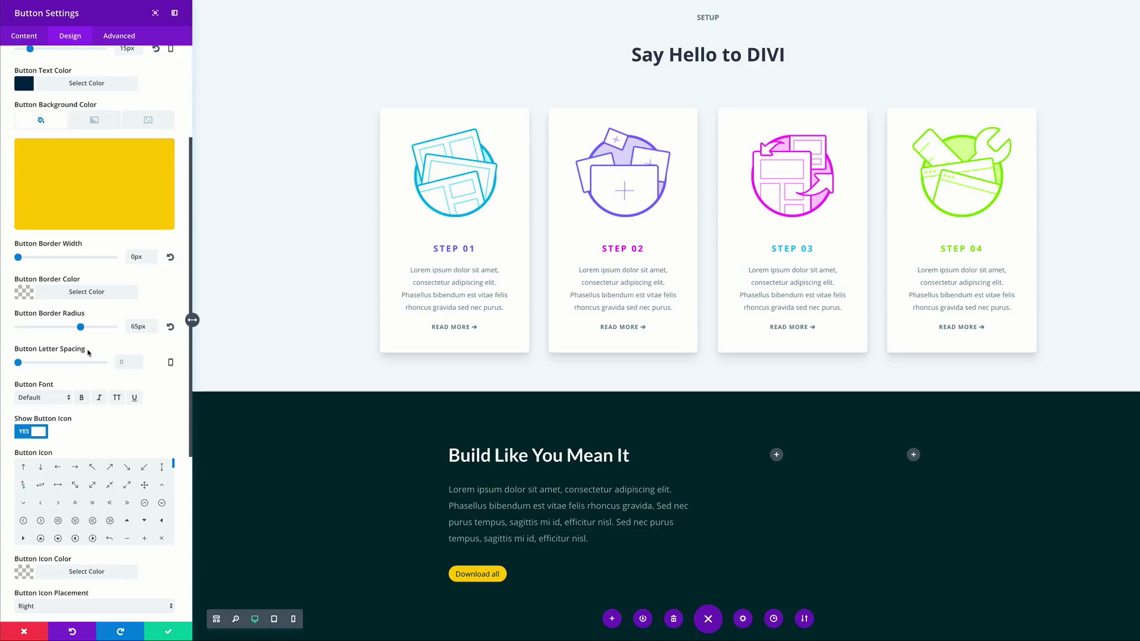
Give the button text 1px letter spacing, bold weight and all-capital letters
{"action": "left_click", "coordinate": [18, 363]}
{"action": "left_click_drag", "start_coordinate": [19, 364], "coordinate": [20, 364]}
{"action": "scroll", "coordinate": [118, 416], "scroll_direction": "down", "scroll_amount": 1}
{"action": "left_click", "coordinate": [81, 368]}
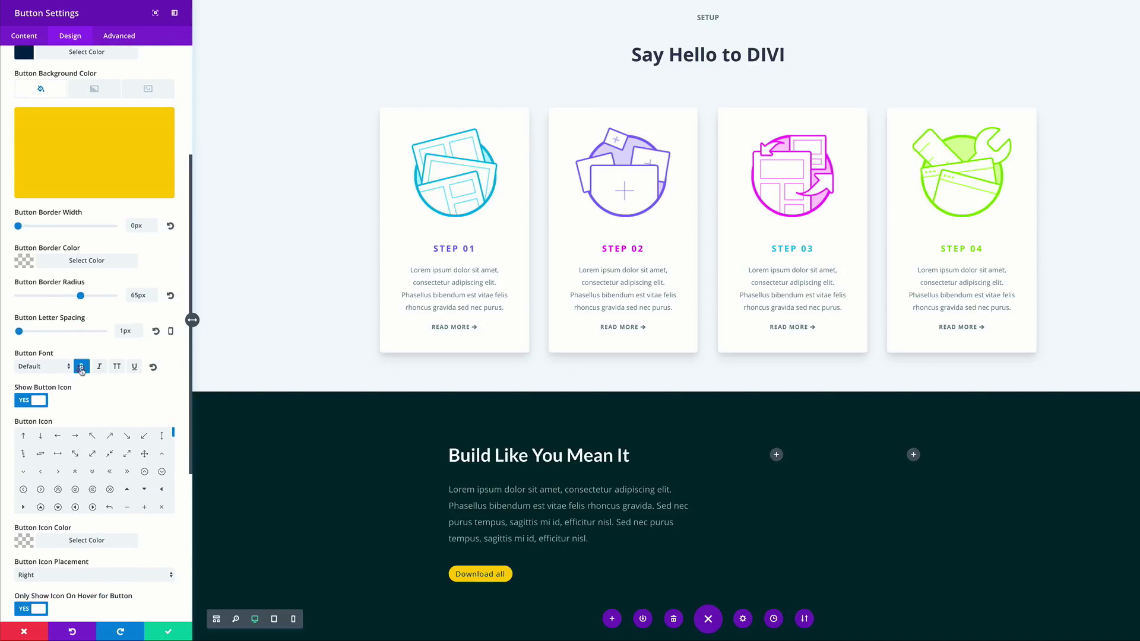
{"action": "left_click", "coordinate": [117, 368]}
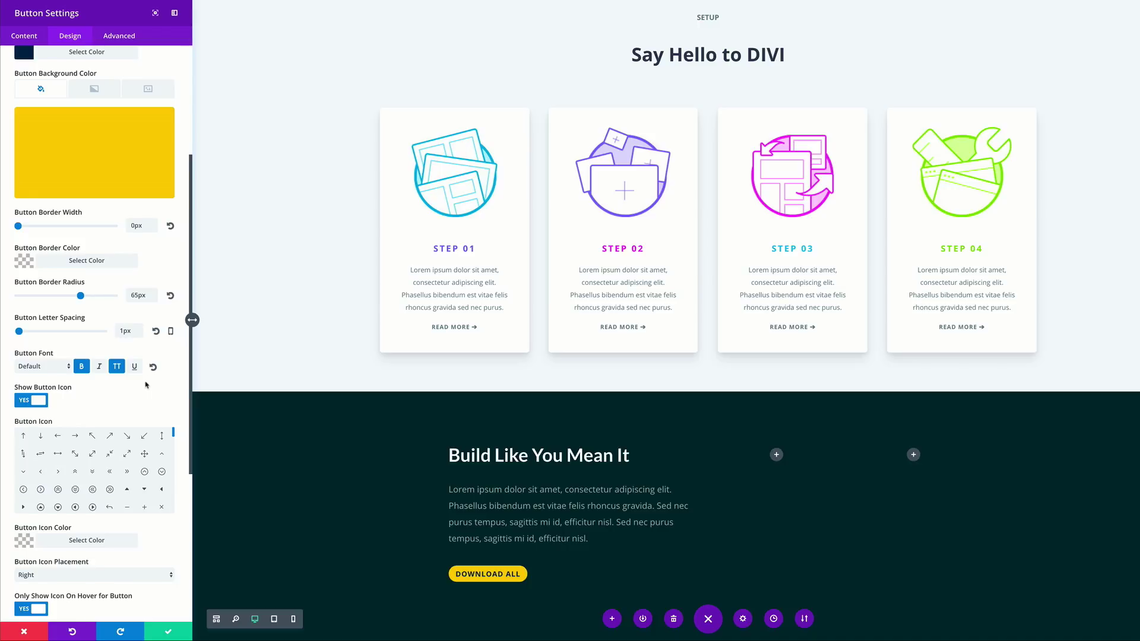
{"action": "scroll", "coordinate": [147, 385], "scroll_direction": "down", "scroll_amount": 8}
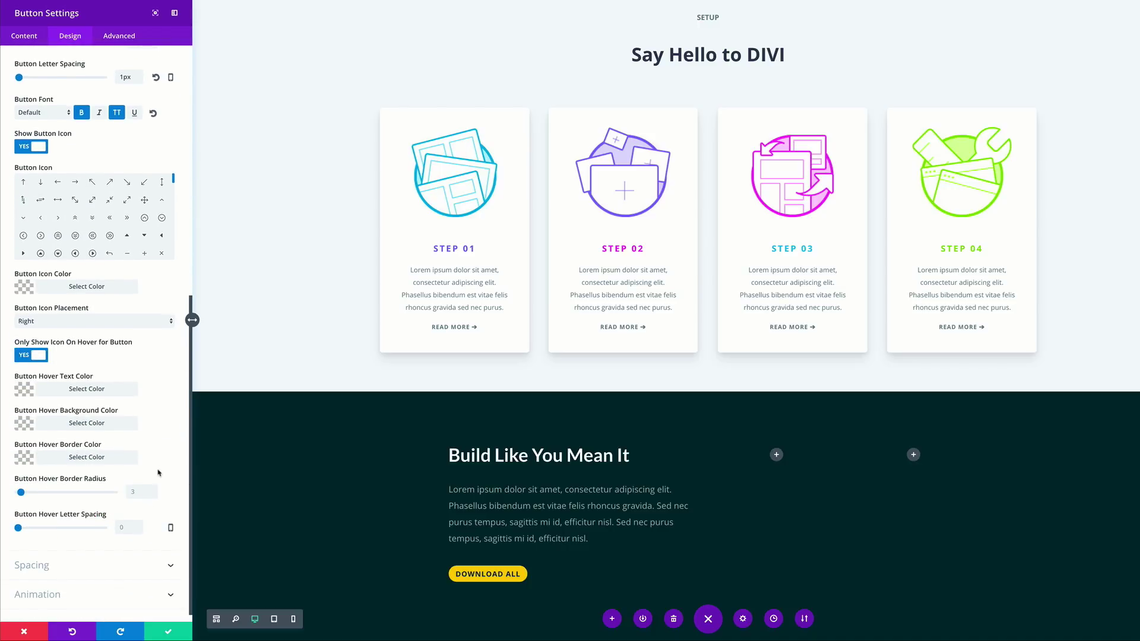
Pad the DOWNLOAD ALL button 10px top and bottom and 30px left and right
{"action": "left_click", "coordinate": [66, 563]}
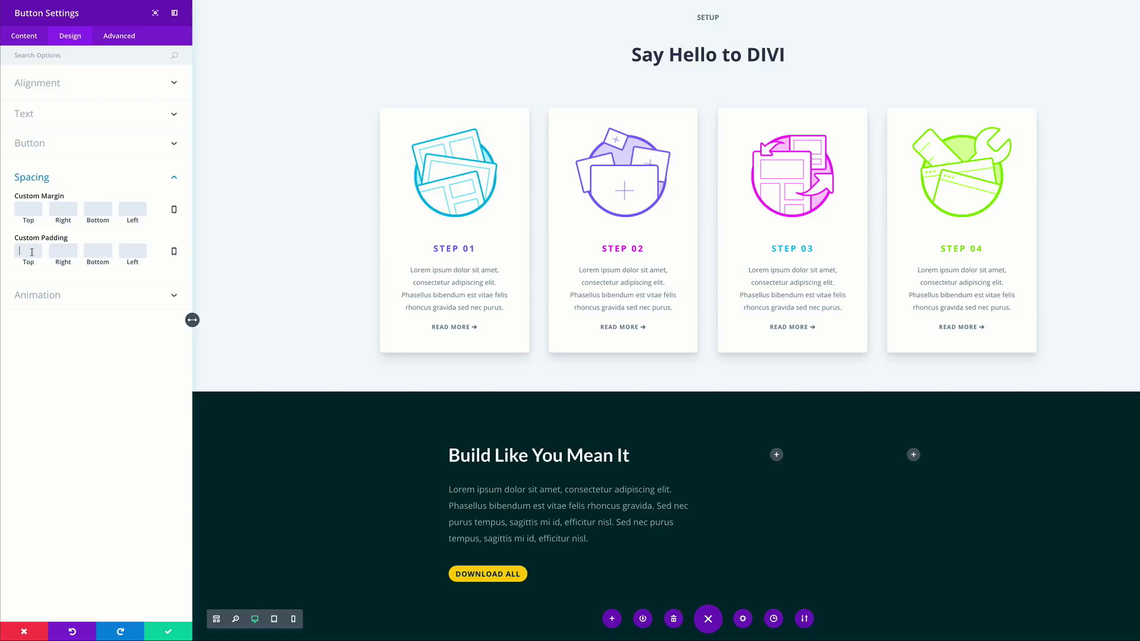
{"action": "type", "text": "10"}
{"action": "left_click", "coordinate": [66, 254]}
{"action": "type", "text": "30"}
{"action": "left_click", "coordinate": [99, 250]}
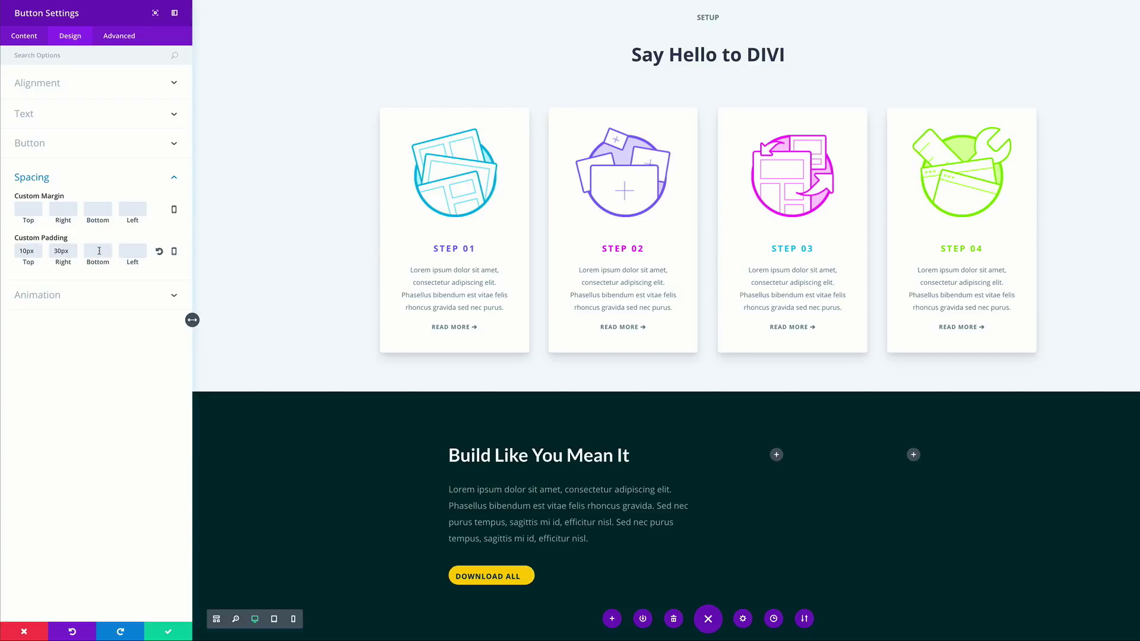
{"action": "type", "text": "10"}
{"action": "type", "text": "30"}
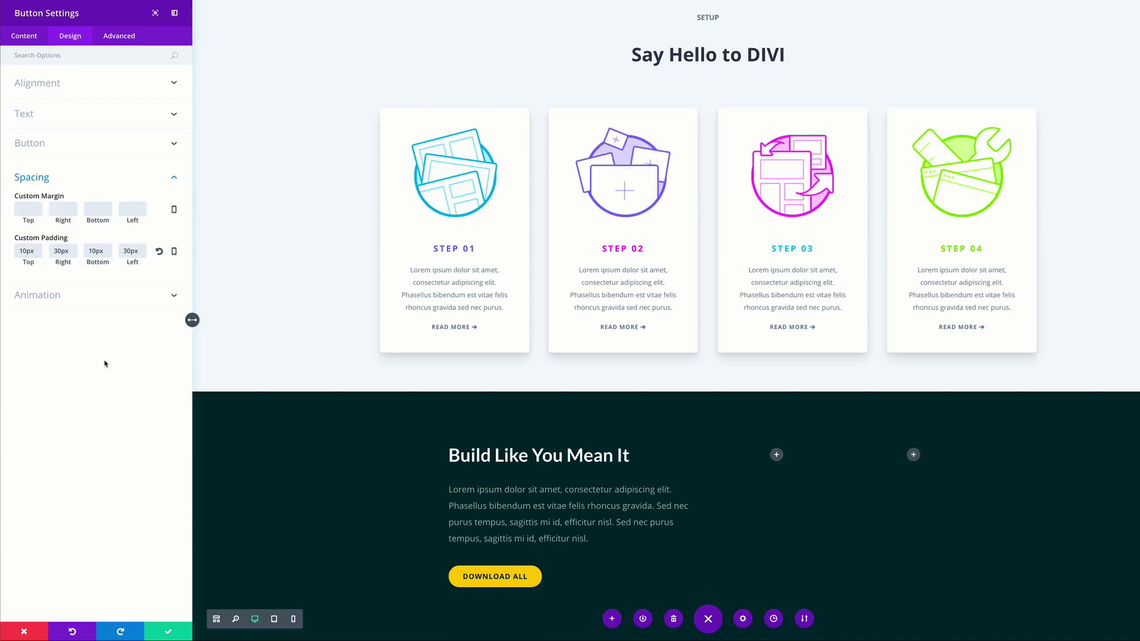
Give the button a Slide animation from the left at 16% intensity
{"action": "left_click", "coordinate": [57, 300]}
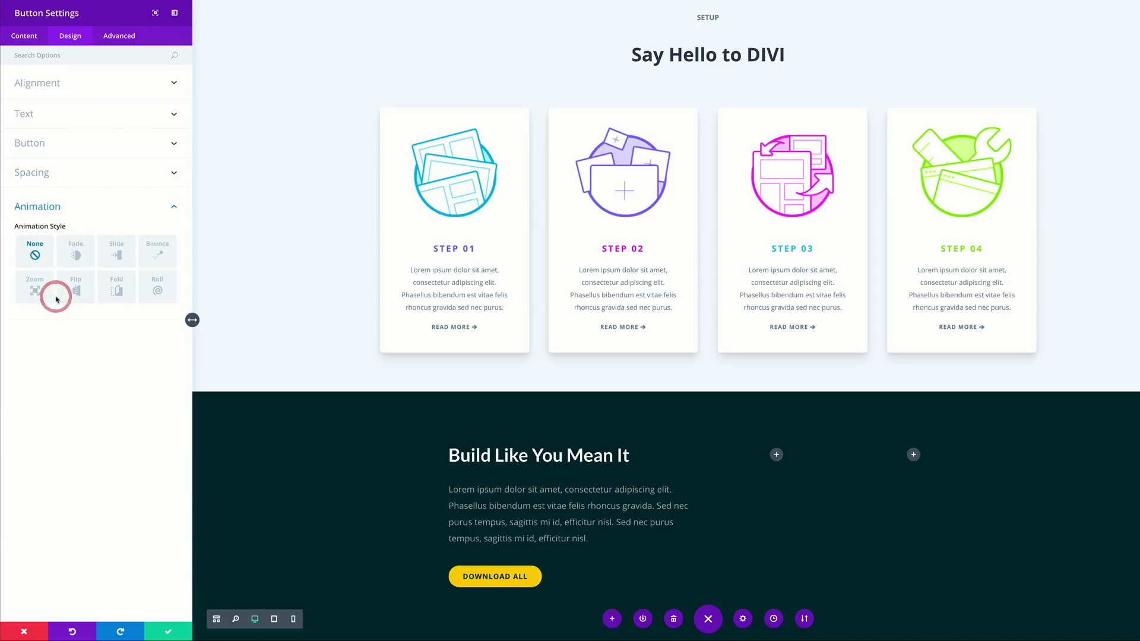
{"action": "left_click", "coordinate": [118, 256]}
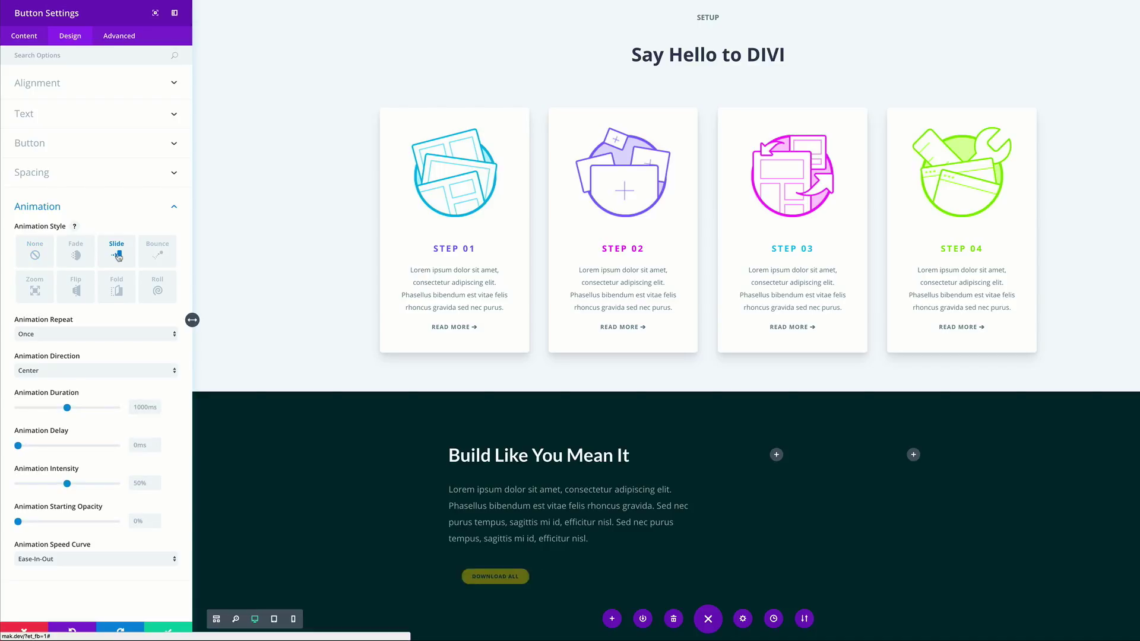
{"action": "left_click", "coordinate": [63, 370]}
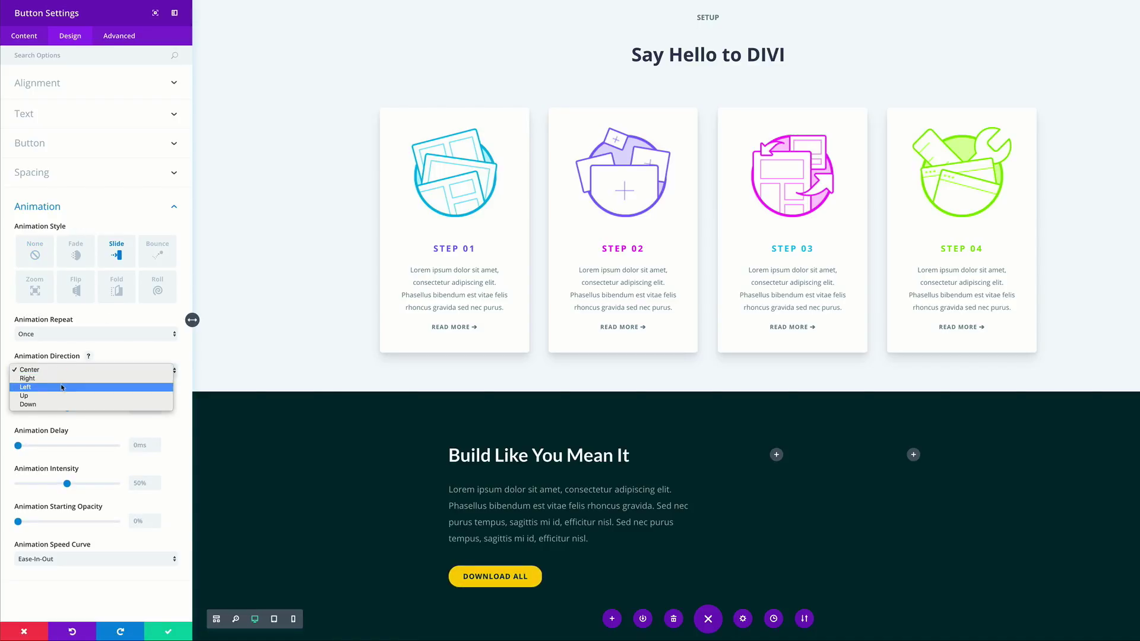
{"action": "left_click", "coordinate": [59, 387]}
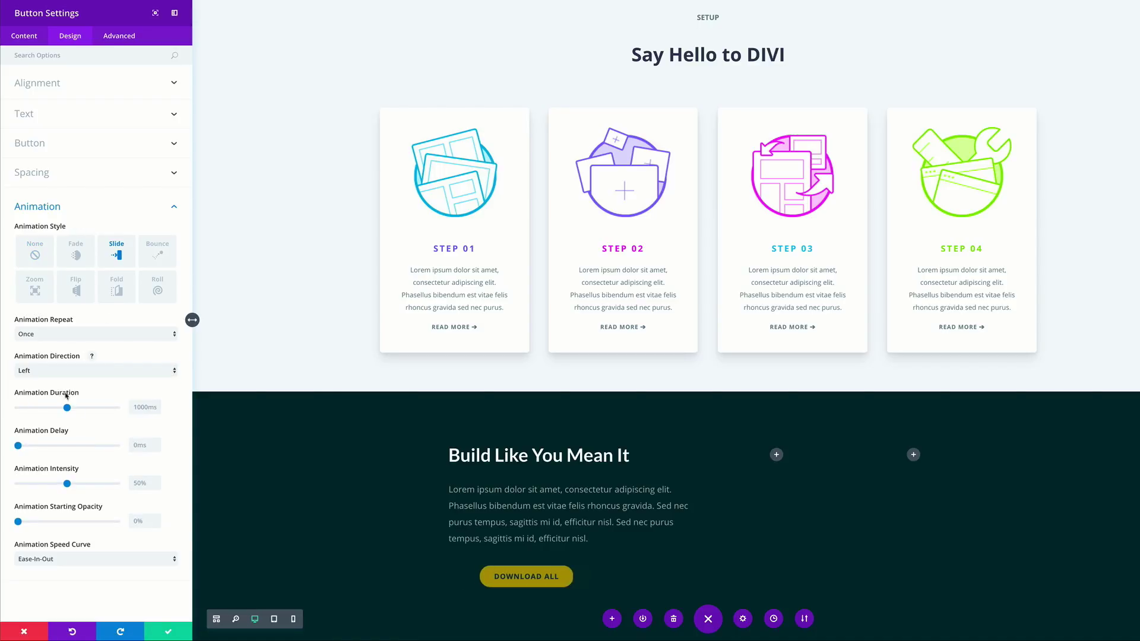
{"action": "double_click", "coordinate": [137, 483]}
{"action": "type", "text": "16"}
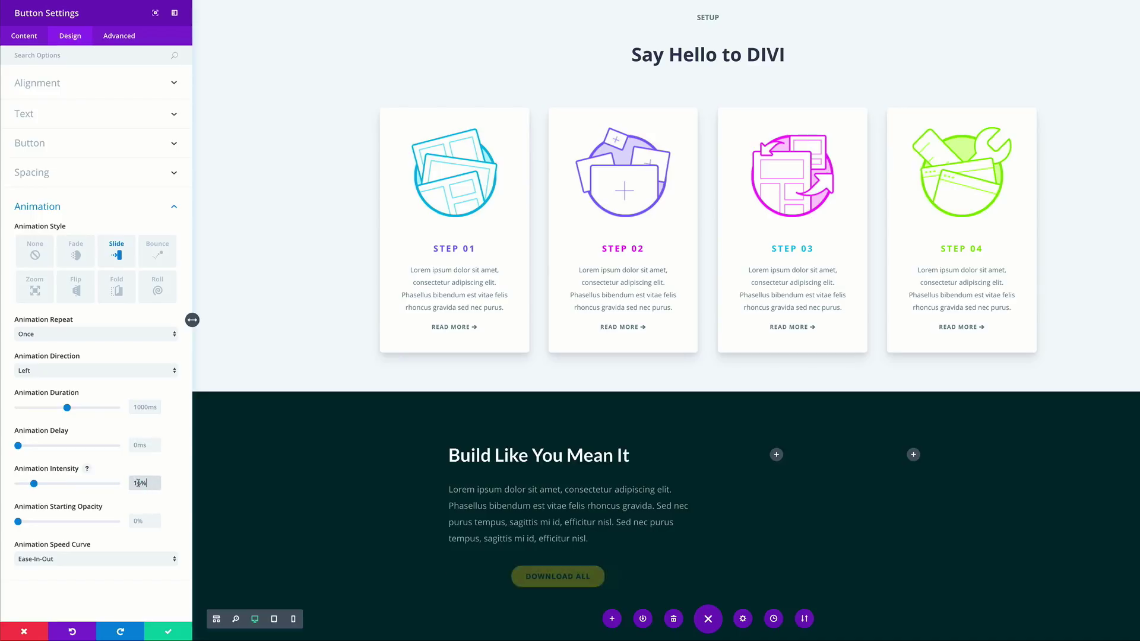
{"action": "scroll", "coordinate": [173, 452], "scroll_direction": "down", "scroll_amount": 1}
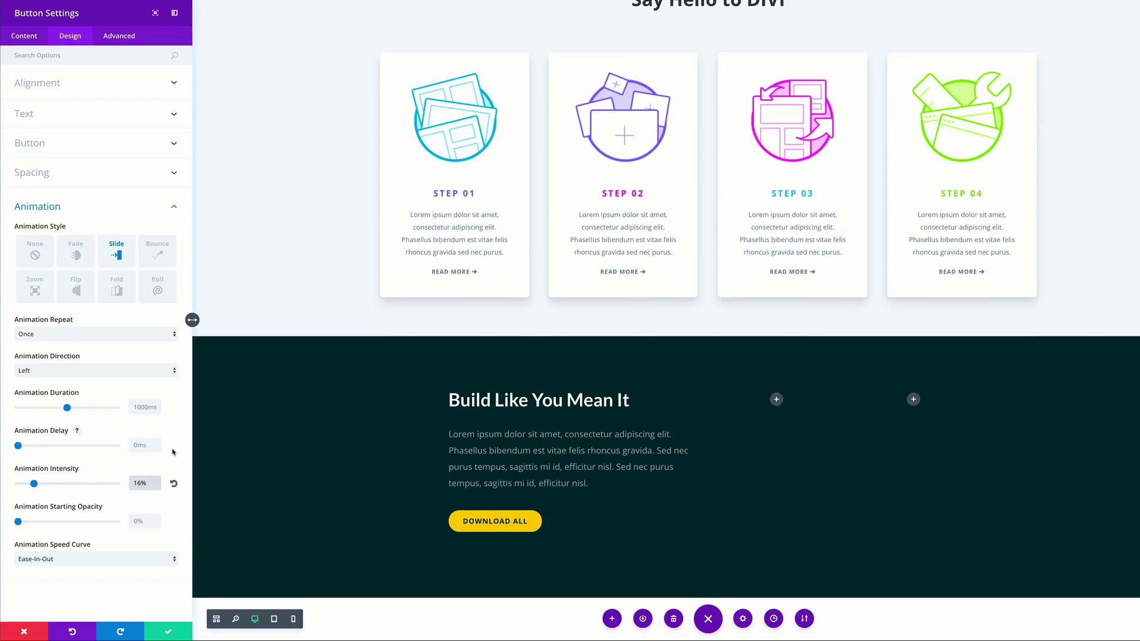
Paste a yellow glow box-shadow rule into the button's Main Element CSS and save the button
{"action": "left_click", "coordinate": [121, 37]}
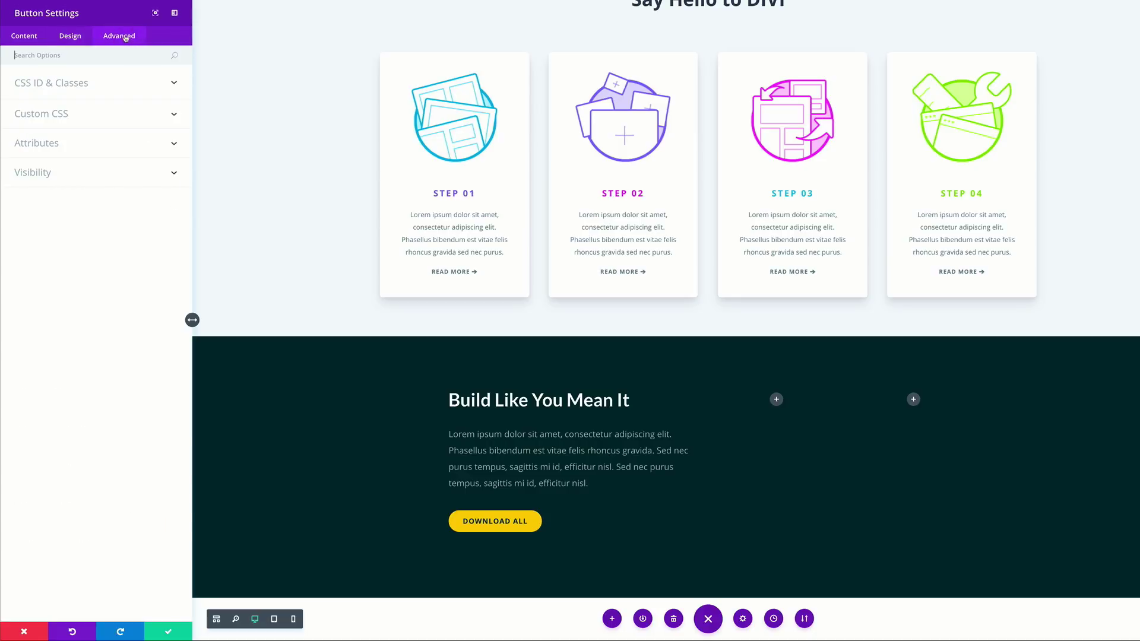
{"action": "left_click", "coordinate": [62, 116]}
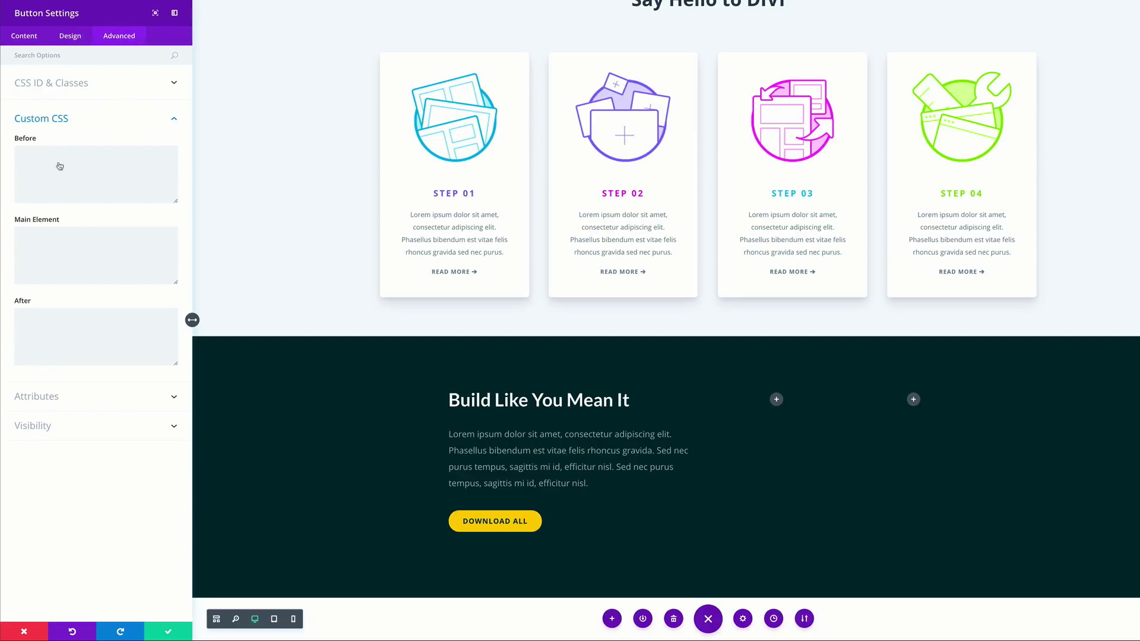
{"action": "left_click", "coordinate": [48, 237]}
{"action": "type", "text": "box-shadow: 0 3px 30px -5px #ffd747, inset 0 1px 3px rgba(255,255,255,0.5);"}
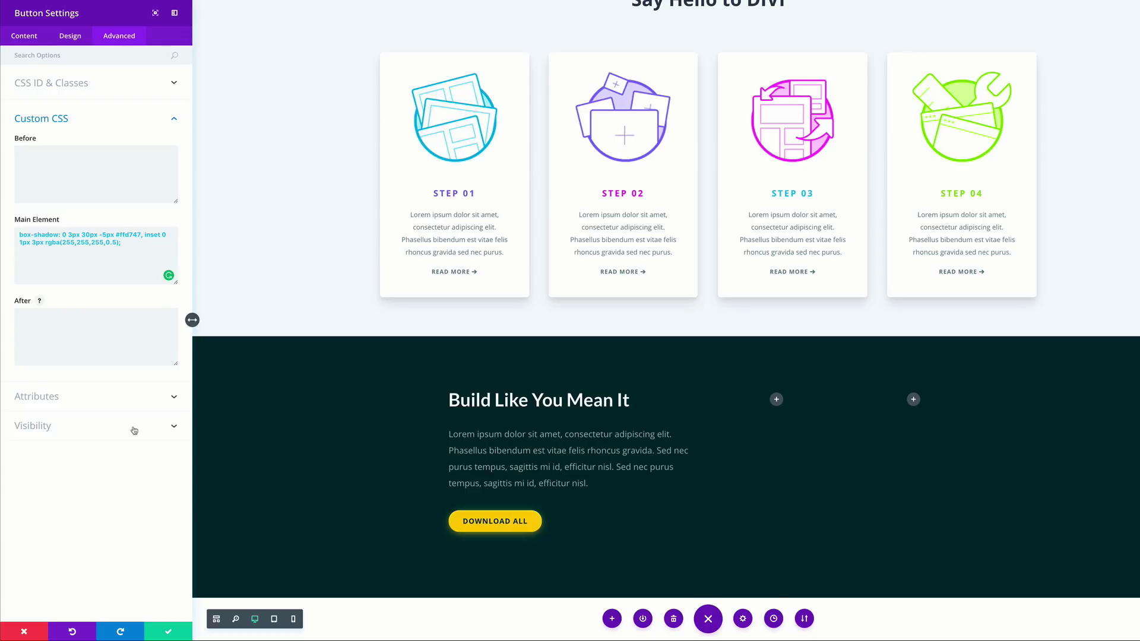
{"action": "left_click", "coordinate": [168, 633]}
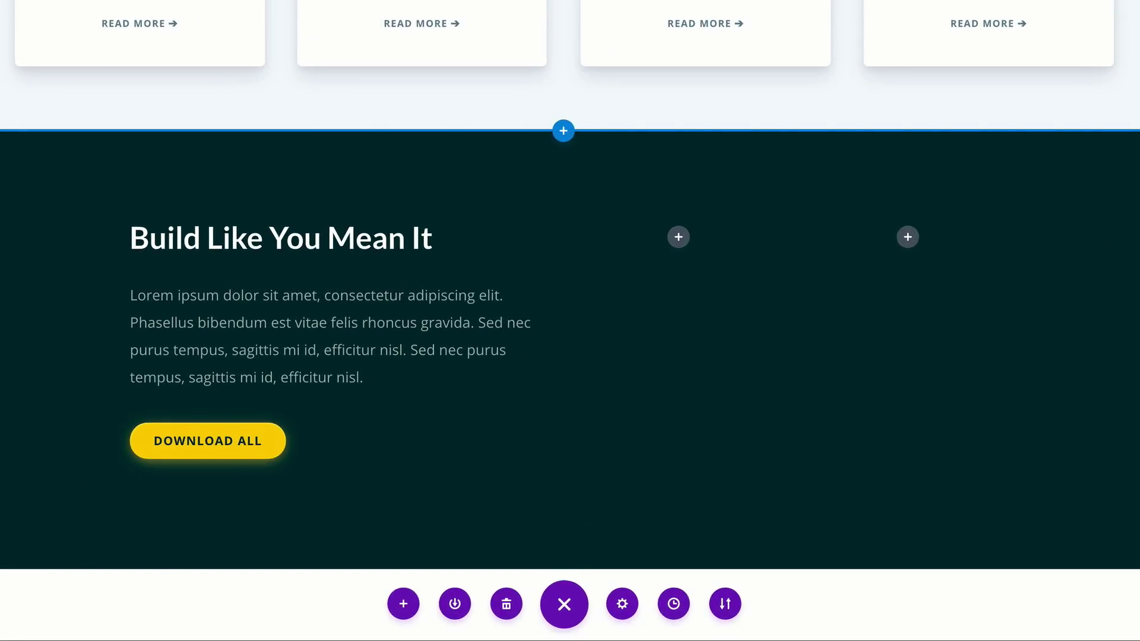
Insert a blurb in the second column with a four-way move arrows icon
{"action": "left_click", "coordinate": [678, 237]}
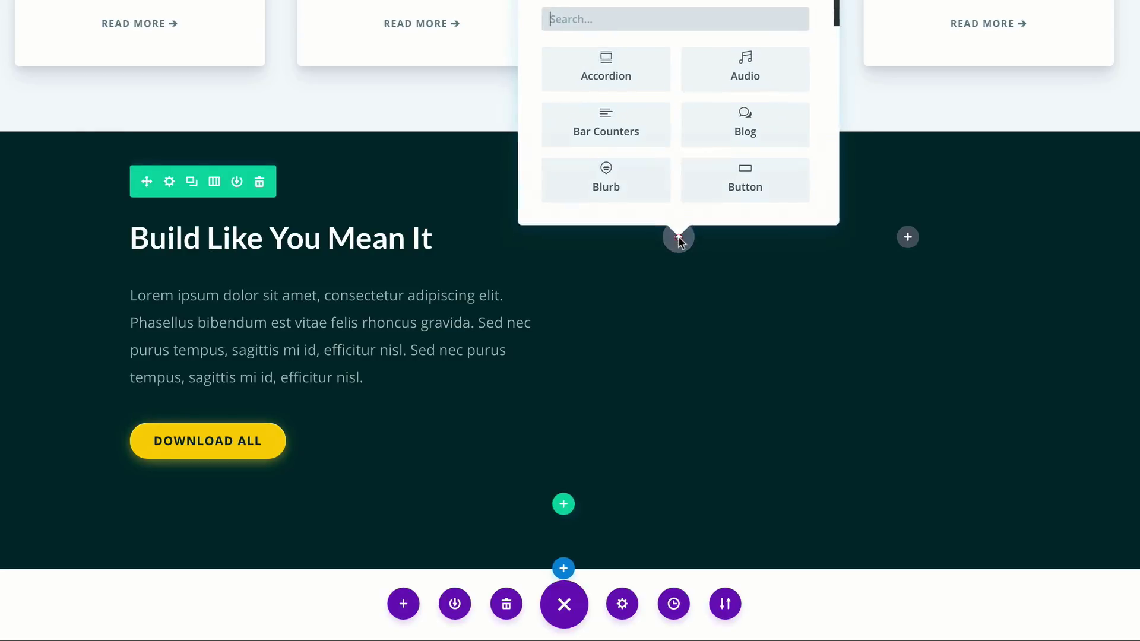
{"action": "key", "text": "Escape"}
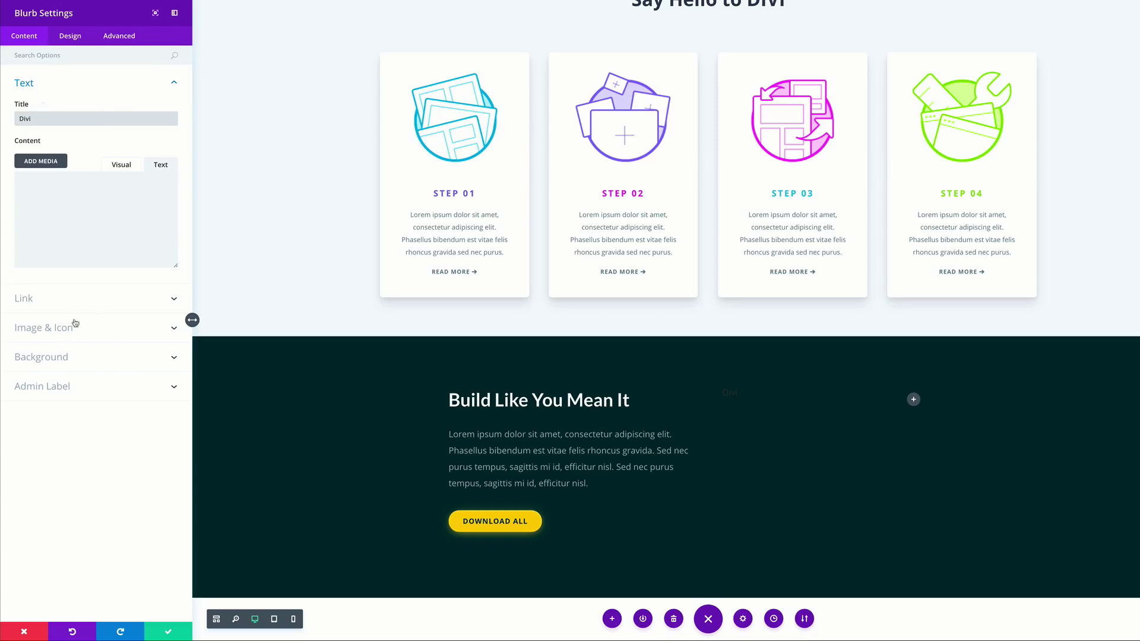
{"action": "left_click", "coordinate": [66, 327]}
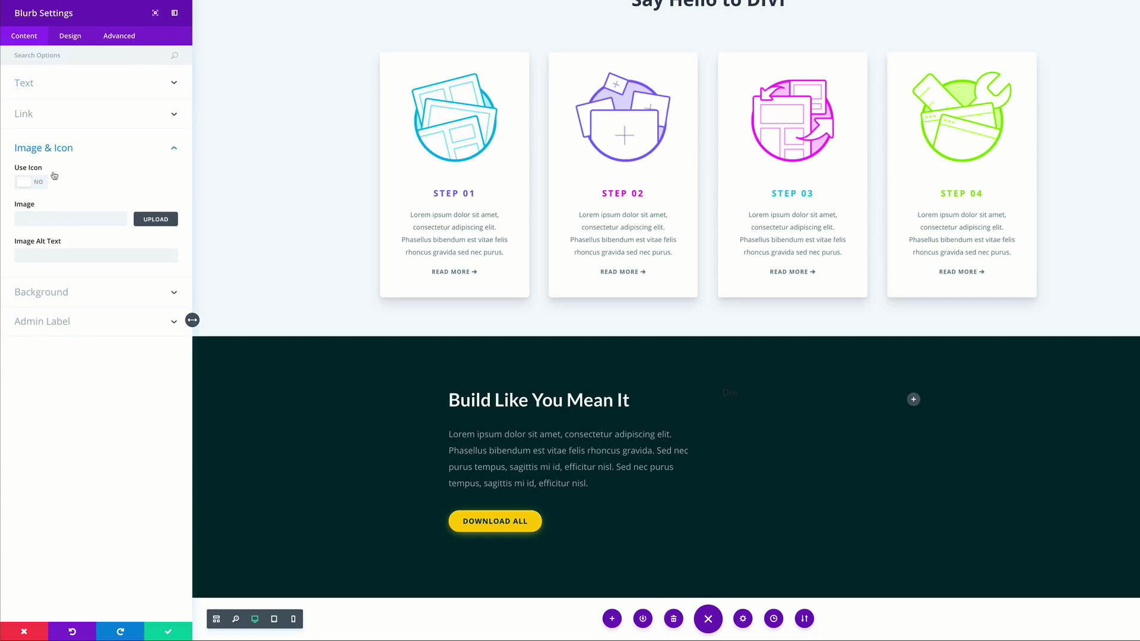
{"action": "left_click", "coordinate": [41, 185]}
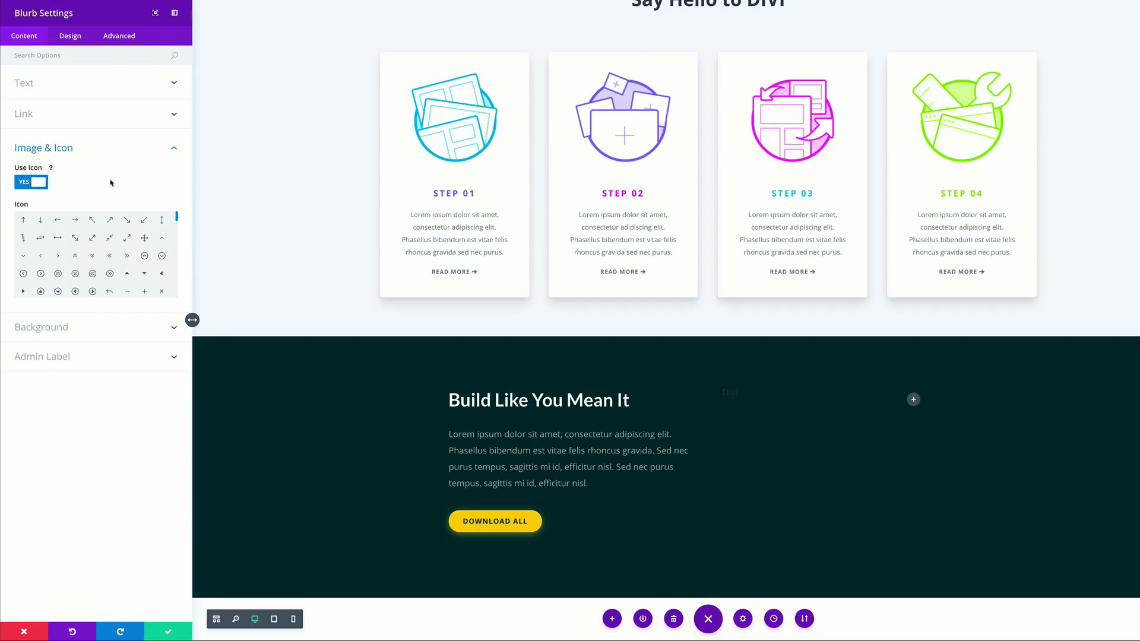
{"action": "left_click", "coordinate": [144, 238]}
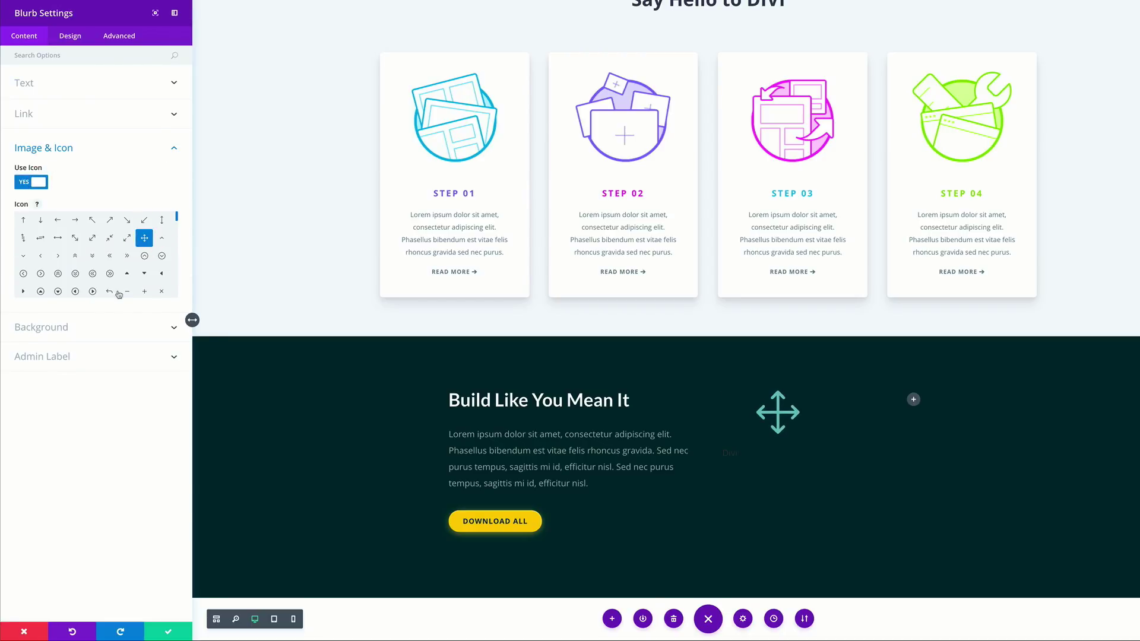
Give the blurb a gradient background from #8b56ff to #5d3dff
{"action": "left_click", "coordinate": [66, 330]}
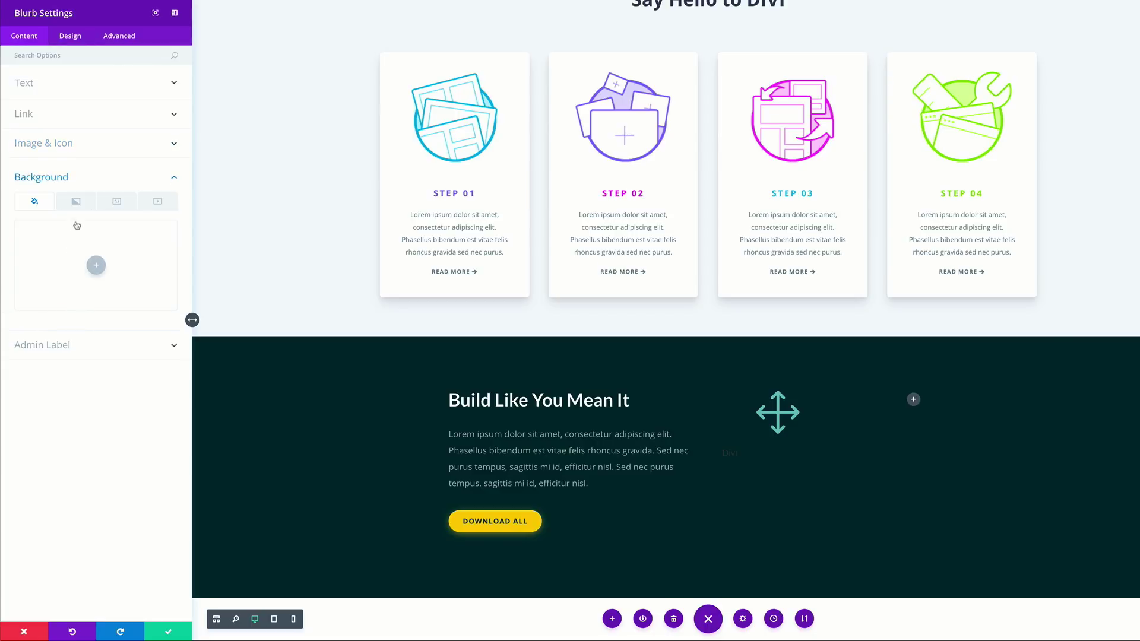
{"action": "left_click", "coordinate": [77, 204]}
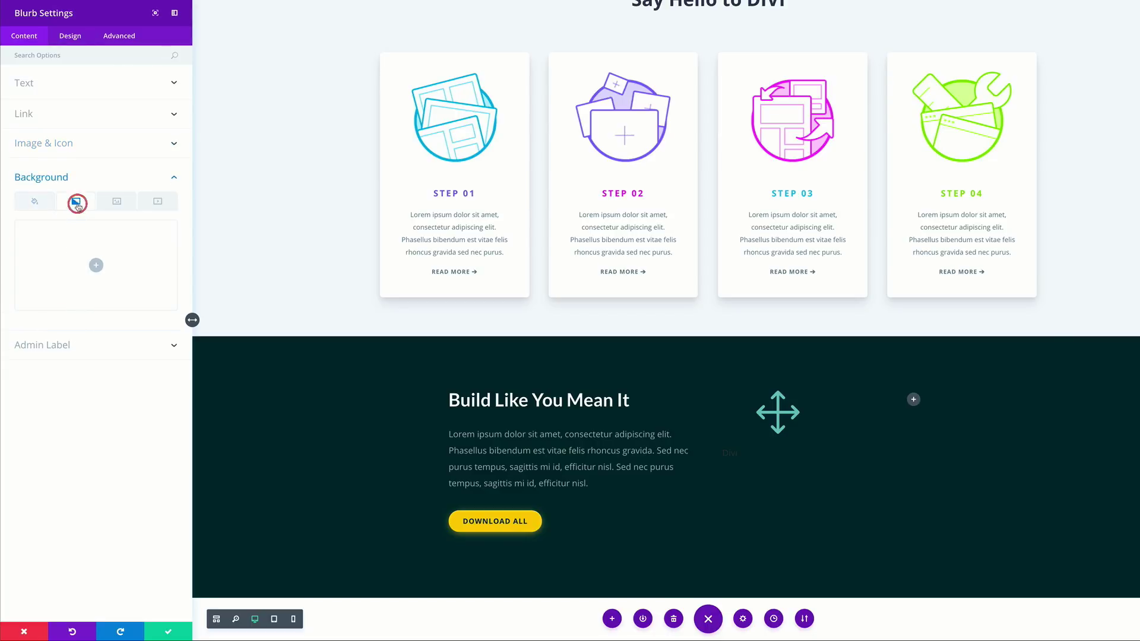
{"action": "left_click", "coordinate": [97, 266]}
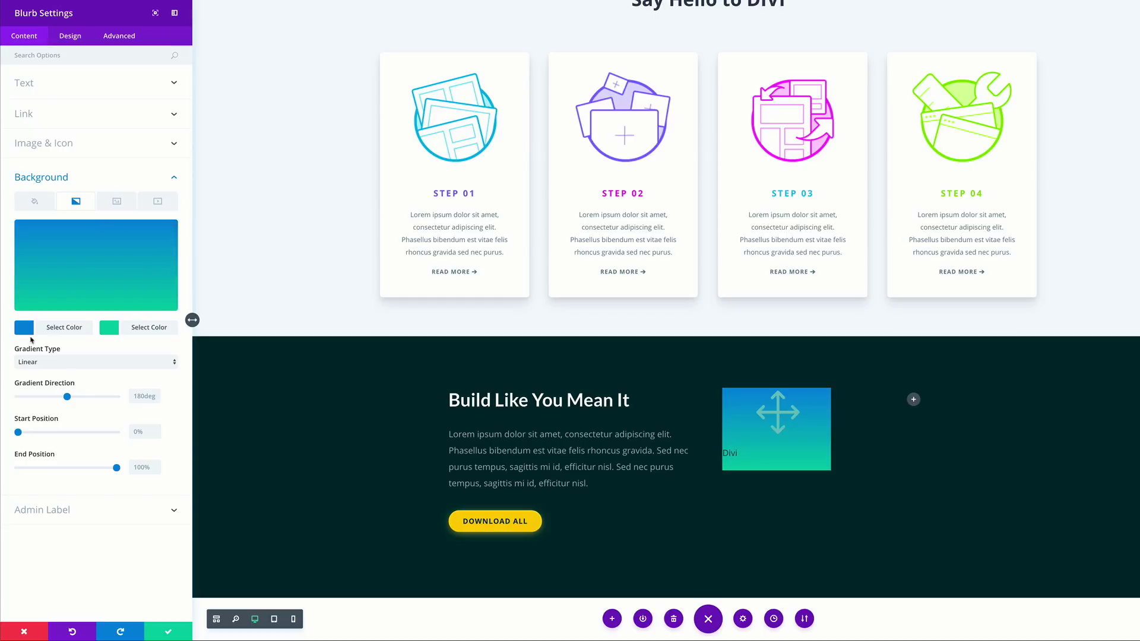
{"action": "left_click", "coordinate": [24, 330]}
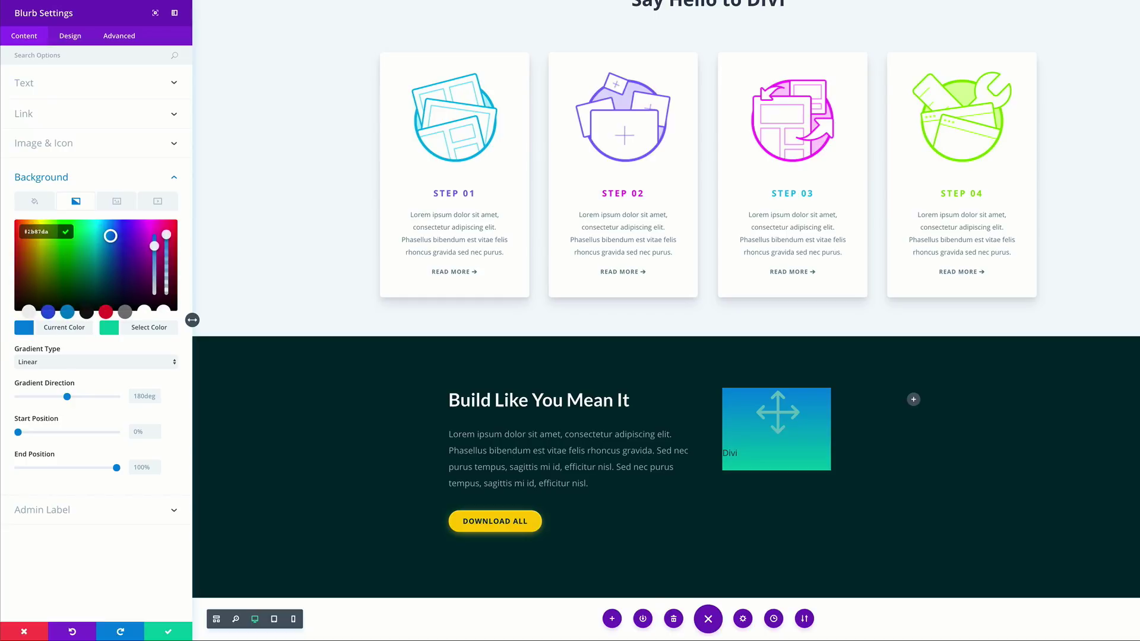
{"action": "key", "text": "ctrl+a"}
{"action": "type", "text": "#8b56ff"}
{"action": "left_click", "coordinate": [109, 327]}
{"action": "left_click", "coordinate": [54, 231]}
{"action": "key", "text": "ctrl+a"}
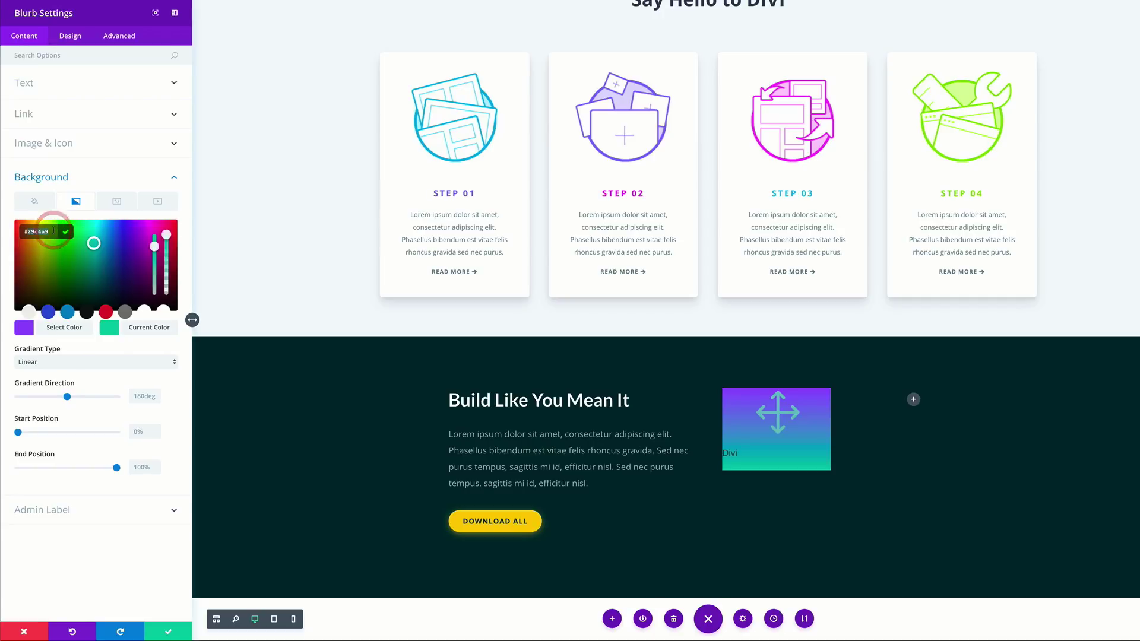
{"action": "type", "text": "#5d3dff"}
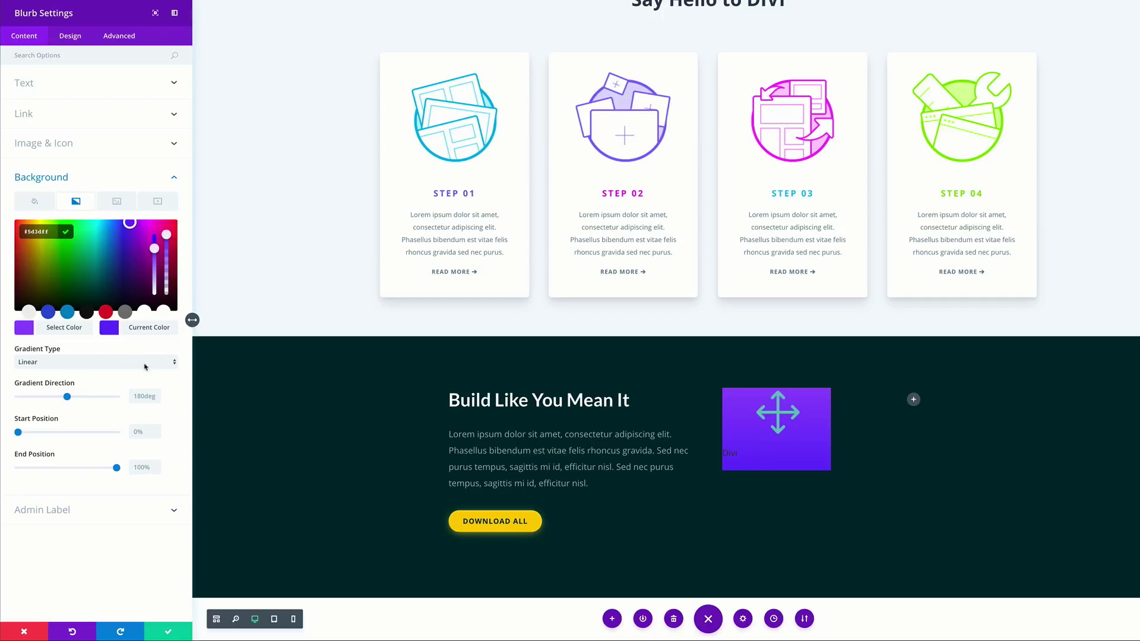
Angle the linear gradient at 140deg
{"action": "left_click", "coordinate": [138, 396]}
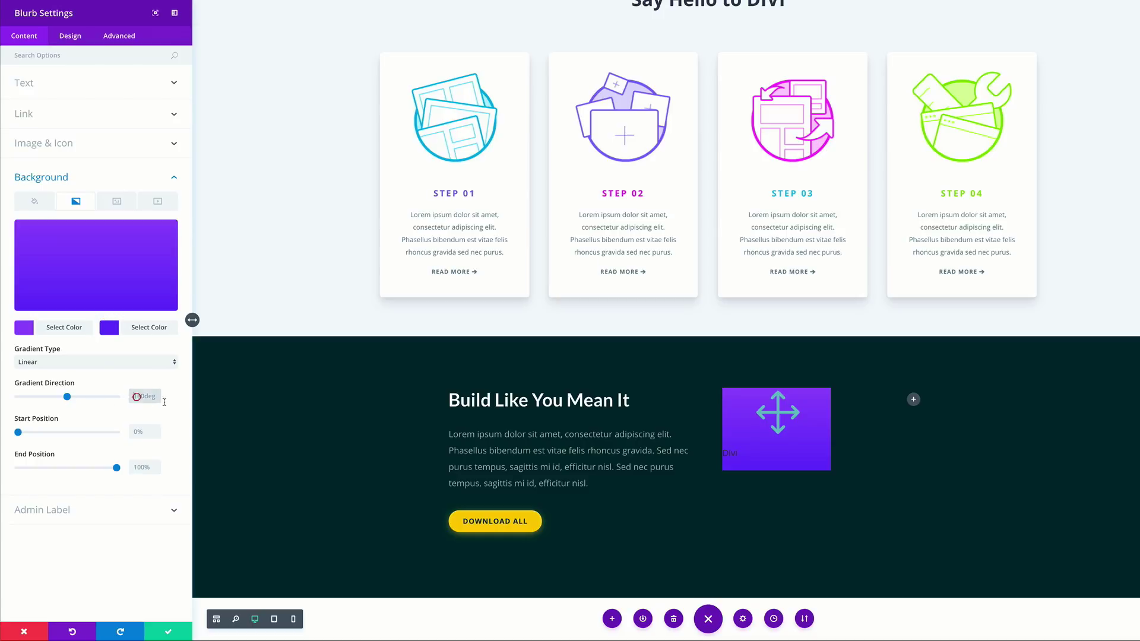
{"action": "key", "text": "ctrl+a"}
{"action": "type", "text": "140deg"}
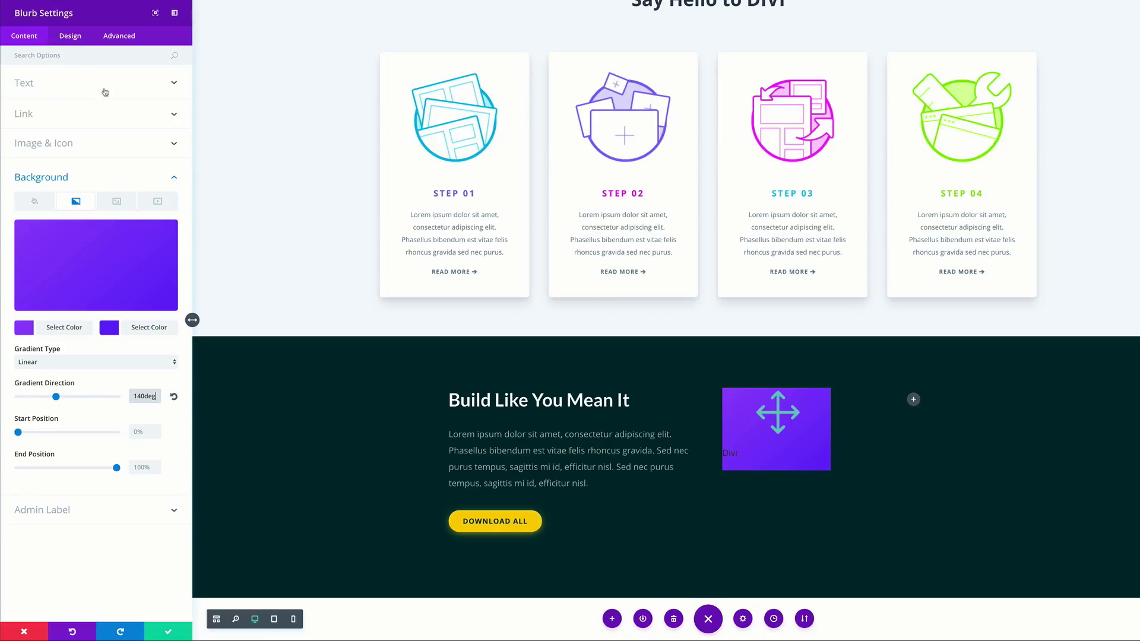
{"action": "left_click", "coordinate": [71, 37]}
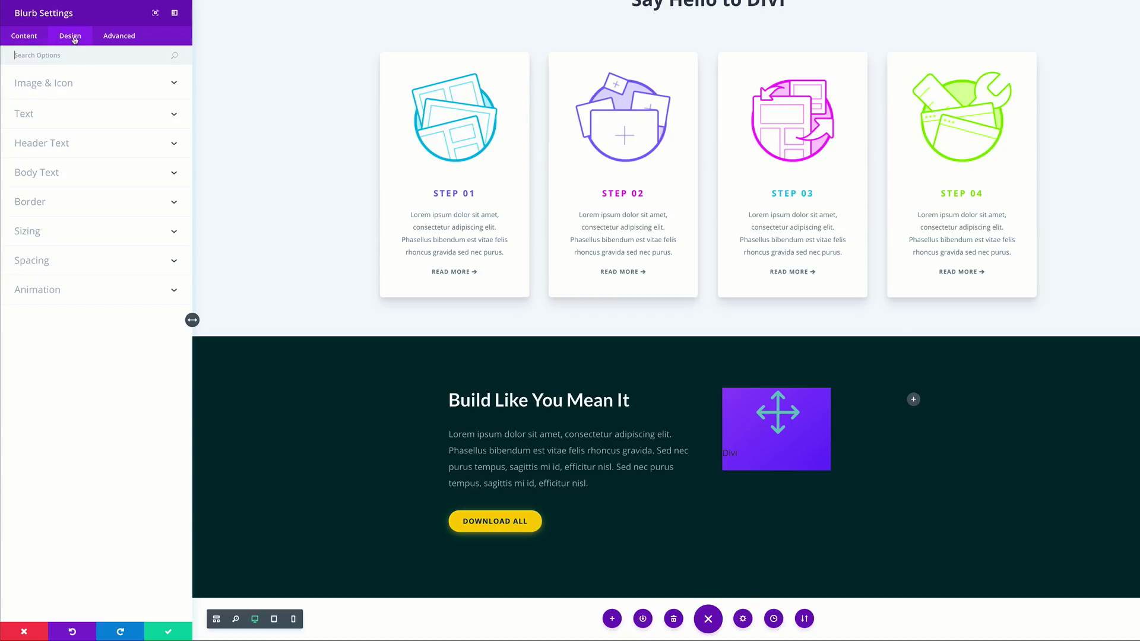
Make the blurb icon white and its text light and centred
{"action": "left_click", "coordinate": [65, 88]}
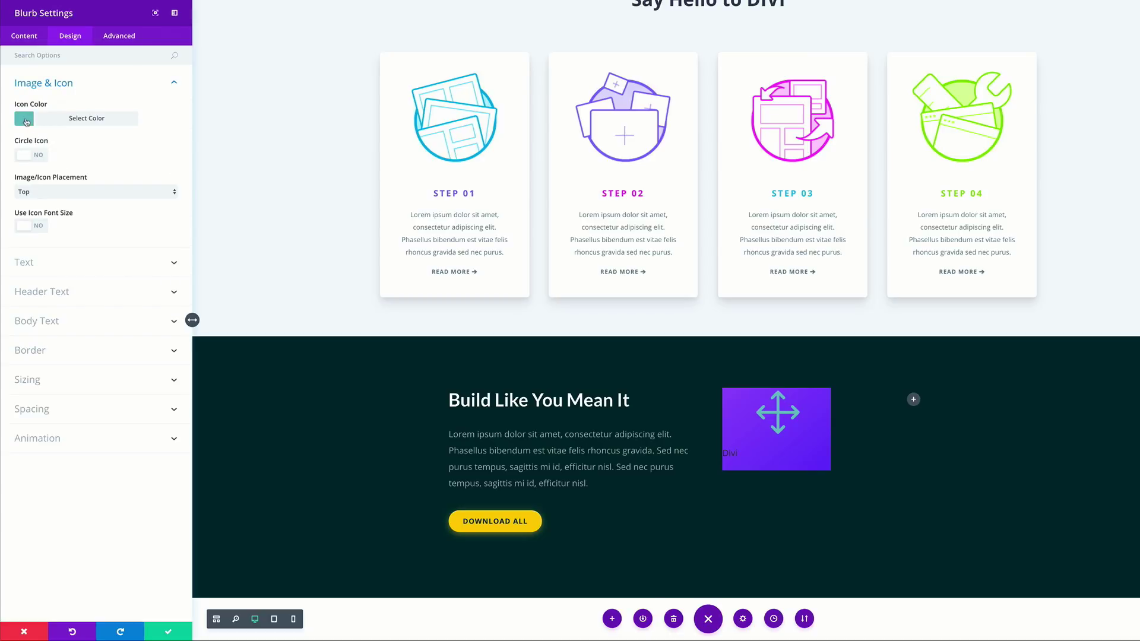
{"action": "left_click", "coordinate": [26, 120]}
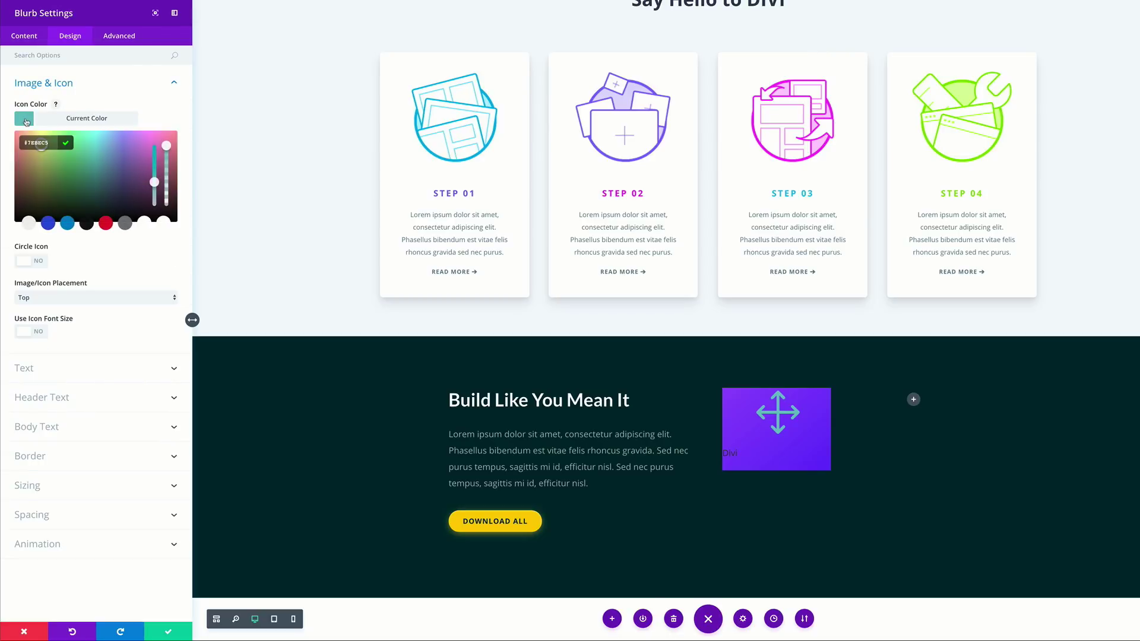
{"action": "left_click", "coordinate": [164, 224]}
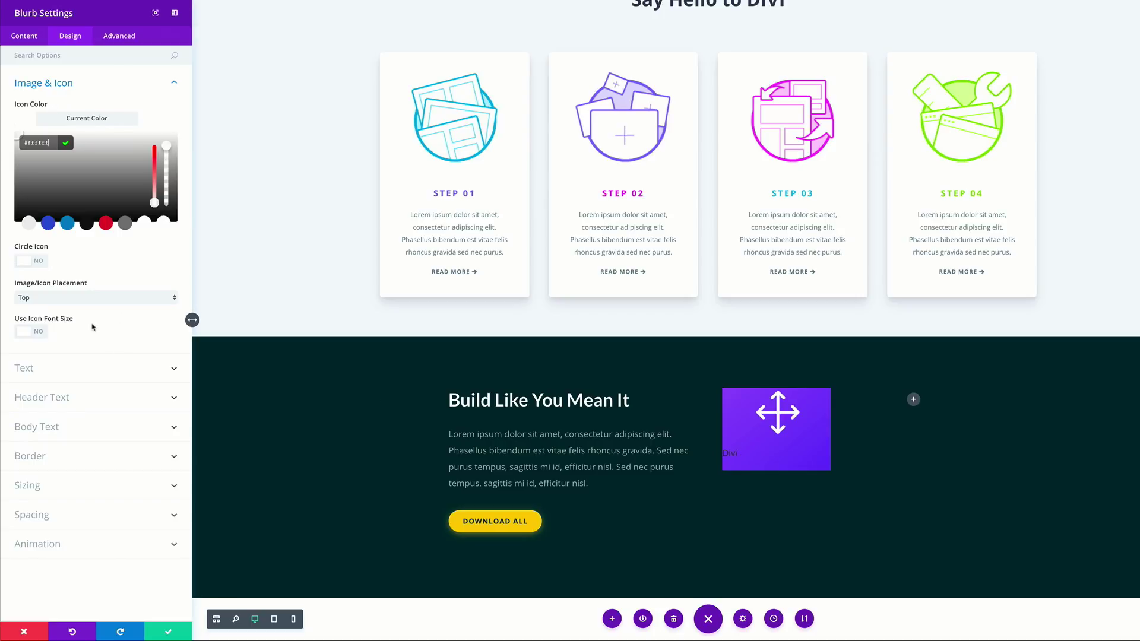
{"action": "left_click", "coordinate": [27, 369]}
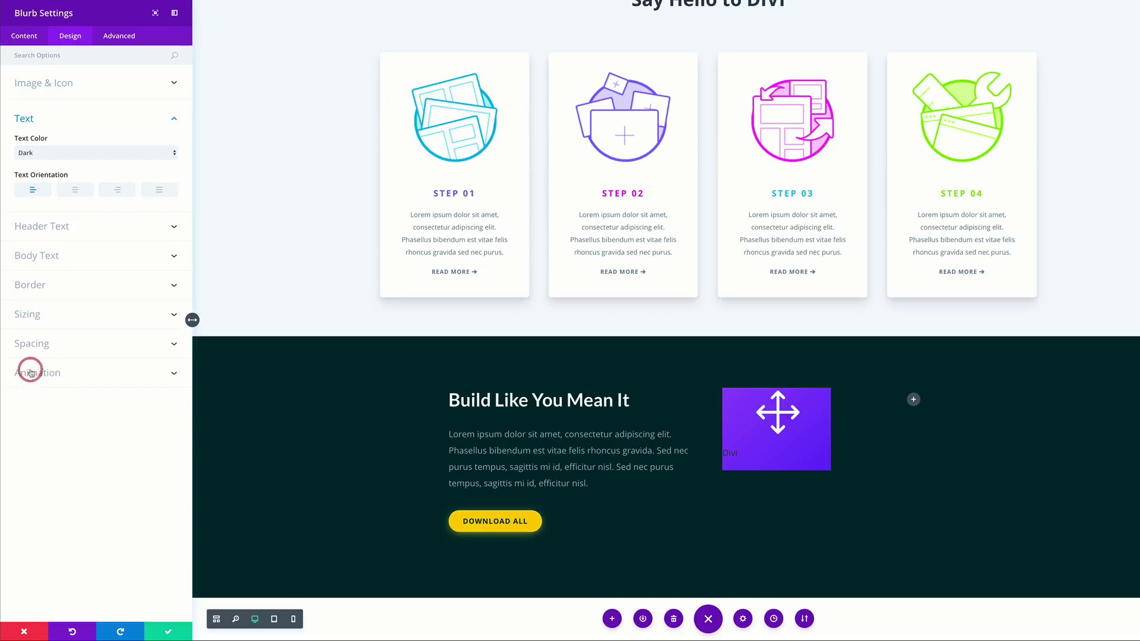
{"action": "left_click", "coordinate": [75, 190]}
{"action": "left_click", "coordinate": [96, 155]}
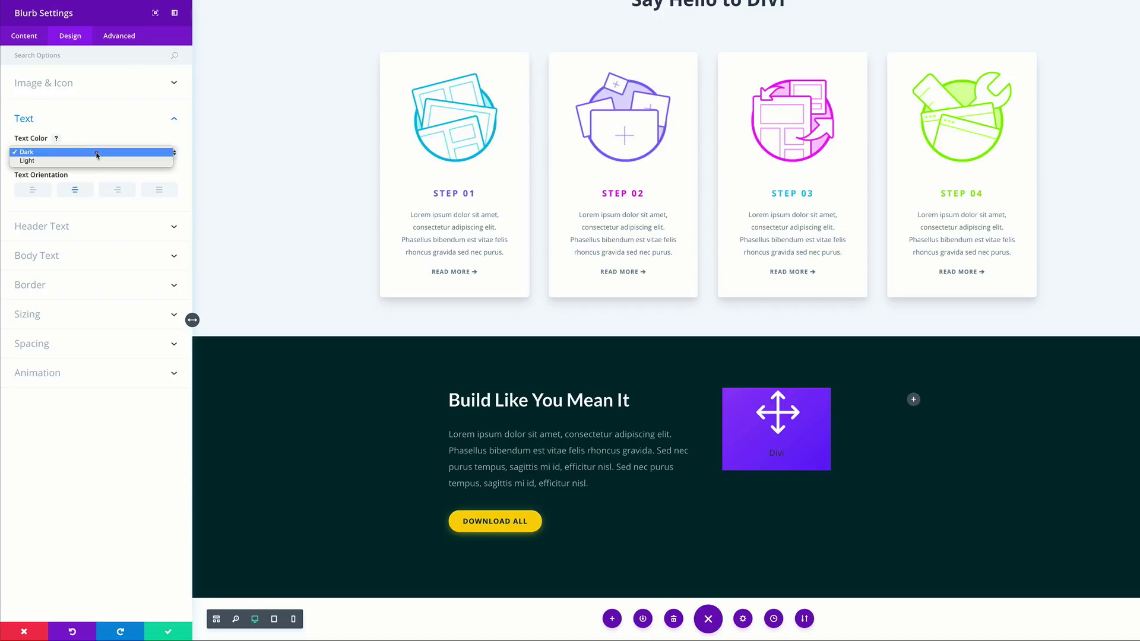
{"action": "left_click", "coordinate": [94, 165]}
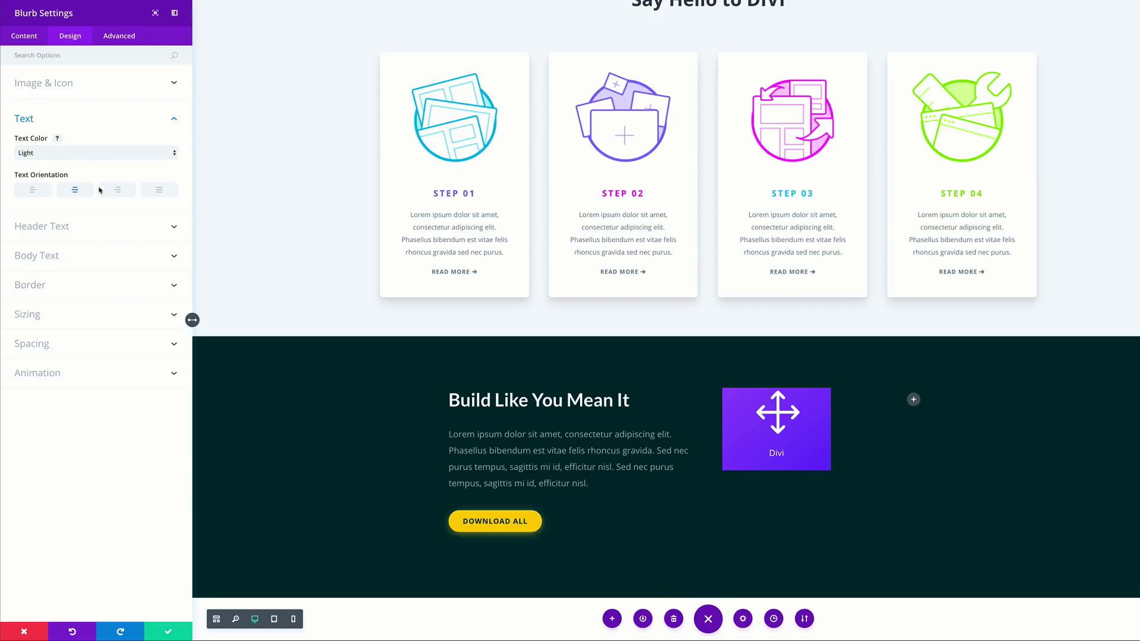
Make the blurb title bold and uppercase with 10px letter spacing
{"action": "left_click", "coordinate": [68, 228]}
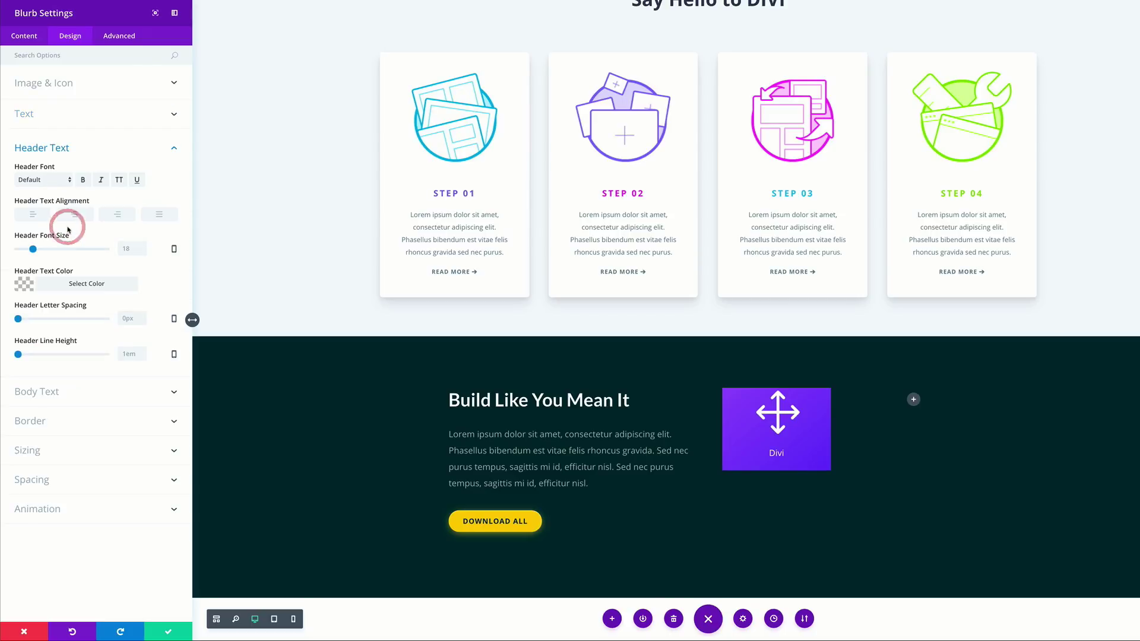
{"action": "left_click", "coordinate": [84, 181]}
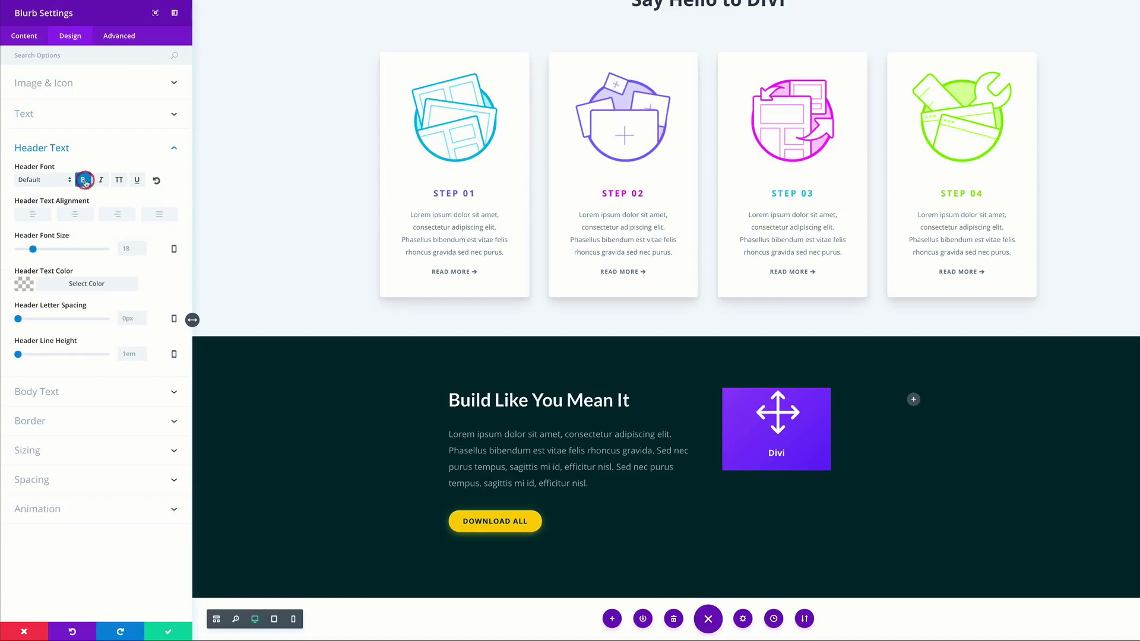
{"action": "left_click", "coordinate": [120, 180]}
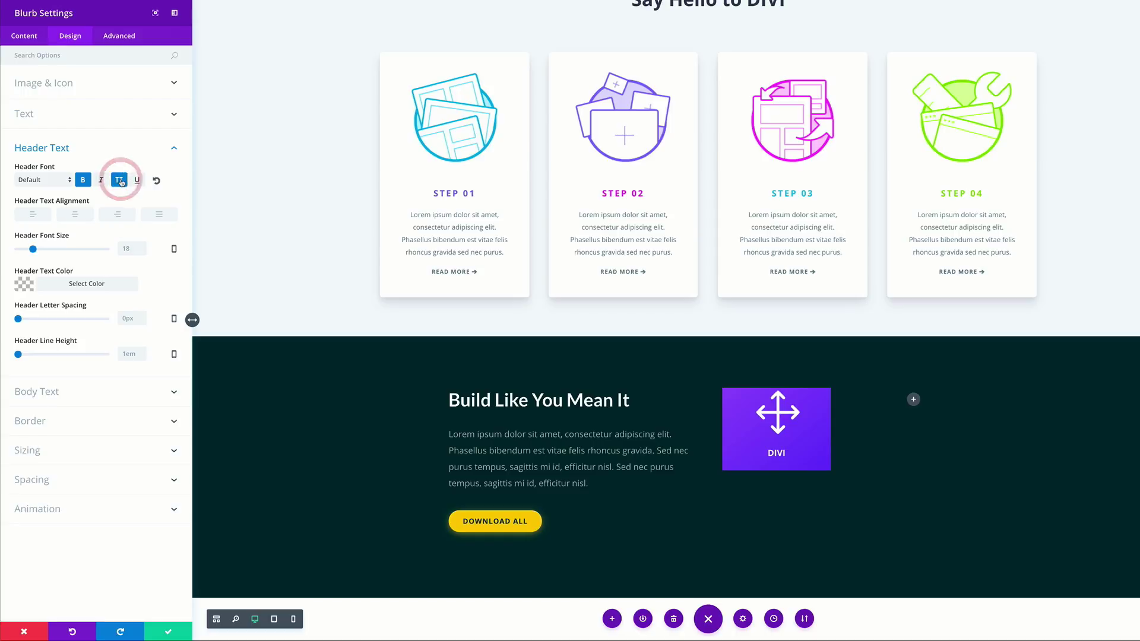
{"action": "left_click", "coordinate": [122, 319]}
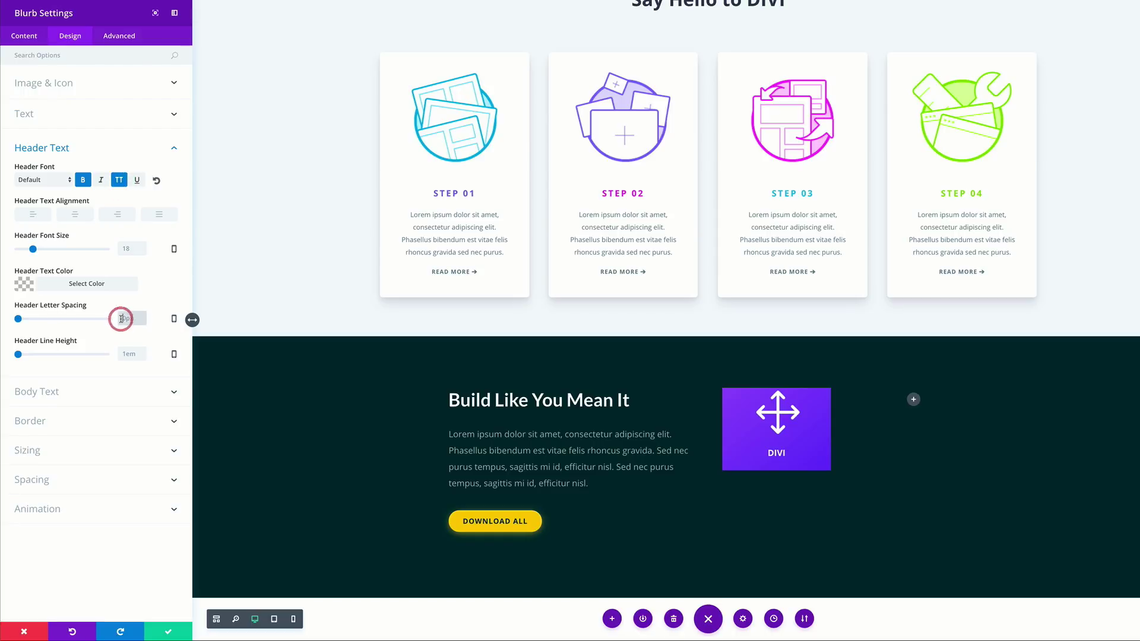
{"action": "type", "text": "10"}
{"action": "key", "text": "Return"}
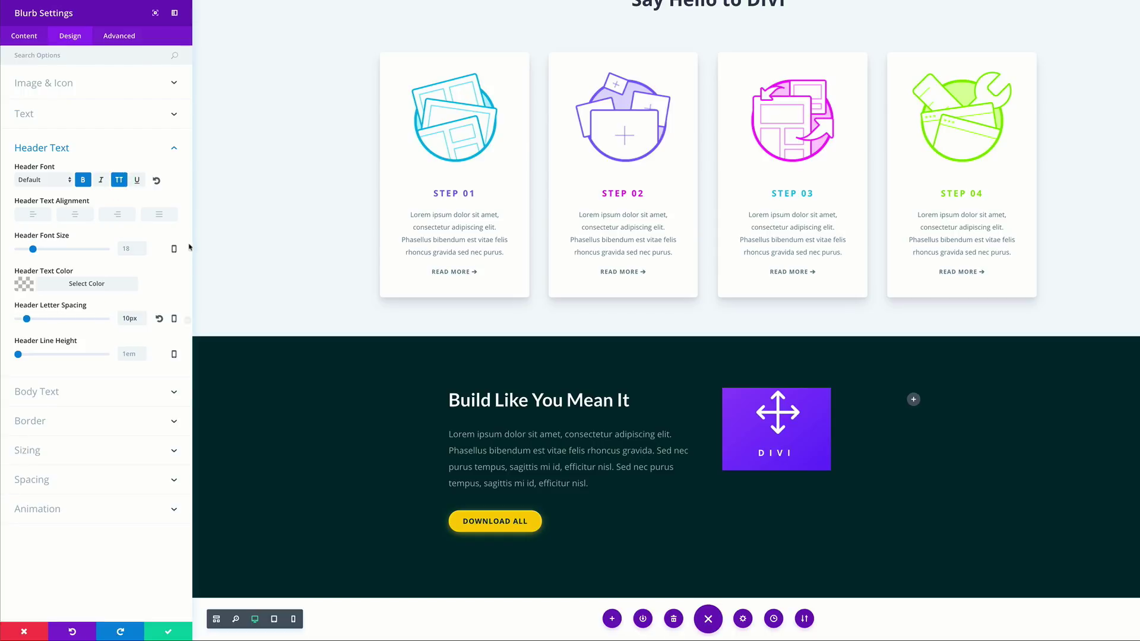
{"action": "left_click", "coordinate": [63, 482]}
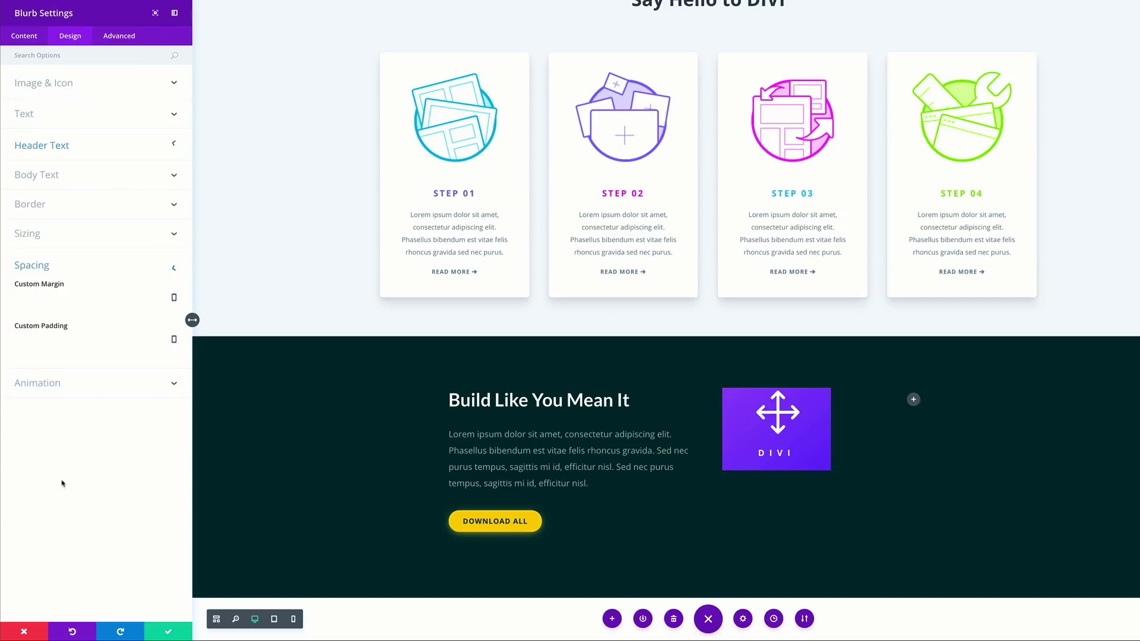
Set the blurb's bottom margin to 12% and padding to 40px top, 30px elsewhere
{"action": "left_click", "coordinate": [102, 297]}
{"action": "type", "text": "12%"}
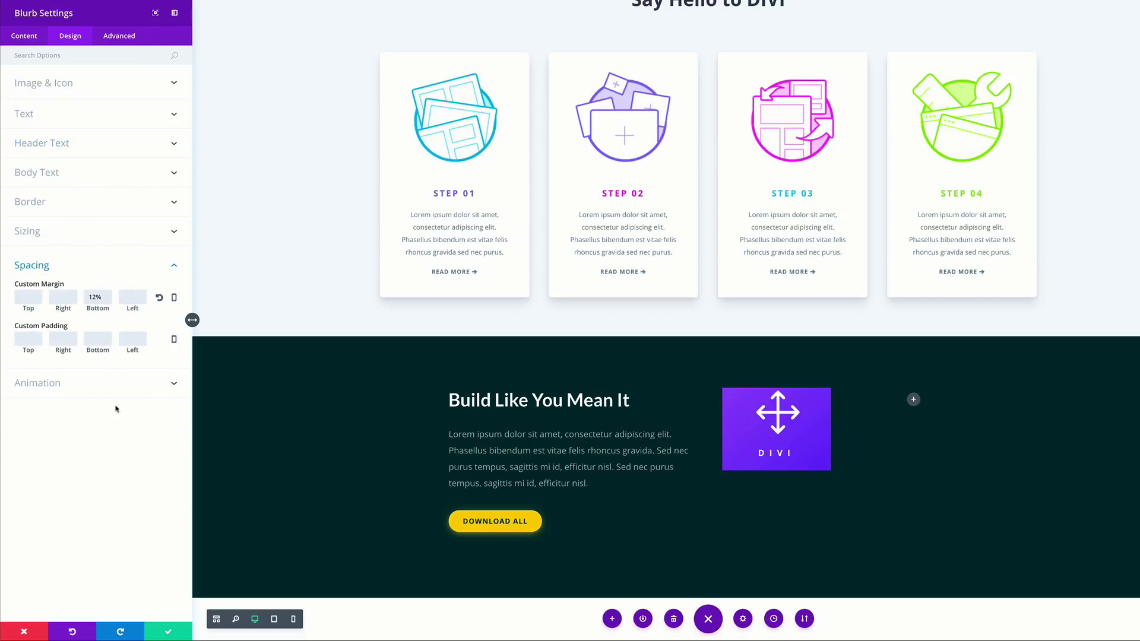
{"action": "left_click", "coordinate": [34, 340]}
{"action": "type", "text": "40px"}
{"action": "left_click", "coordinate": [69, 343]}
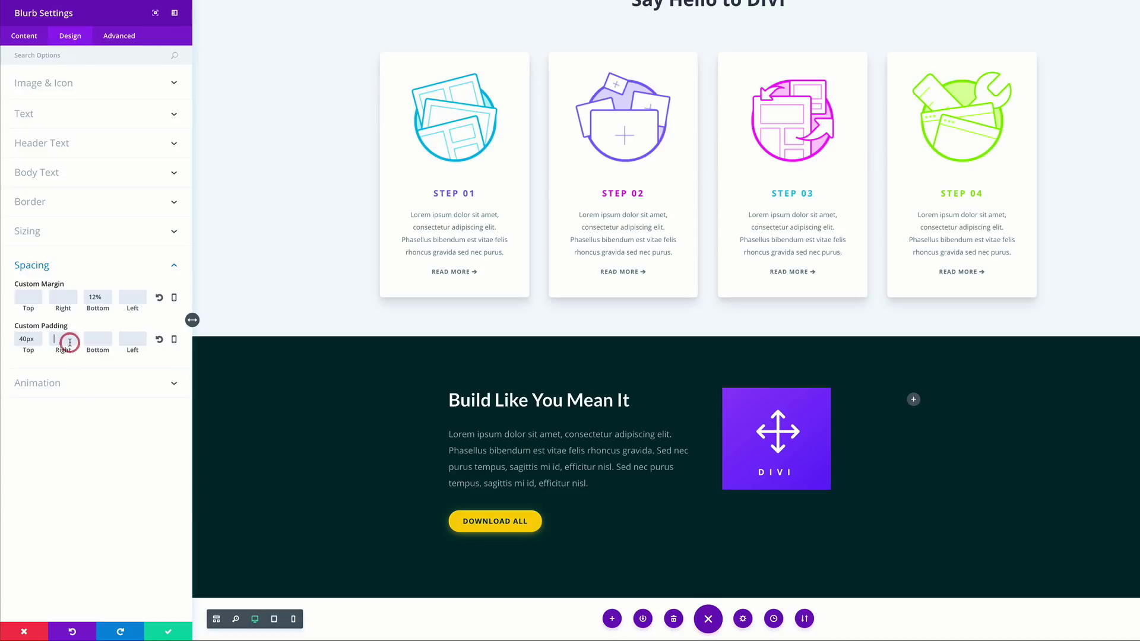
{"action": "type", "text": "30"}
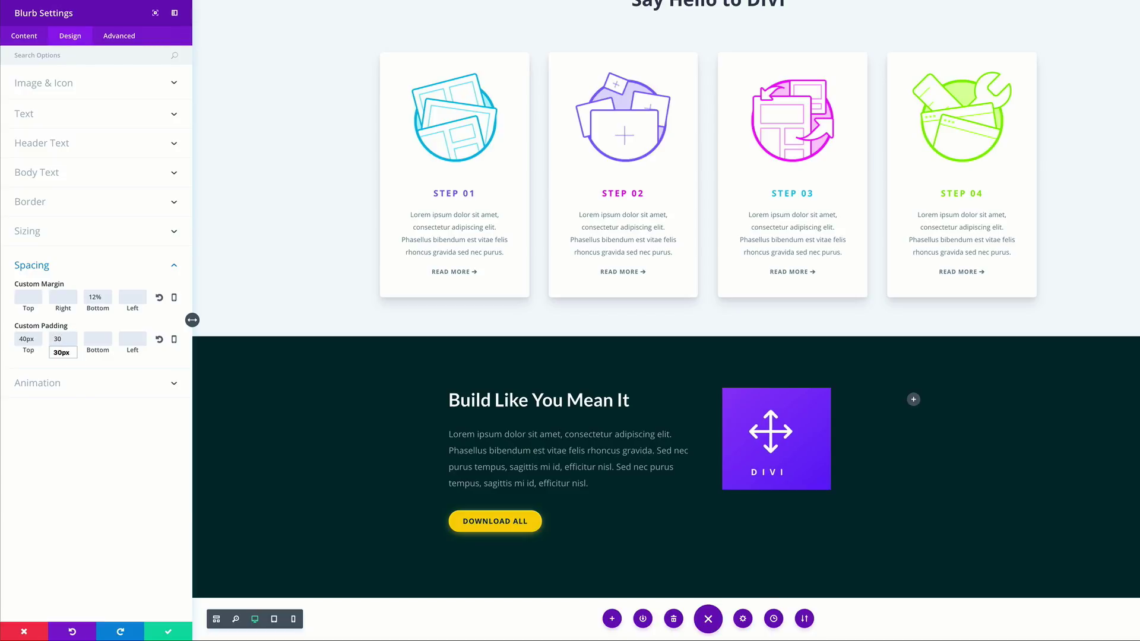
{"action": "key", "text": "Return"}
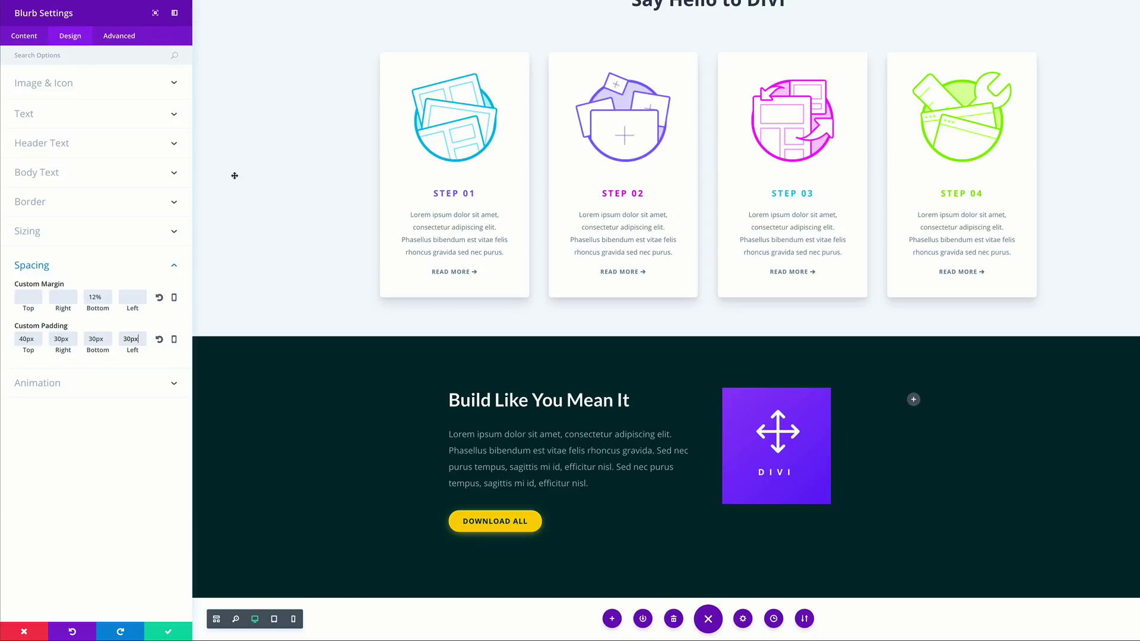
Give the blurb a Fold animation from the left with a 200ms delay
{"action": "left_click", "coordinate": [57, 384]}
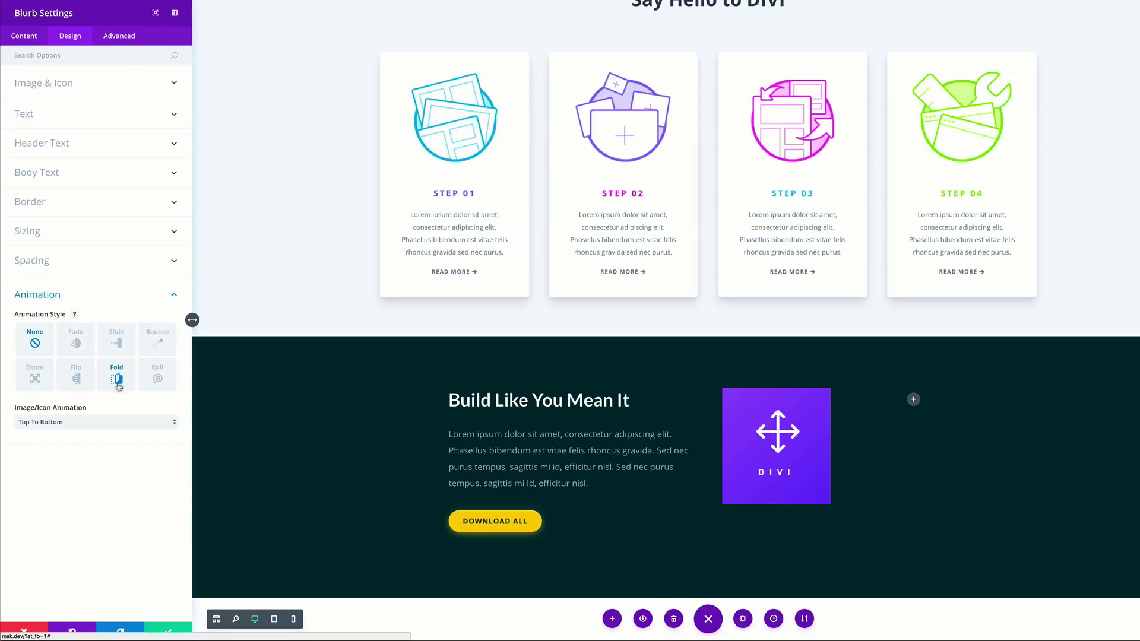
{"action": "left_click", "coordinate": [121, 380]}
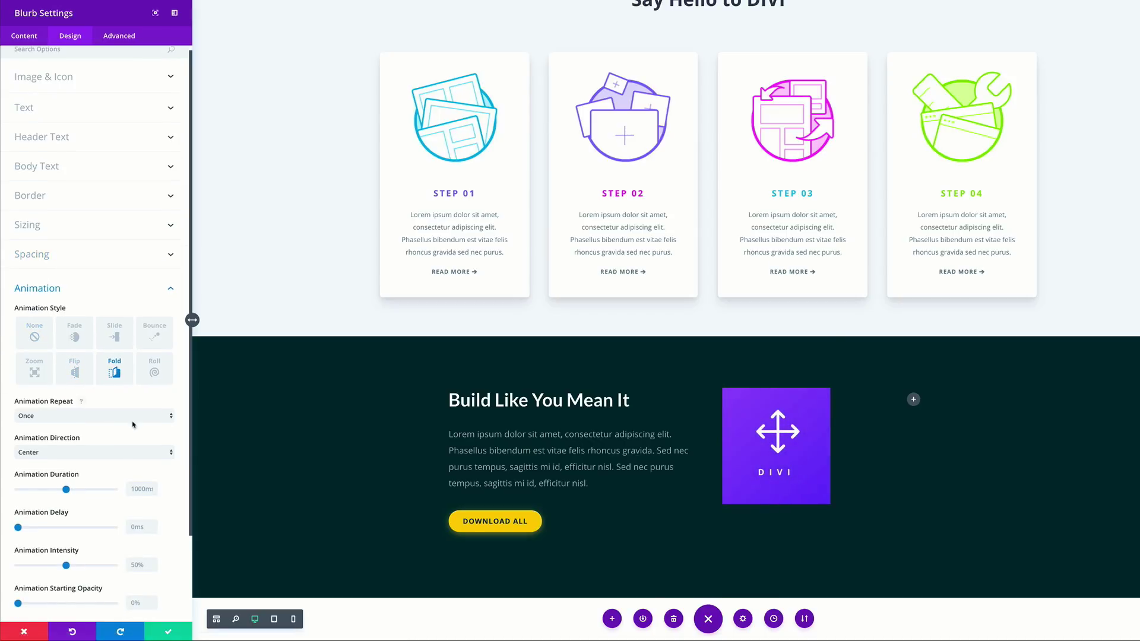
{"action": "scroll", "coordinate": [94, 462], "scroll_direction": "down", "scroll_amount": 1}
{"action": "left_click", "coordinate": [133, 464]}
{"action": "type", "text": "200"}
{"action": "scroll", "coordinate": [119, 416], "scroll_direction": "down", "scroll_amount": 1}
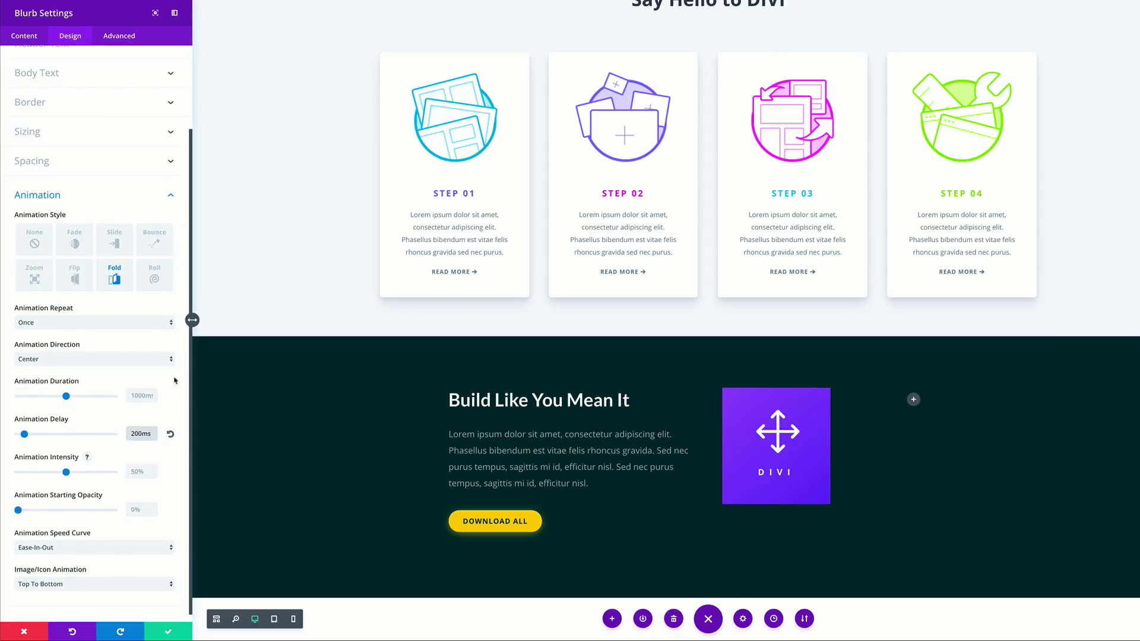
{"action": "left_click", "coordinate": [83, 360]}
{"action": "left_click", "coordinate": [77, 381]}
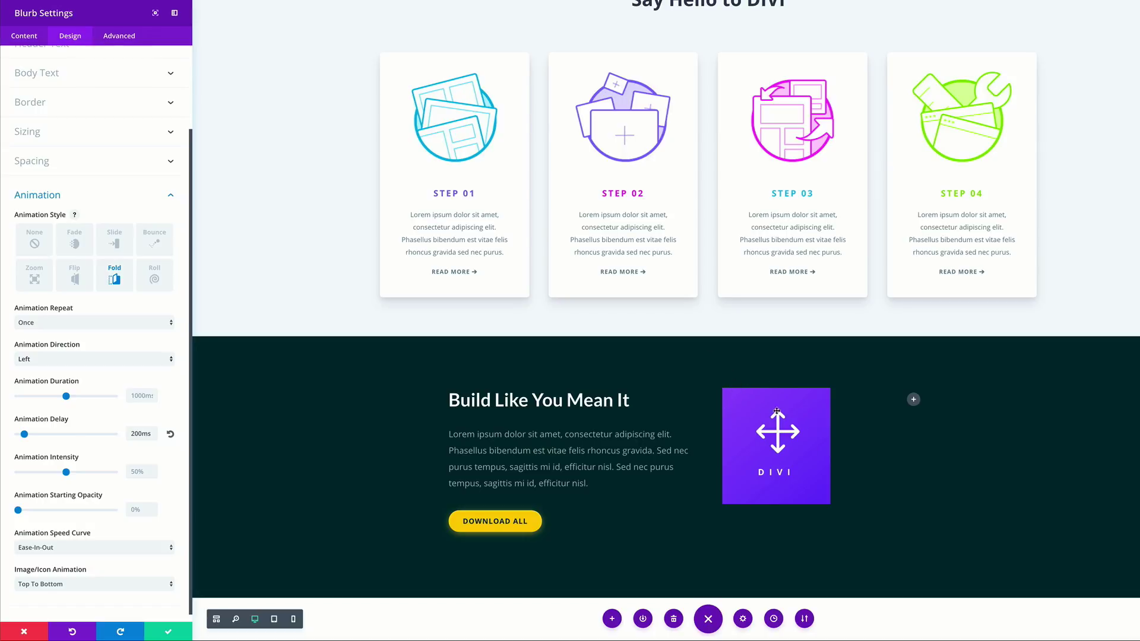
{"action": "left_click", "coordinate": [126, 38]}
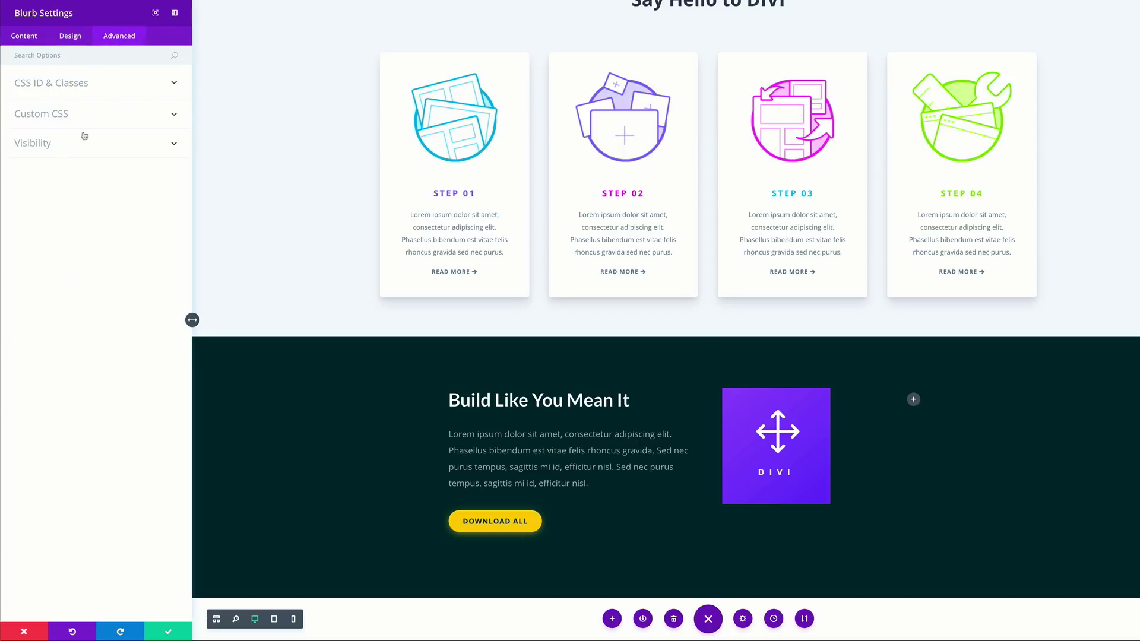
Paste rounded-corner and purple glow CSS into Main Element and a 10px text-indent into Blurb Title
{"action": "left_click", "coordinate": [59, 112]}
{"action": "left_click", "coordinate": [59, 178]}
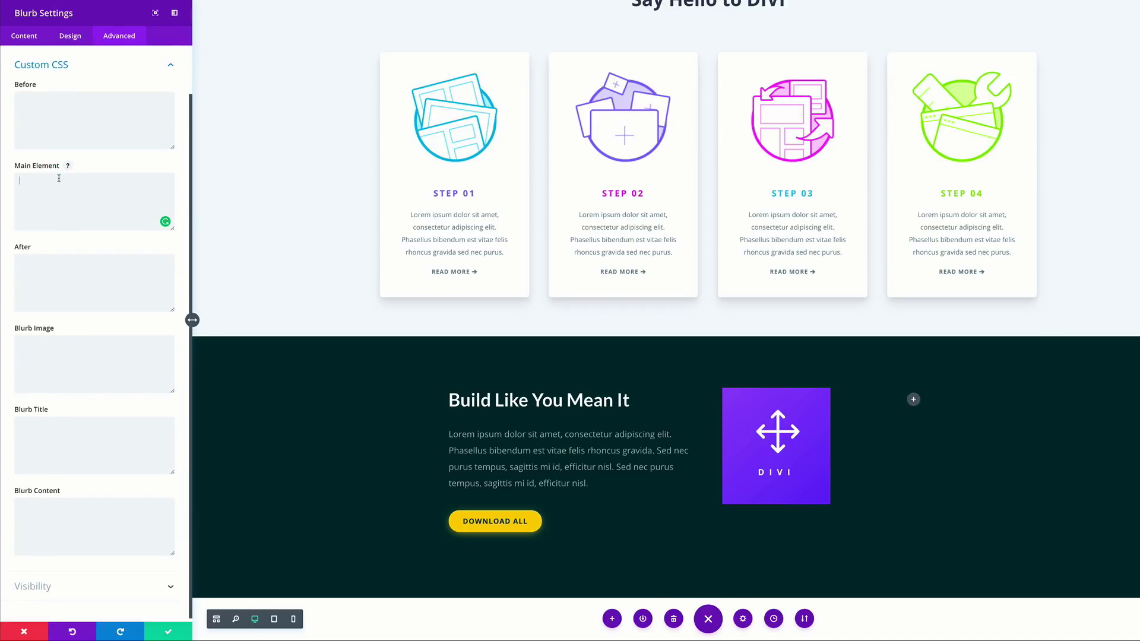
{"action": "type", "text": "border-radius: 6px; box-shadow: 0 10px 60px -10px #8b56ff, inset 0 1px 3px rgba(255,255,255,0.2);"}
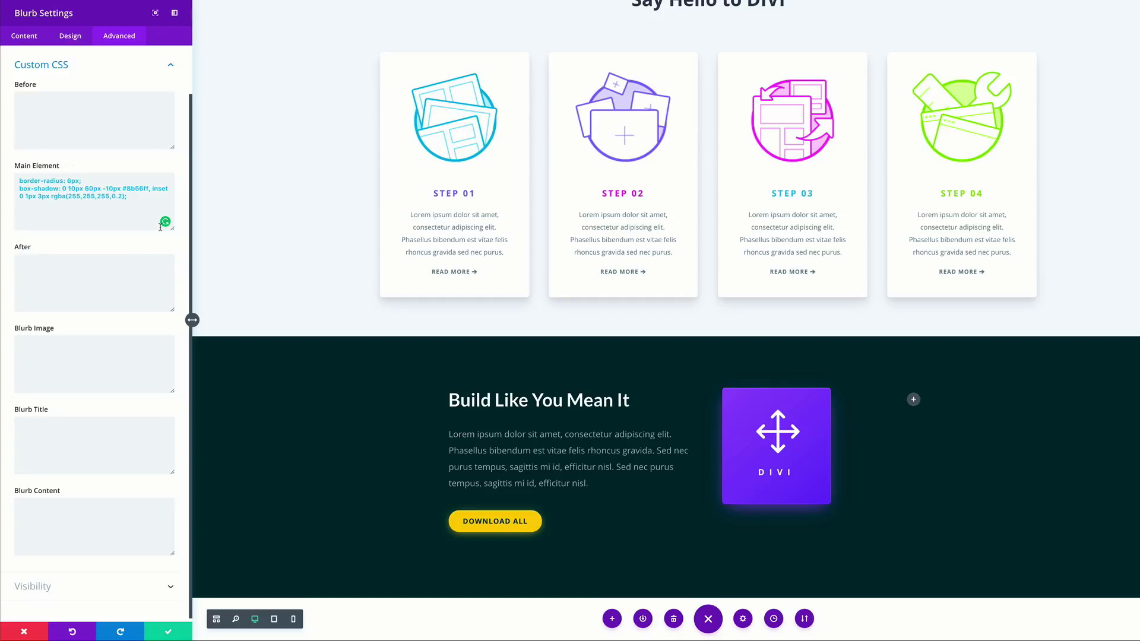
{"action": "left_click", "coordinate": [77, 428]}
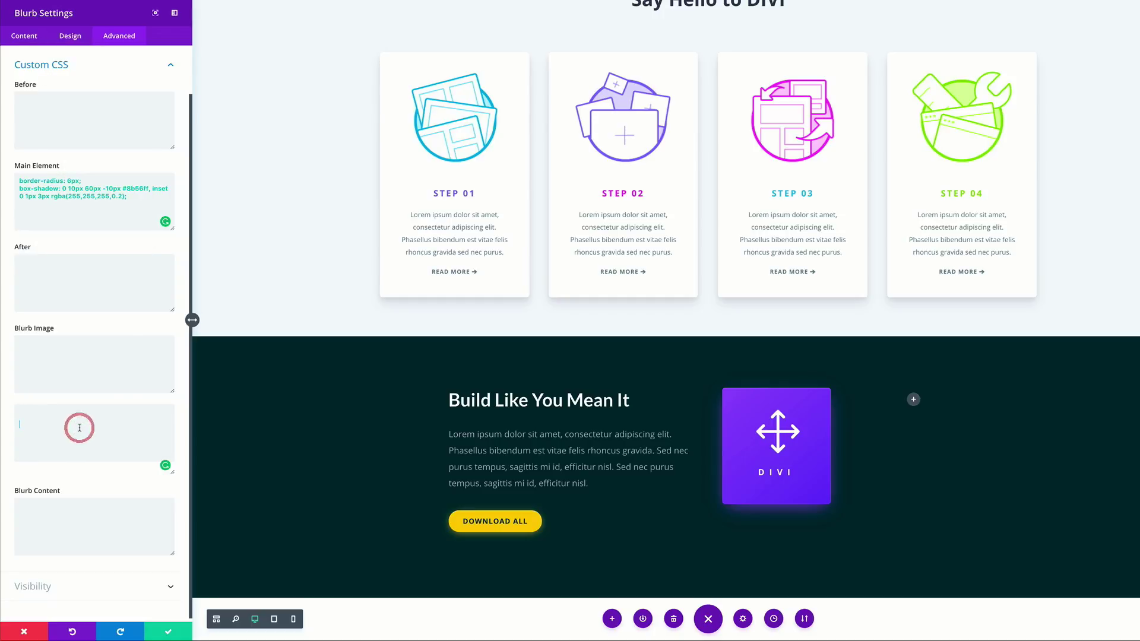
{"action": "type", "text": "text-indent: 10px;"}
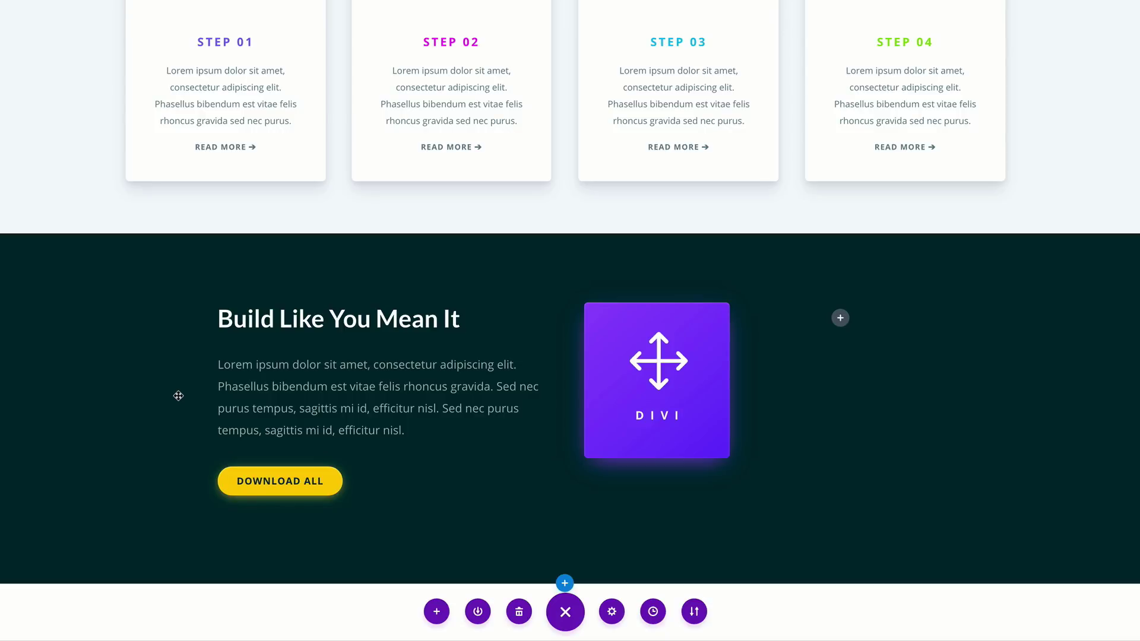
Paste three copies of the DIVI blurb to complete the two-by-two grid
{"action": "mouse_move", "coordinate": [656, 339]}
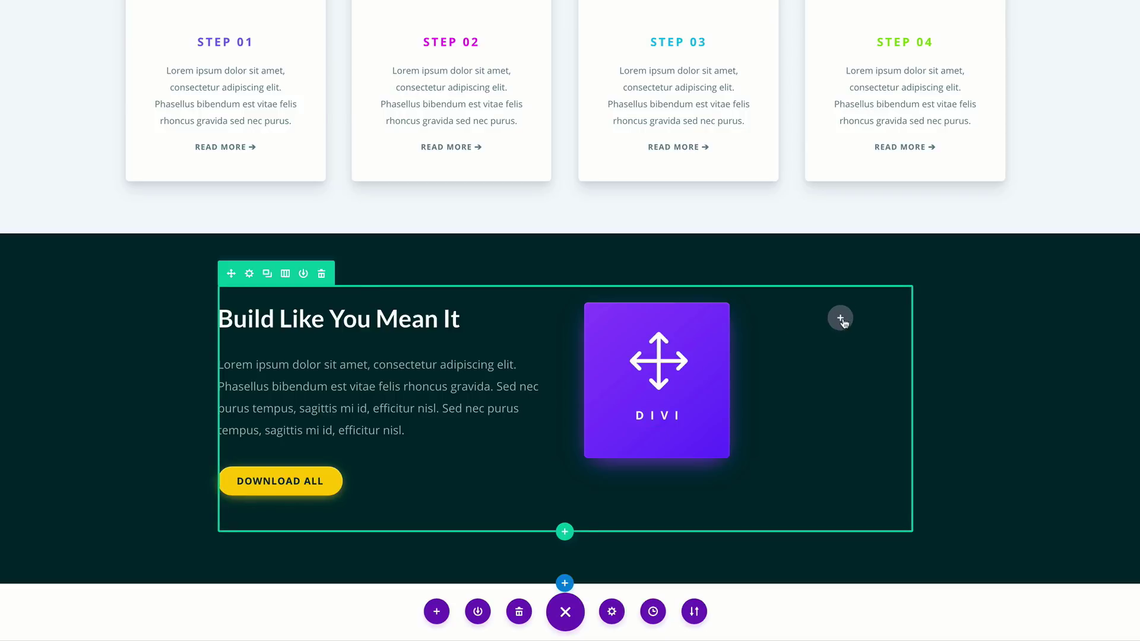
{"action": "key", "text": "ctrl+v"}
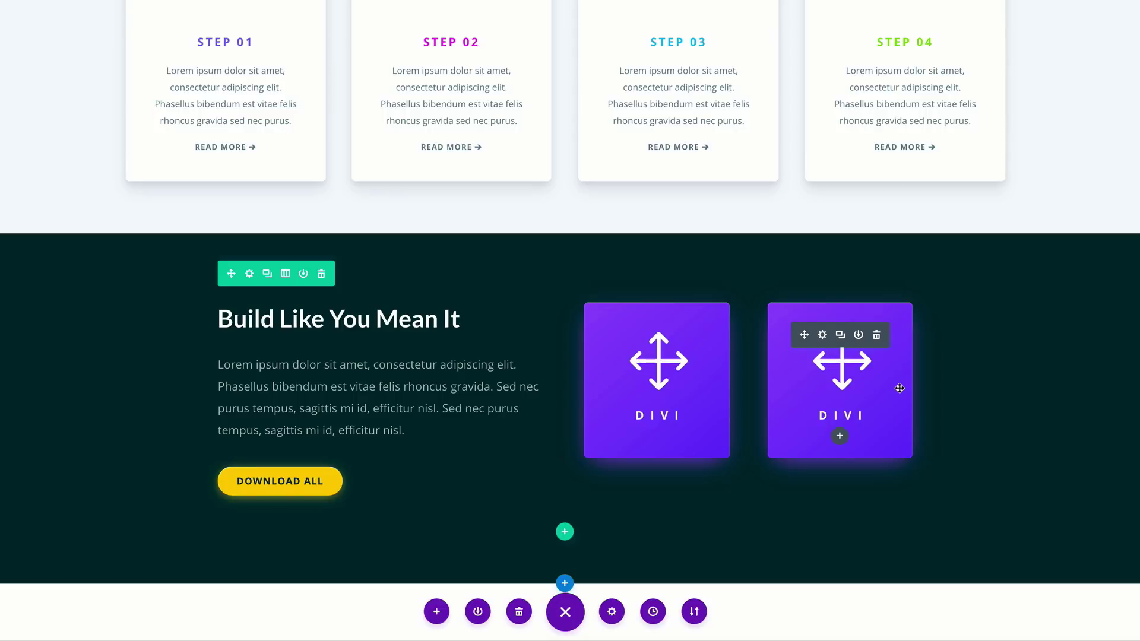
{"action": "key", "text": "ctrl+v"}
{"action": "scroll", "coordinate": [758, 534], "scroll_direction": "down", "scroll_amount": 3}
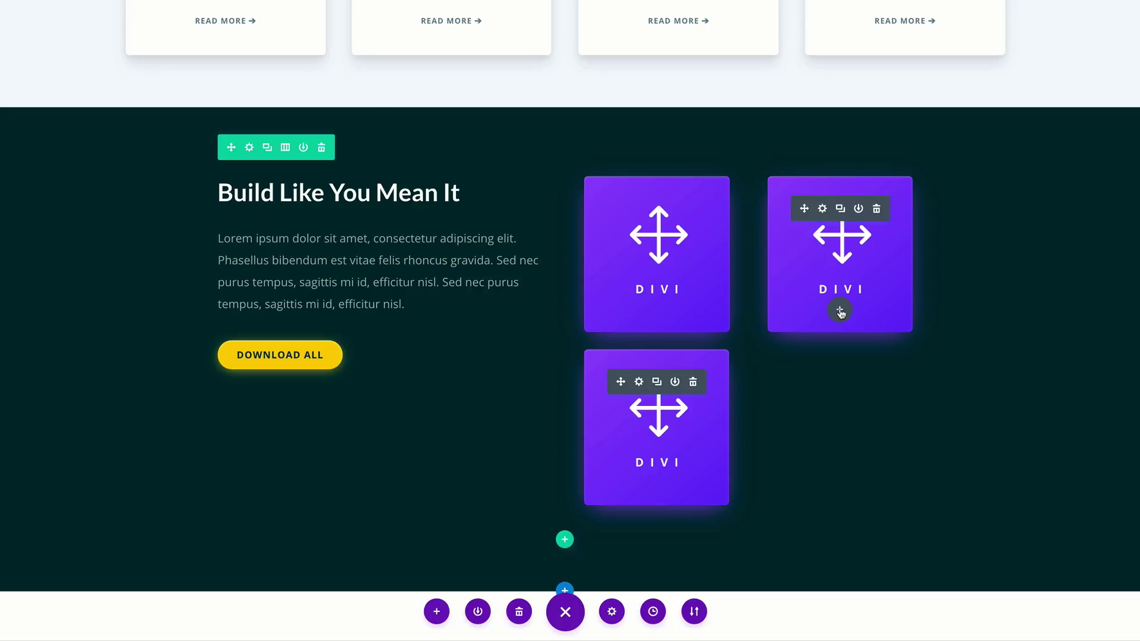
{"action": "key", "text": "ctrl+v"}
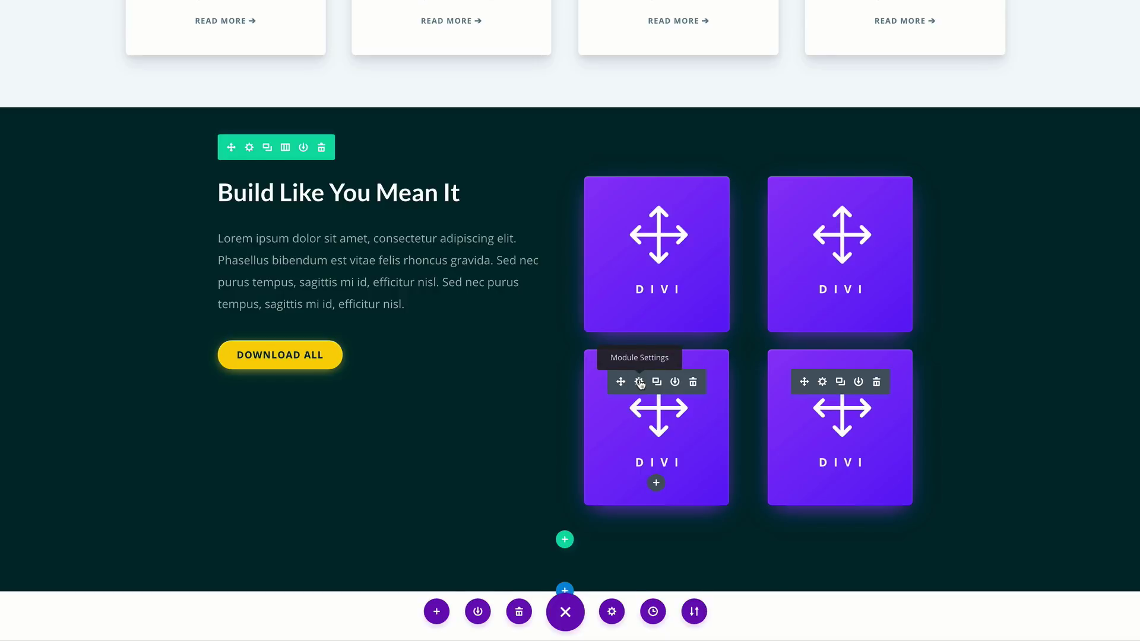
{"action": "left_click", "coordinate": [641, 384]}
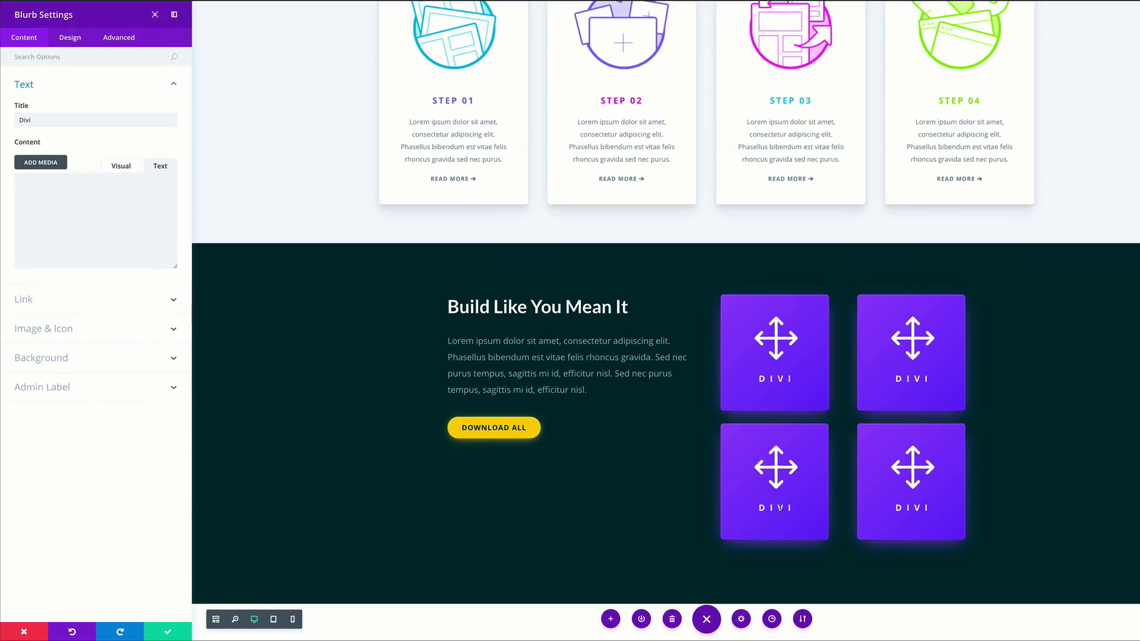
Retitle the lower-left blurb BLOOM and give it an envelope icon
{"action": "left_click_drag", "start_coordinate": [760, 509], "coordinate": [784, 510]}
{"action": "type", "text": "BLOOM"}
{"action": "left_click", "coordinate": [65, 330]}
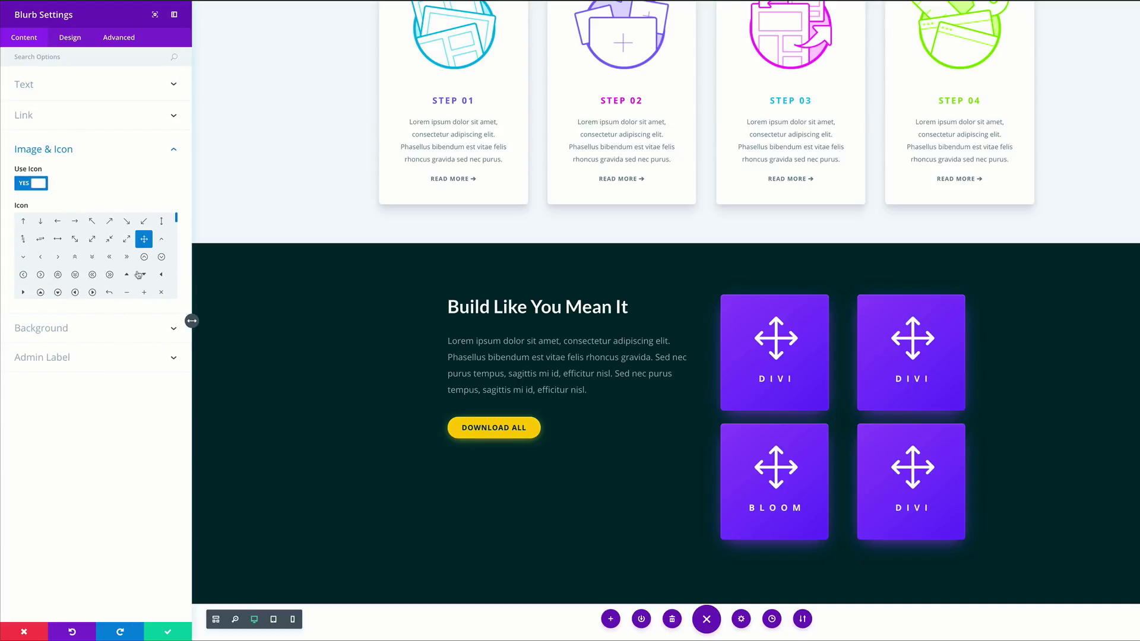
{"action": "left_click_drag", "start_coordinate": [176, 221], "coordinate": [176, 241]}
{"action": "left_click", "coordinate": [40, 219]}
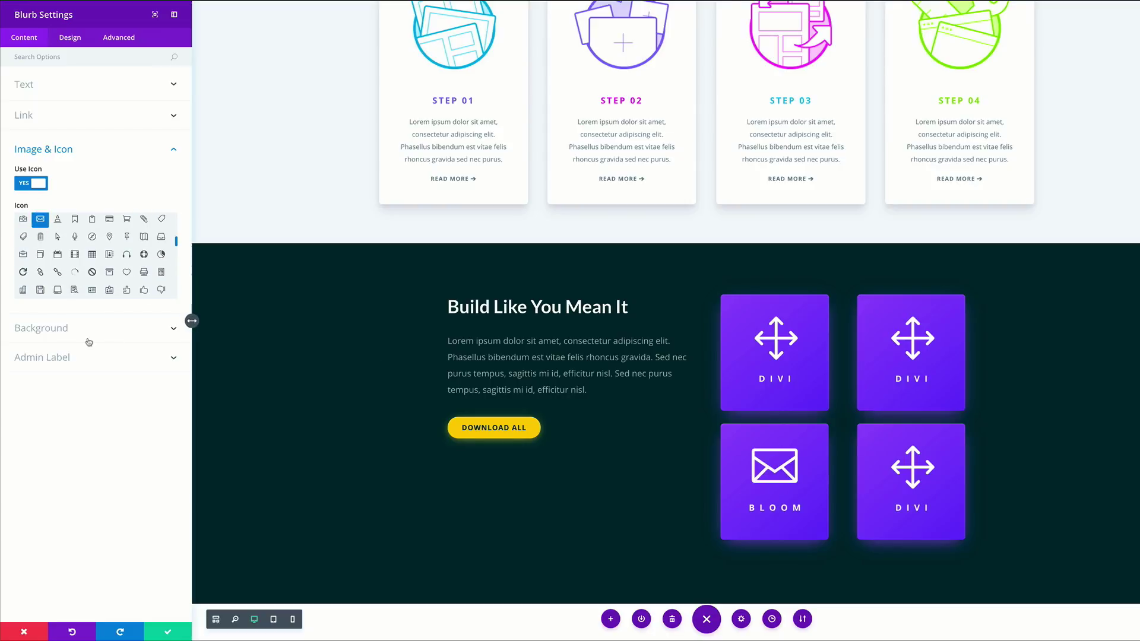
Change the blurb's gradient to magenta, with #ff56f9 as the first colour
{"action": "left_click", "coordinate": [64, 331]}
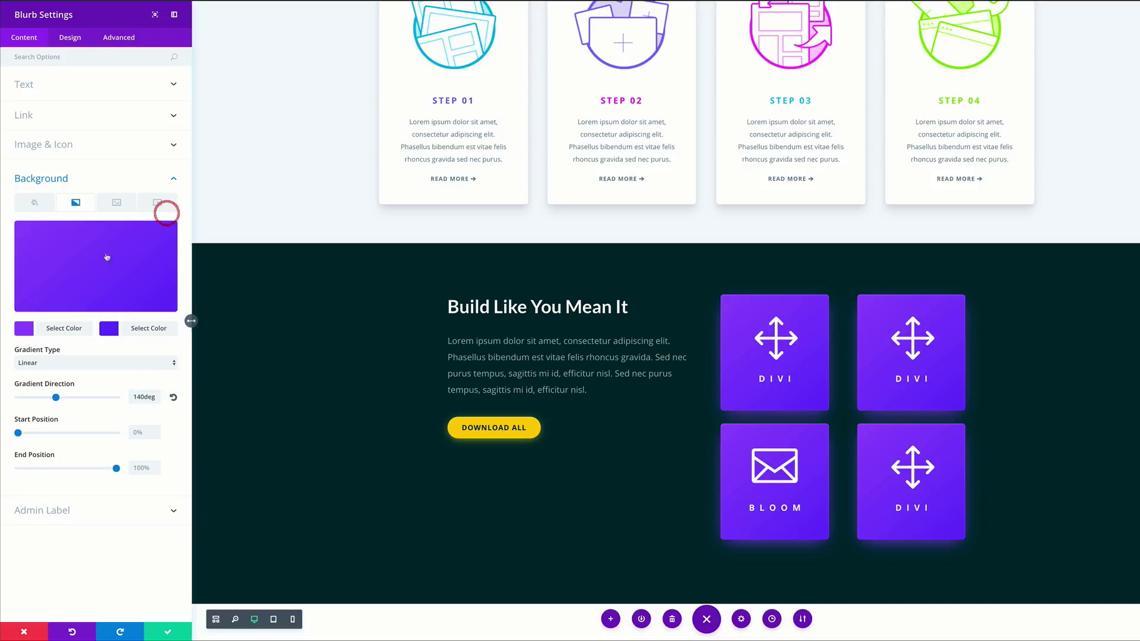
{"action": "left_click", "coordinate": [25, 330]}
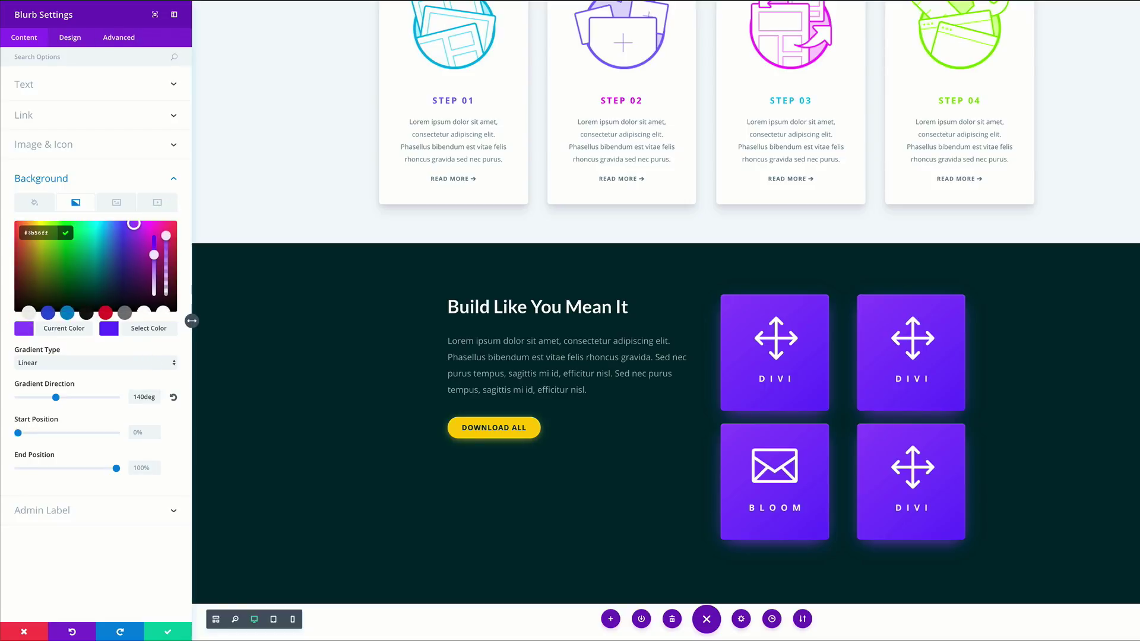
{"action": "key", "text": "ctrl+a"}
{"action": "type", "text": "#ff56f9"}
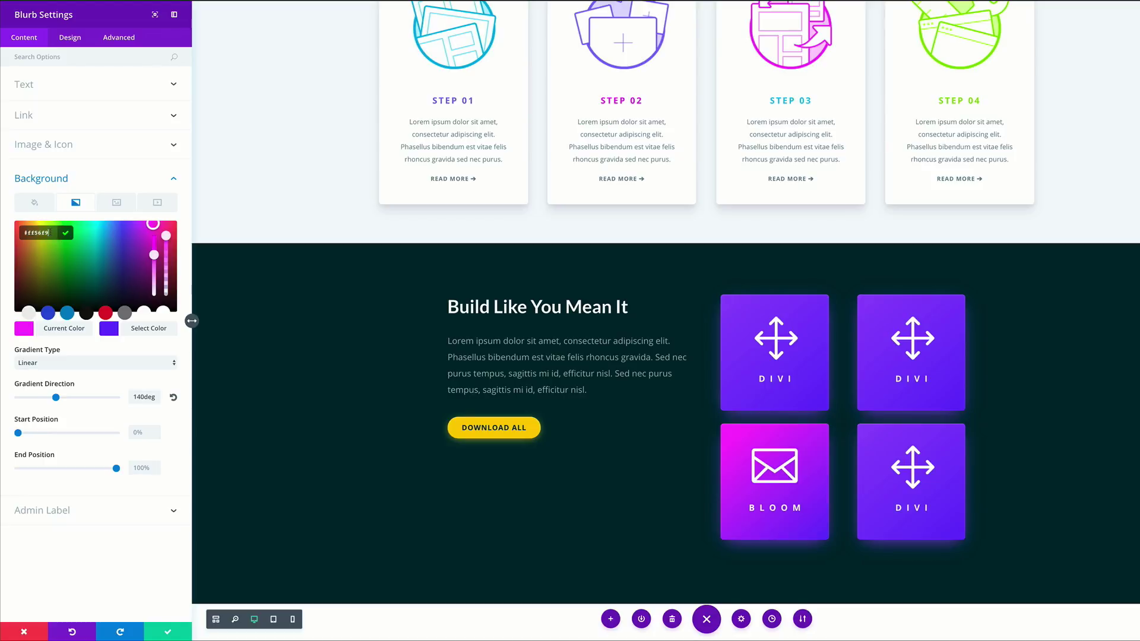
{"action": "left_click", "coordinate": [109, 328]}
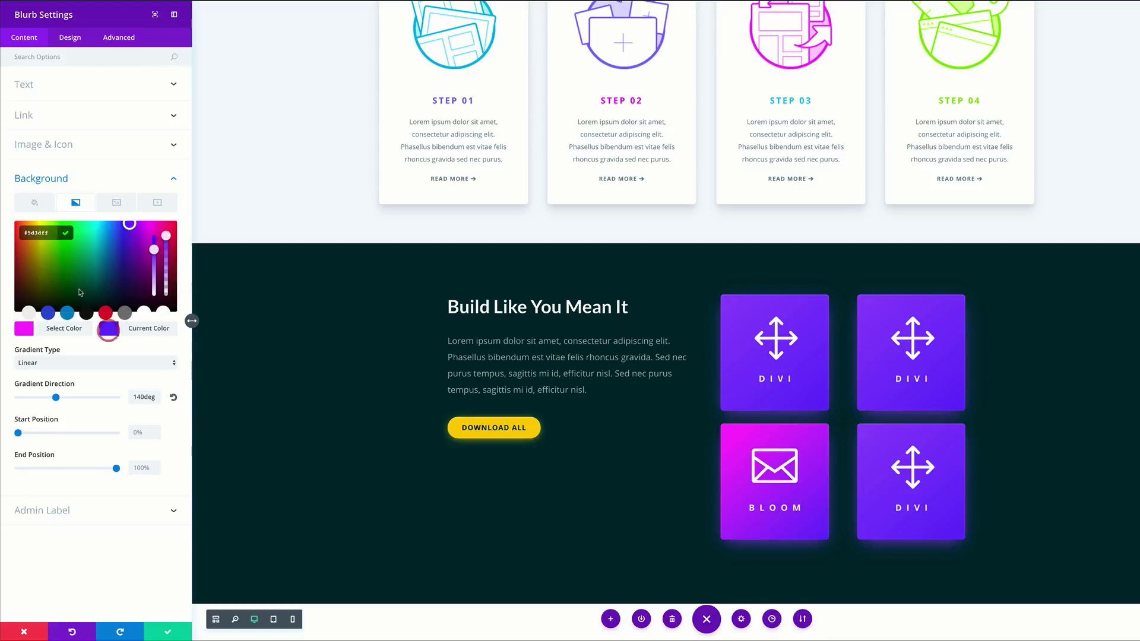
Set the BLOOM blurb's animation direction to Down
{"action": "left_click", "coordinate": [70, 38]}
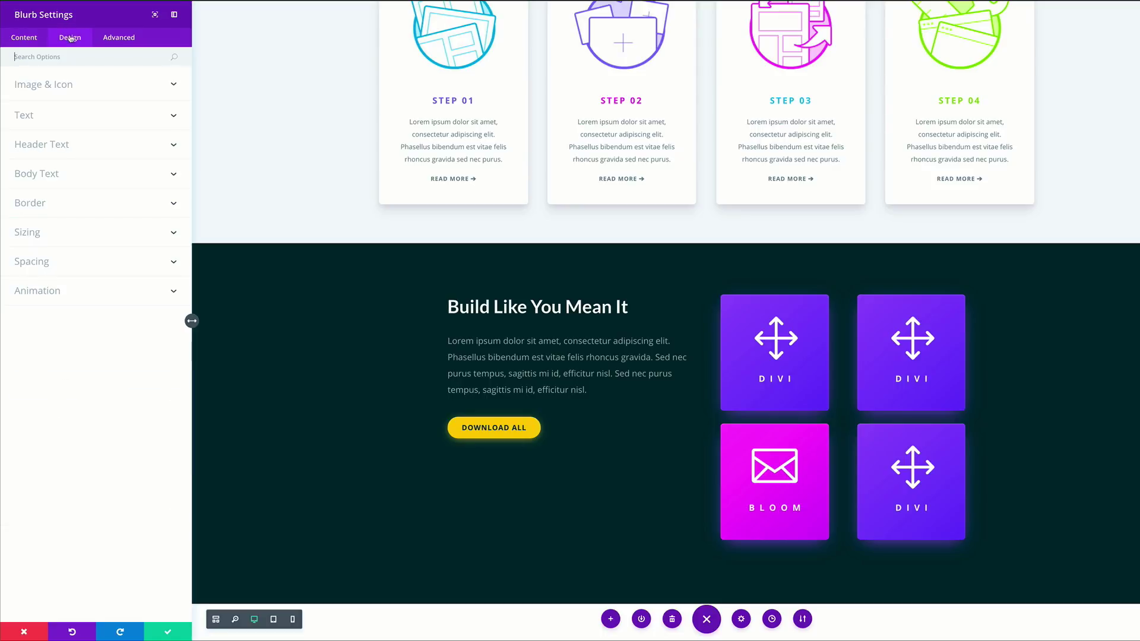
{"action": "left_click", "coordinate": [52, 292]}
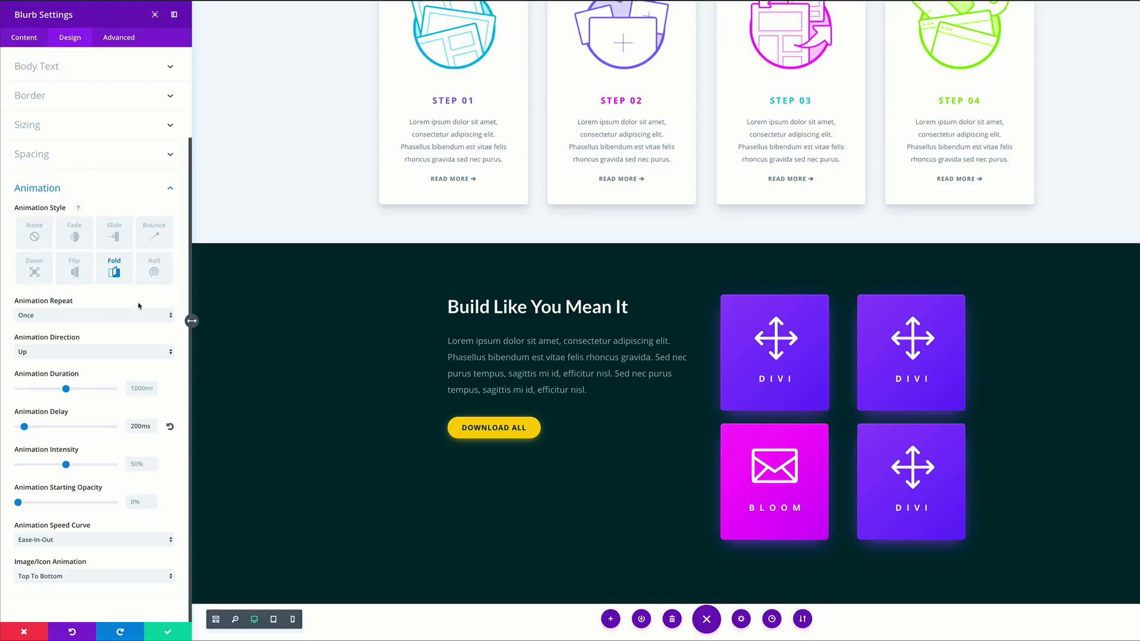
{"action": "left_click", "coordinate": [69, 350]}
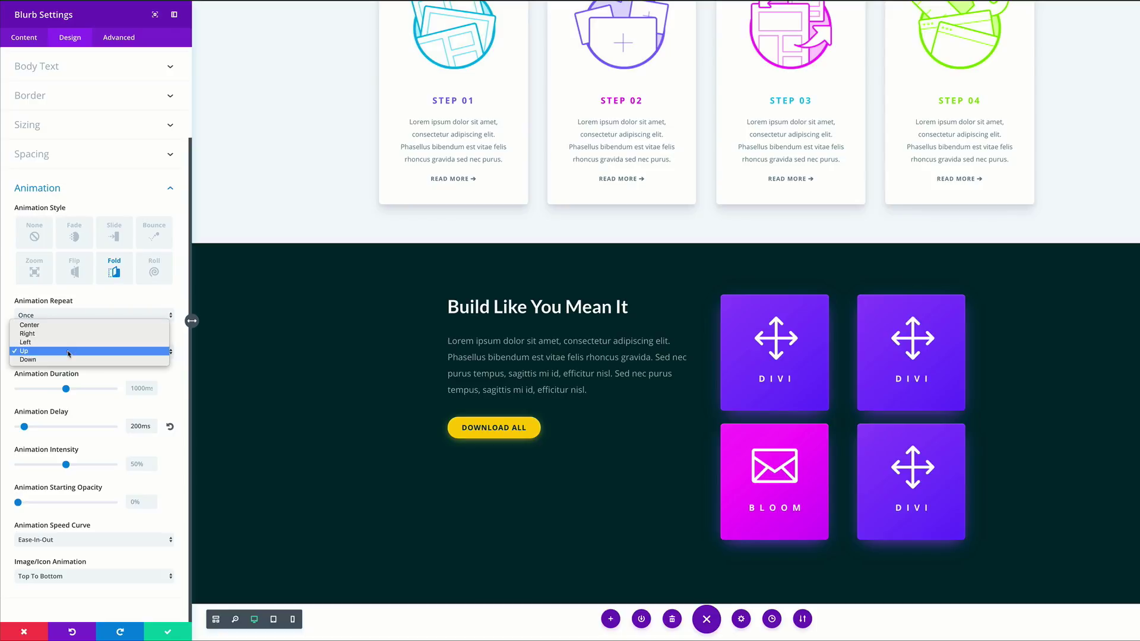
{"action": "left_click", "coordinate": [67, 360]}
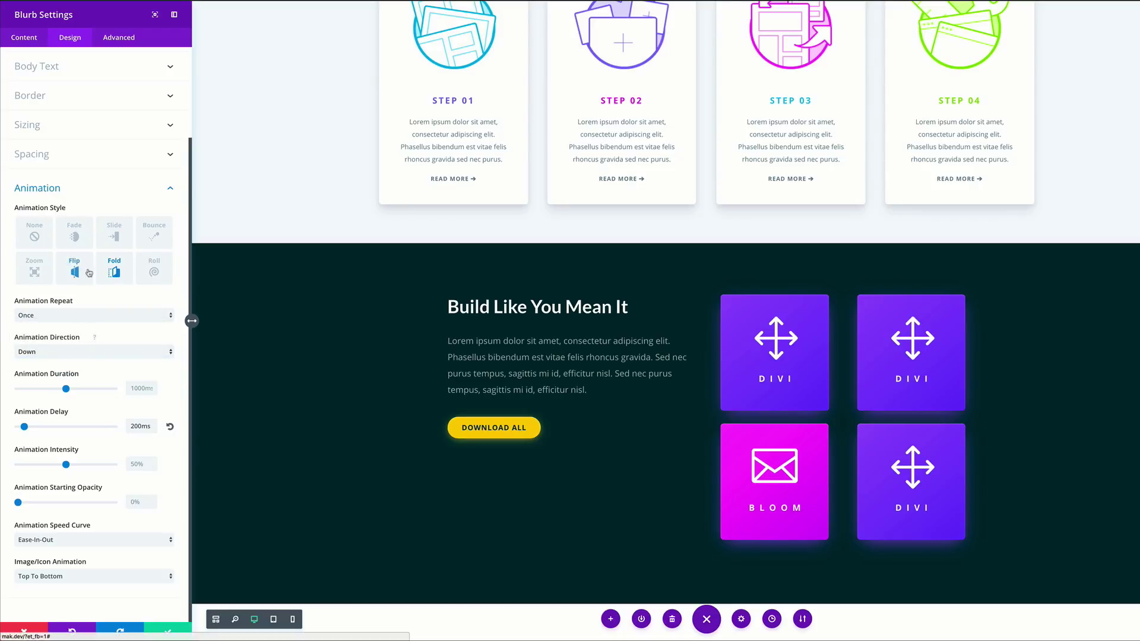
Replace the Main Element CSS with a pink #ff56f9 shadow and save the blurb
{"action": "left_click", "coordinate": [128, 41]}
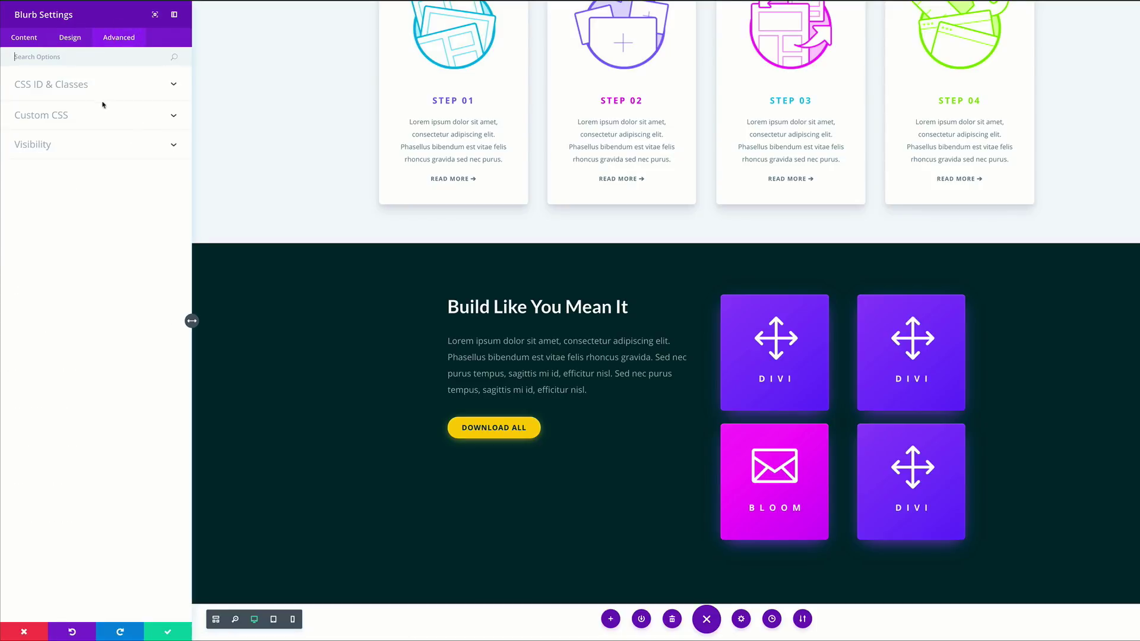
{"action": "left_click", "coordinate": [68, 117]}
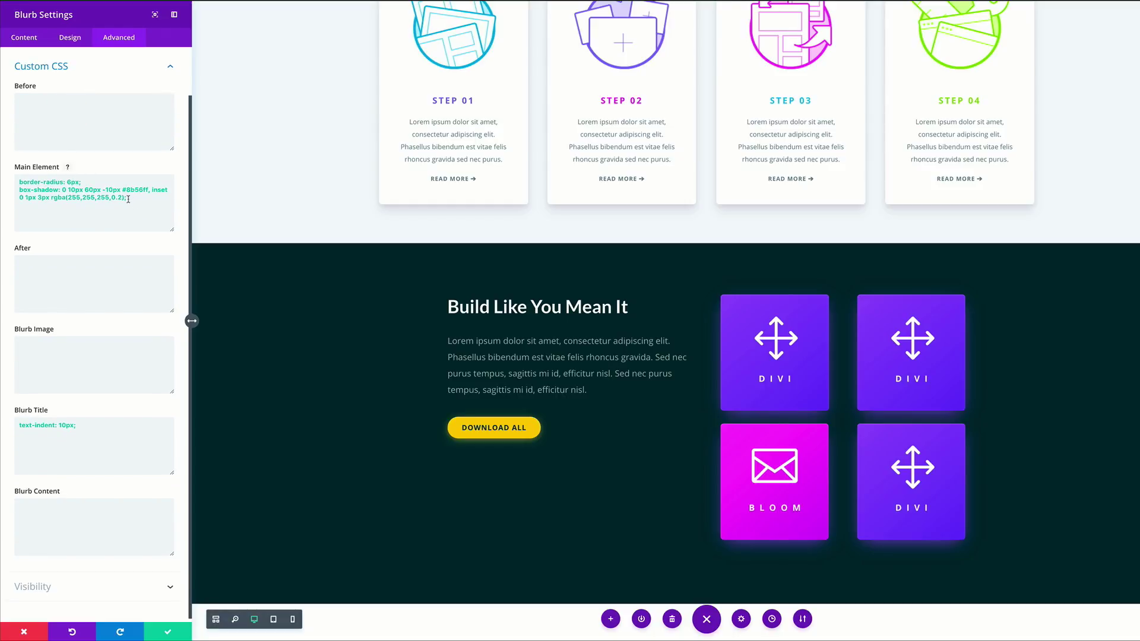
{"action": "left_click_drag", "start_coordinate": [131, 200], "coordinate": [17, 183]}
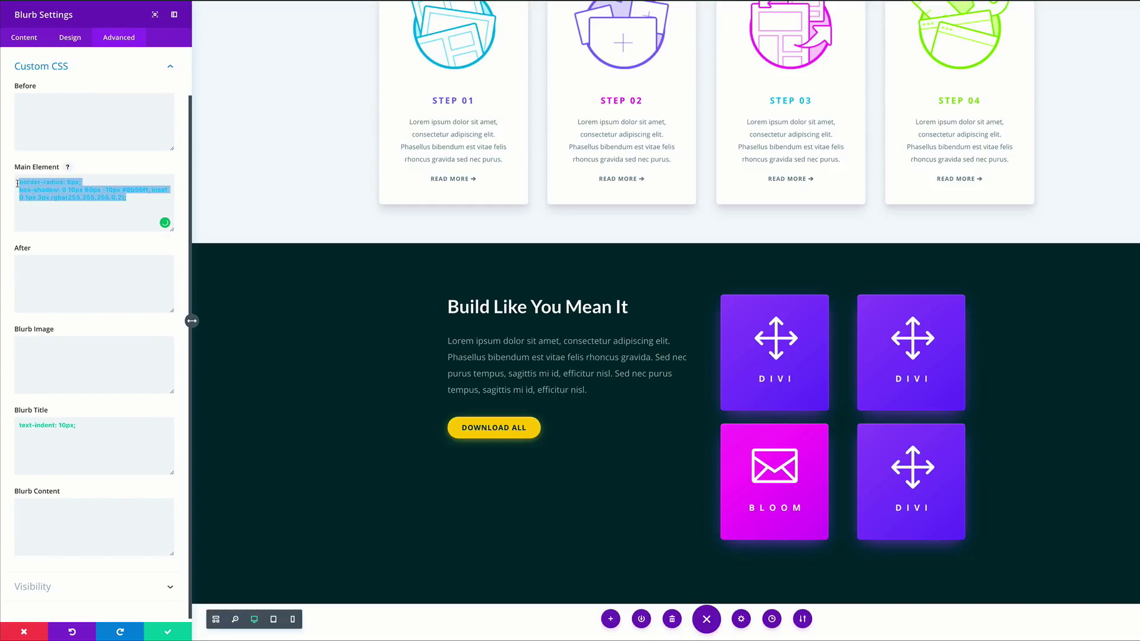
{"action": "type", "text": "border-radius: 6px; box-shadow: 0 10px 60px -10px #ff56f9, inset 0 1px 3px rgba(255,255,255,0.2);"}
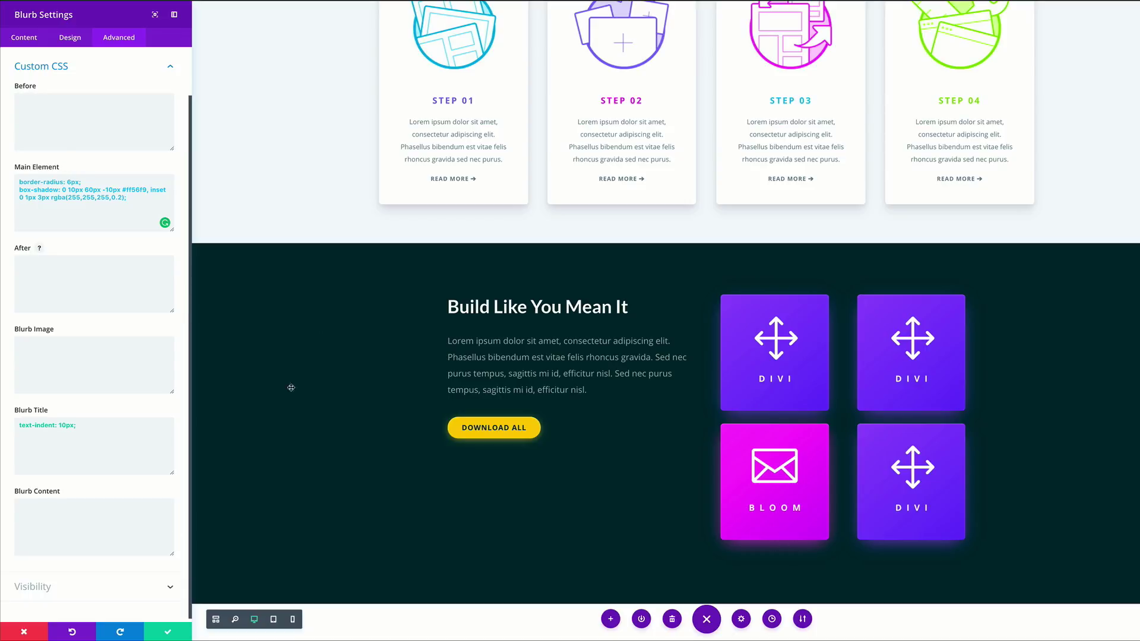
{"action": "left_click", "coordinate": [169, 633]}
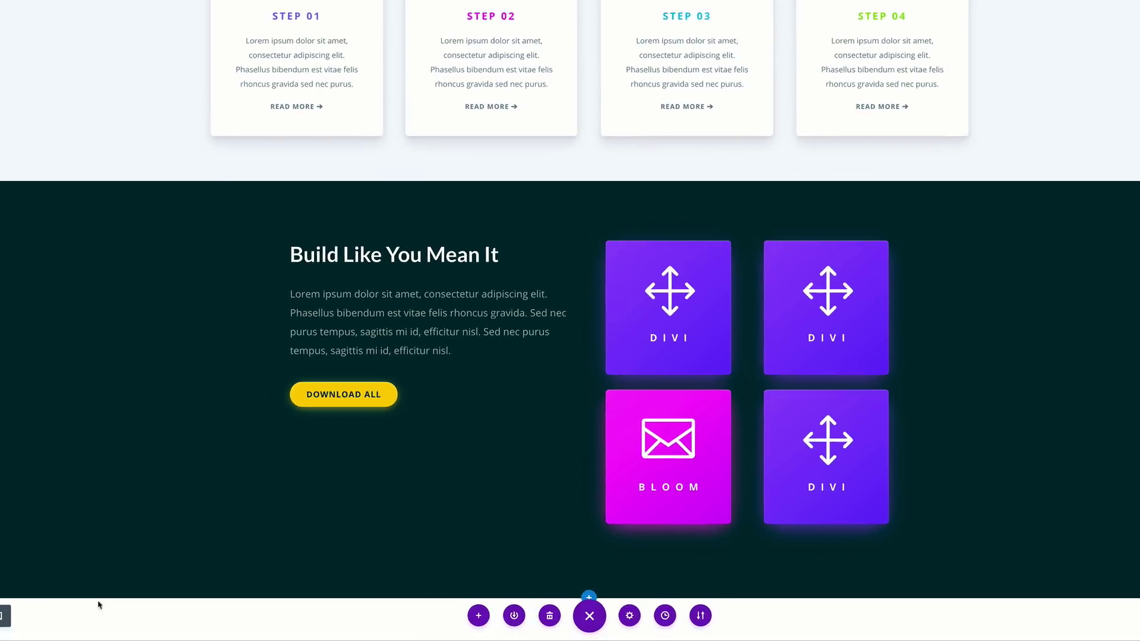
Retitle the top-right blurb EXTRA and give it a document icon
{"action": "mouse_move", "coordinate": [822, 285]}
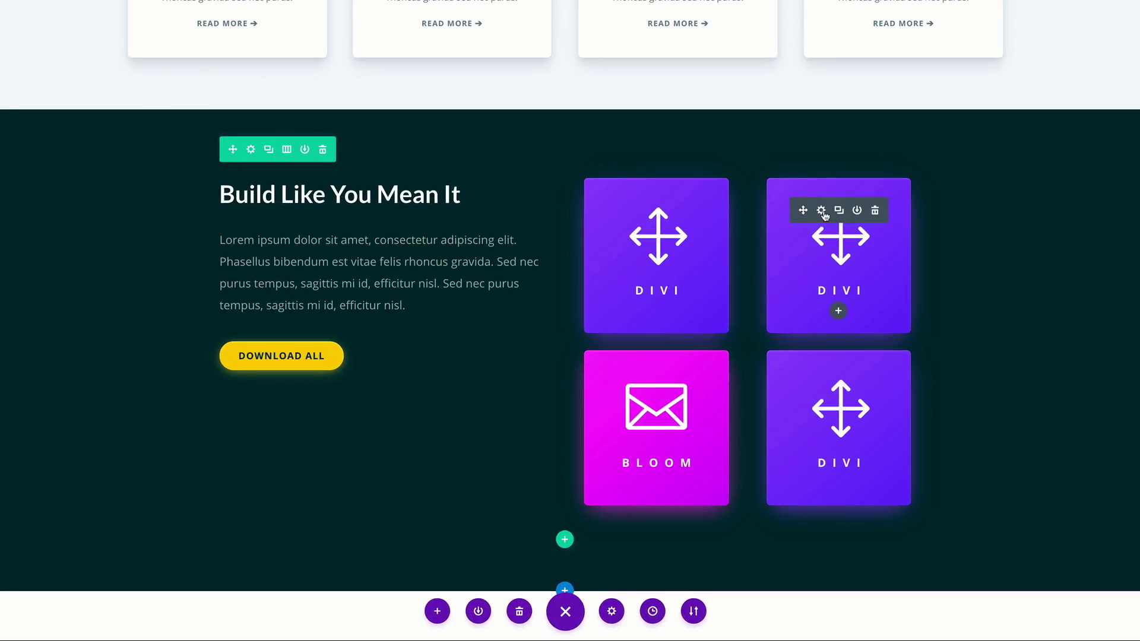
{"action": "left_click", "coordinate": [822, 211]}
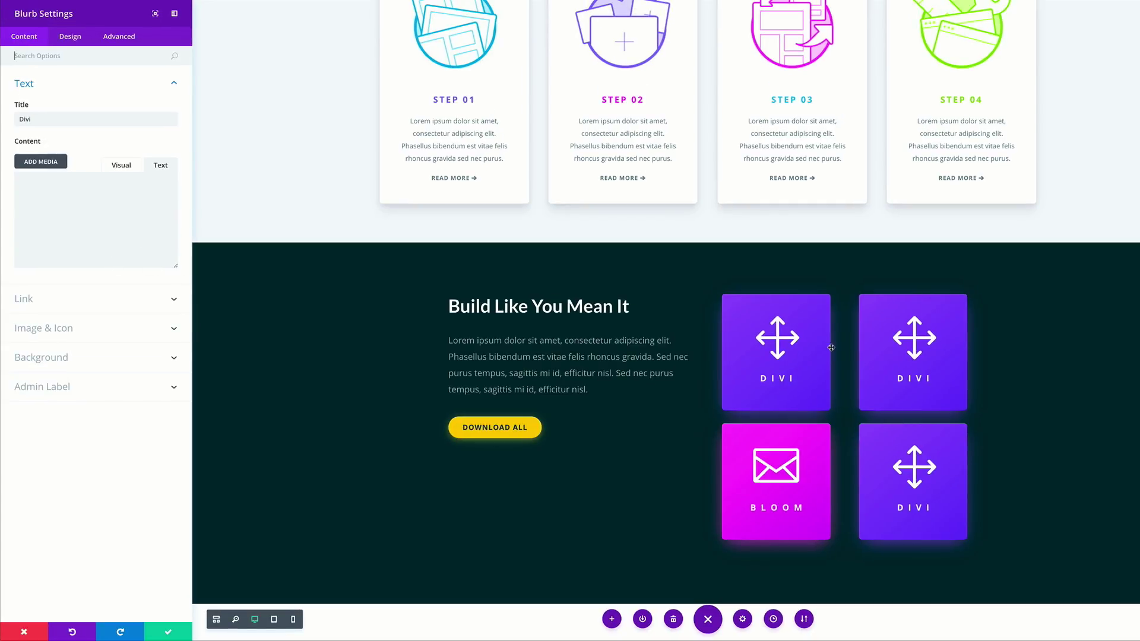
{"action": "left_click_drag", "start_coordinate": [899, 380], "coordinate": [936, 378]}
{"action": "type", "text": "Extra"}
{"action": "left_click", "coordinate": [65, 329]}
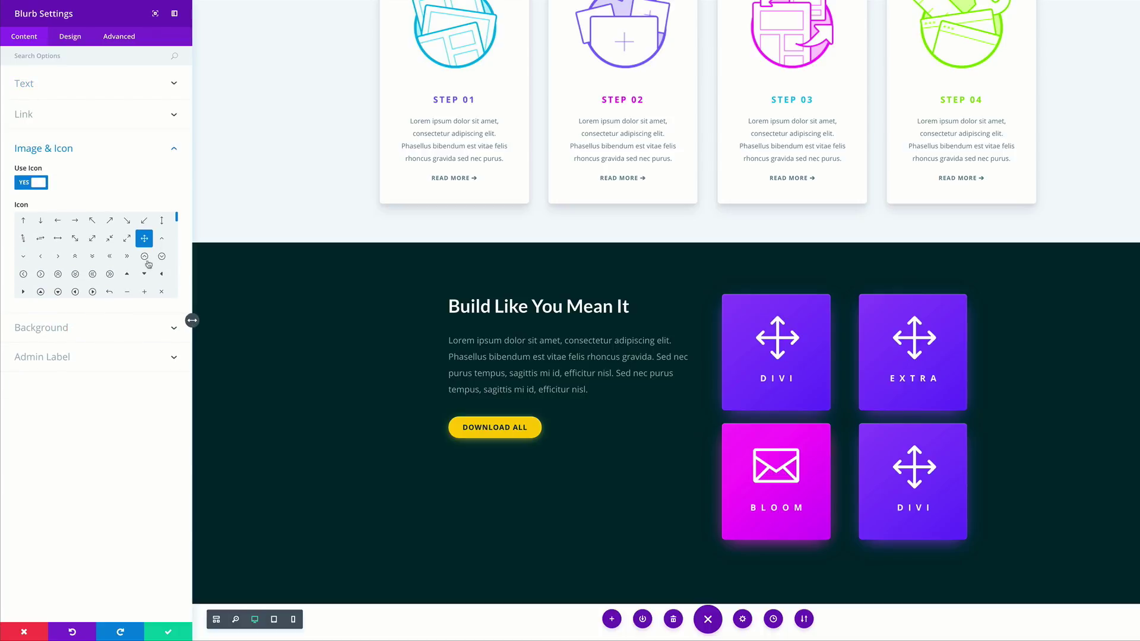
{"action": "left_click_drag", "start_coordinate": [177, 220], "coordinate": [176, 230]}
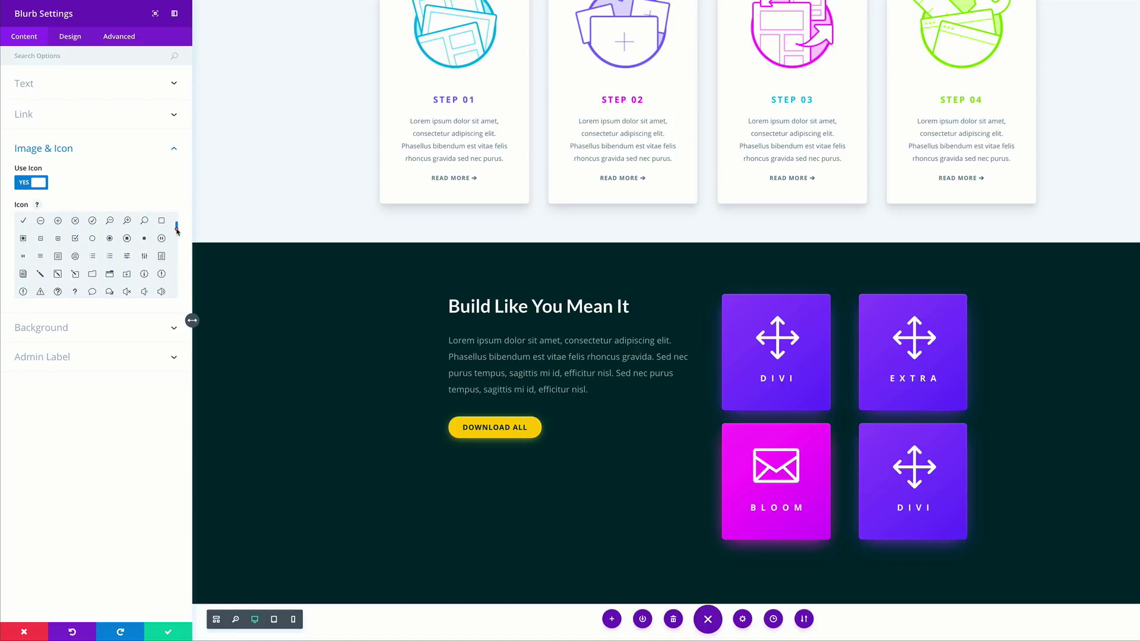
{"action": "left_click", "coordinate": [23, 274]}
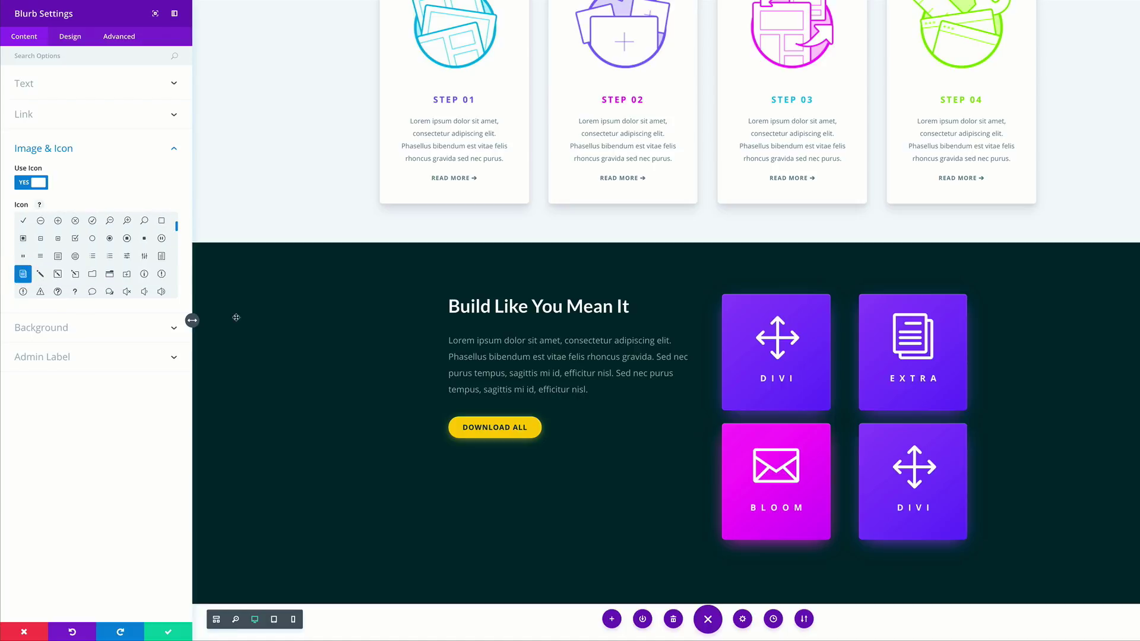
Set the blurb's gradient colours to cyan #56ffda and #38d5ea
{"action": "left_click", "coordinate": [66, 337]}
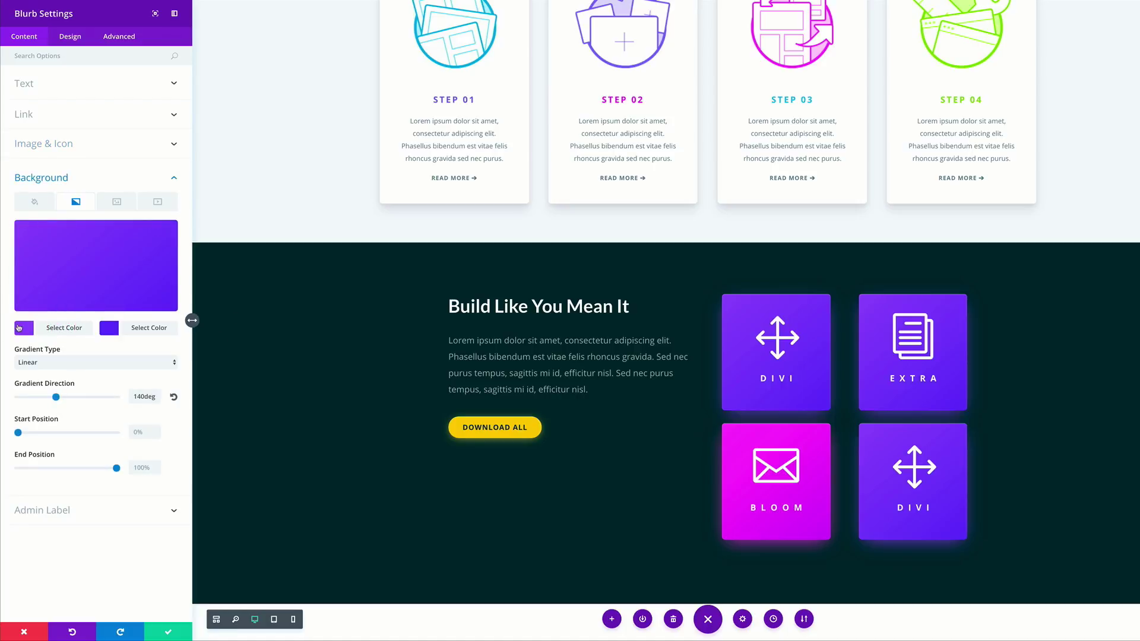
{"action": "left_click", "coordinate": [23, 329]}
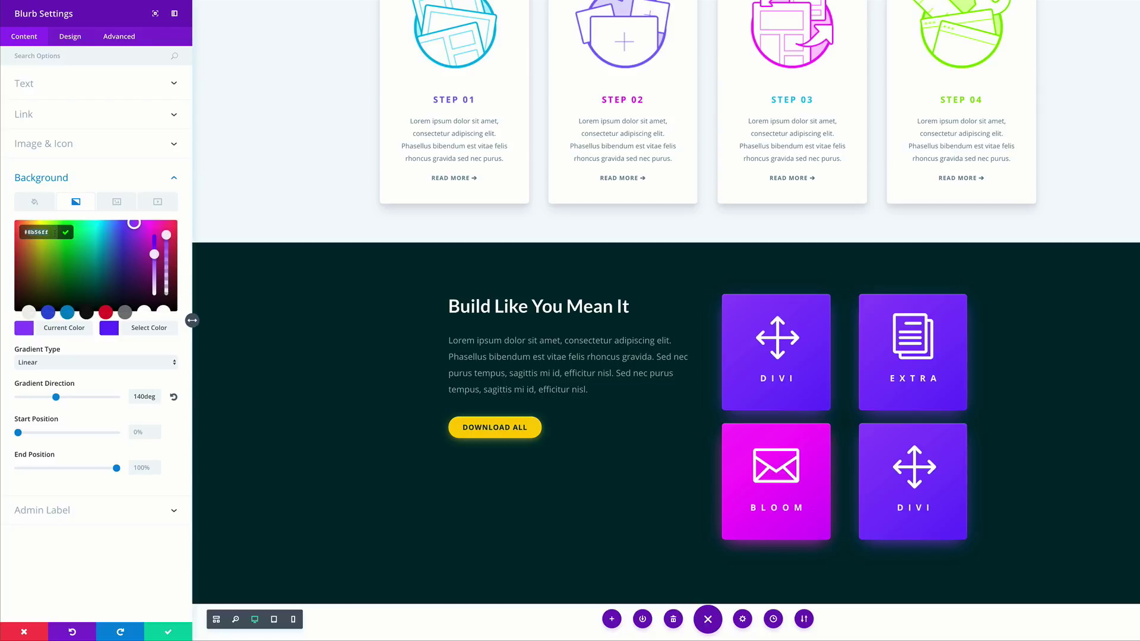
{"action": "type", "text": "#56ffda"}
{"action": "left_click", "coordinate": [113, 327]}
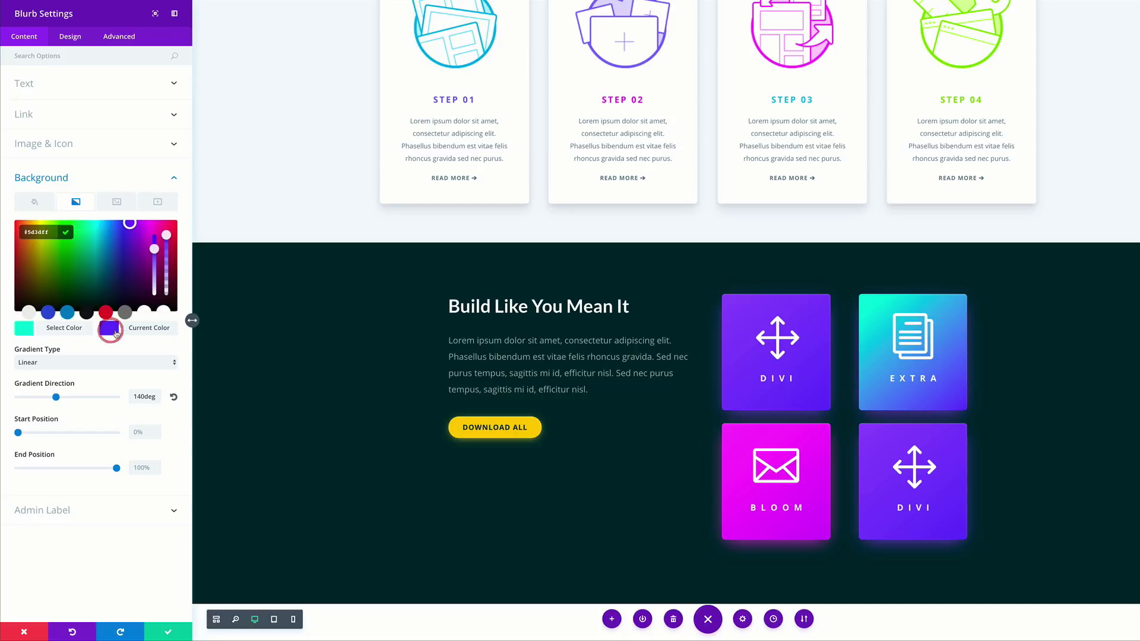
{"action": "left_click", "coordinate": [54, 231]}
{"action": "type", "text": "#38d5ea"}
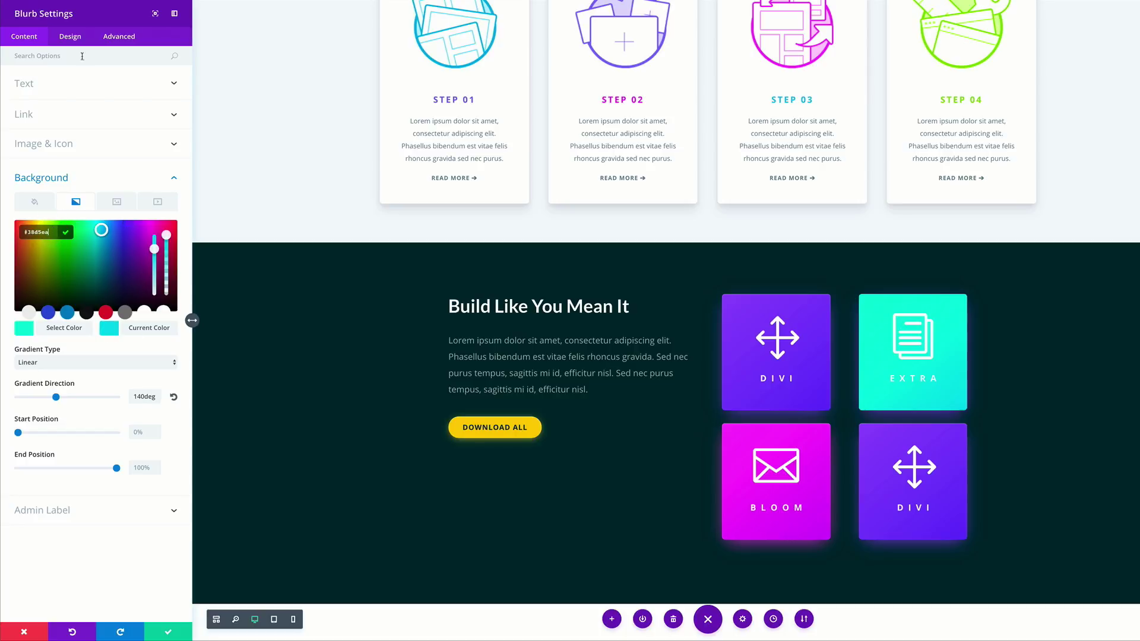
Set the EXTRA blurb's animation direction to Up
{"action": "left_click", "coordinate": [74, 38]}
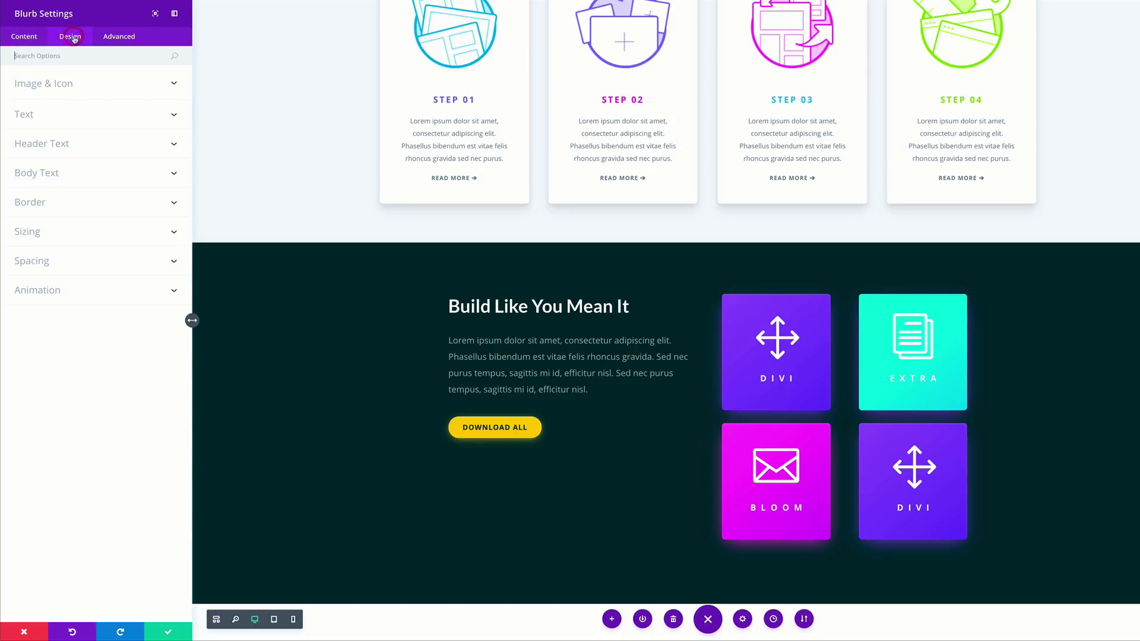
{"action": "left_click", "coordinate": [48, 292]}
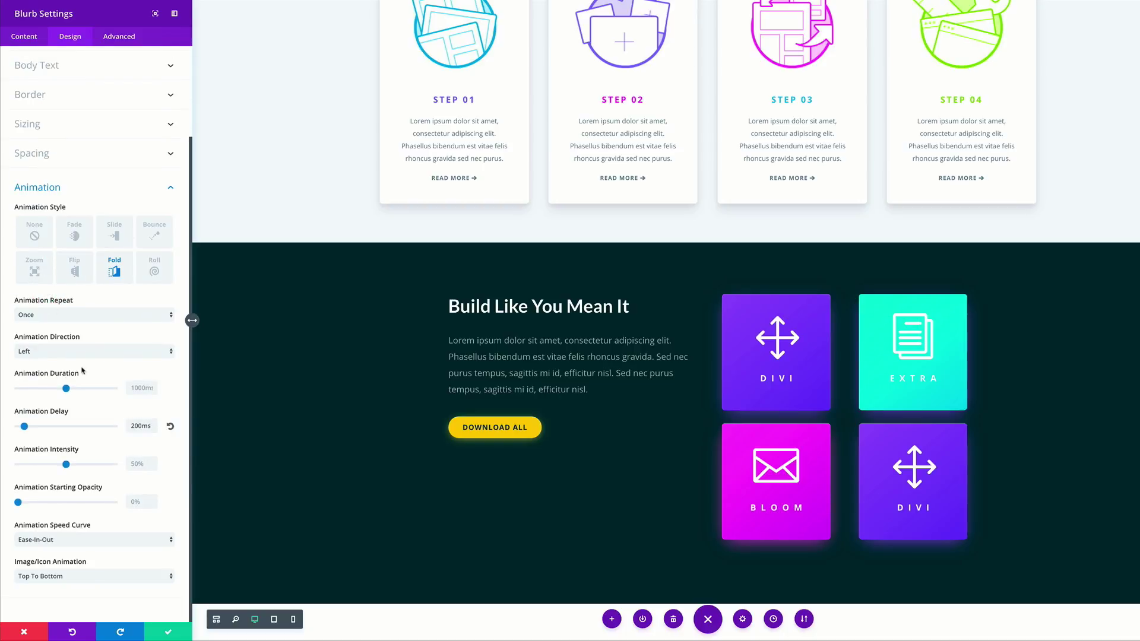
{"action": "left_click", "coordinate": [50, 352]}
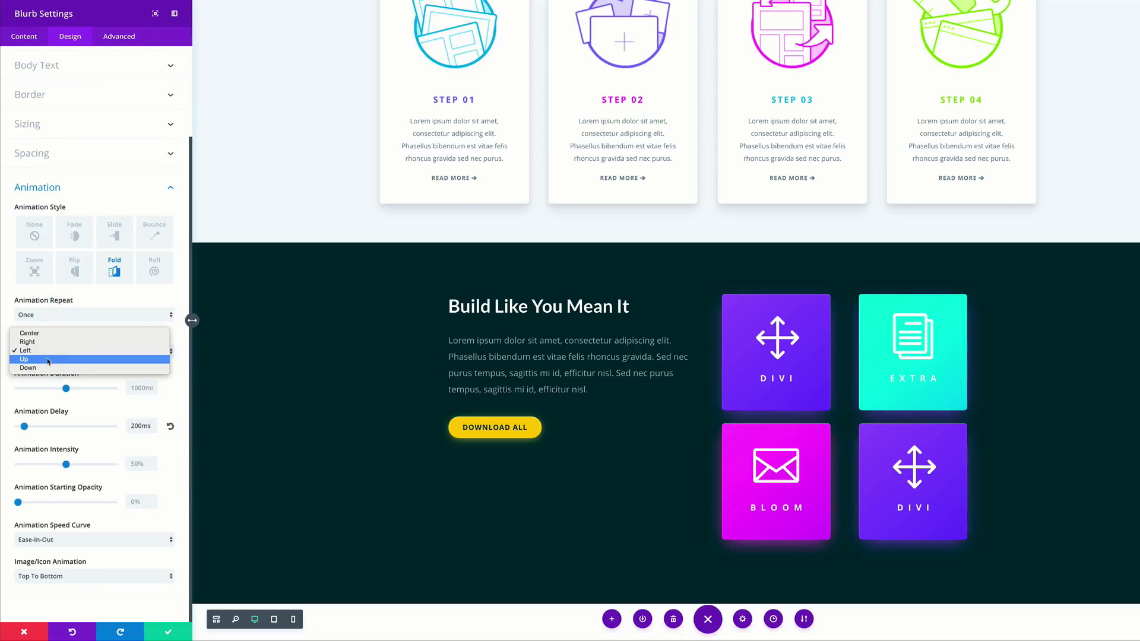
{"action": "left_click", "coordinate": [48, 360]}
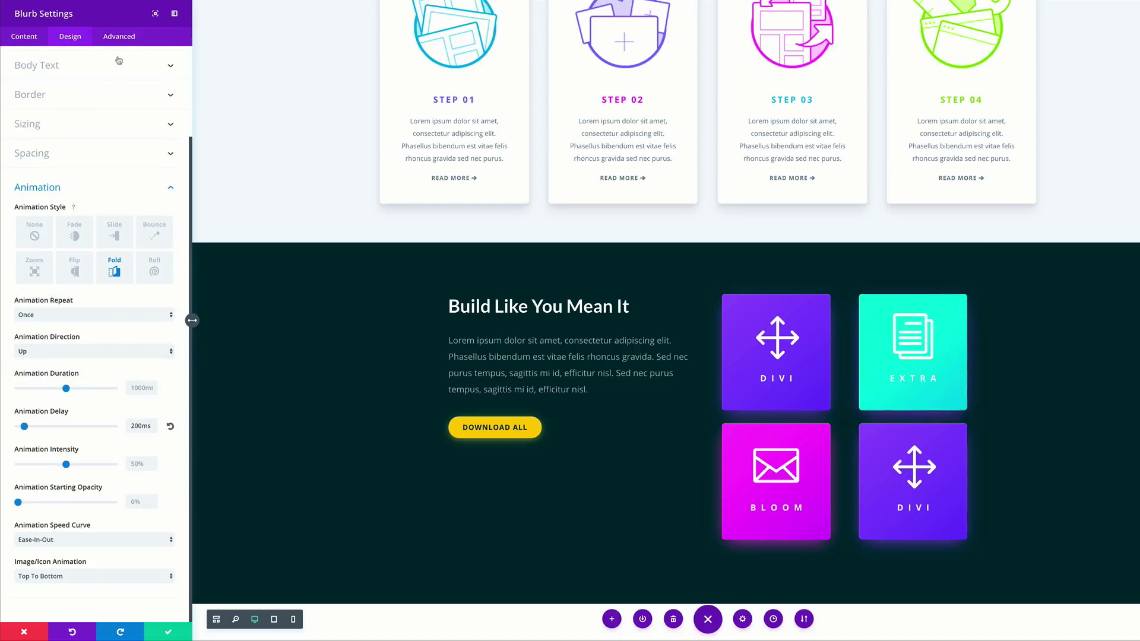
Replace the Main Element CSS with a teal glow shadow and save the blurb
{"action": "left_click", "coordinate": [121, 37]}
{"action": "left_click", "coordinate": [64, 115]}
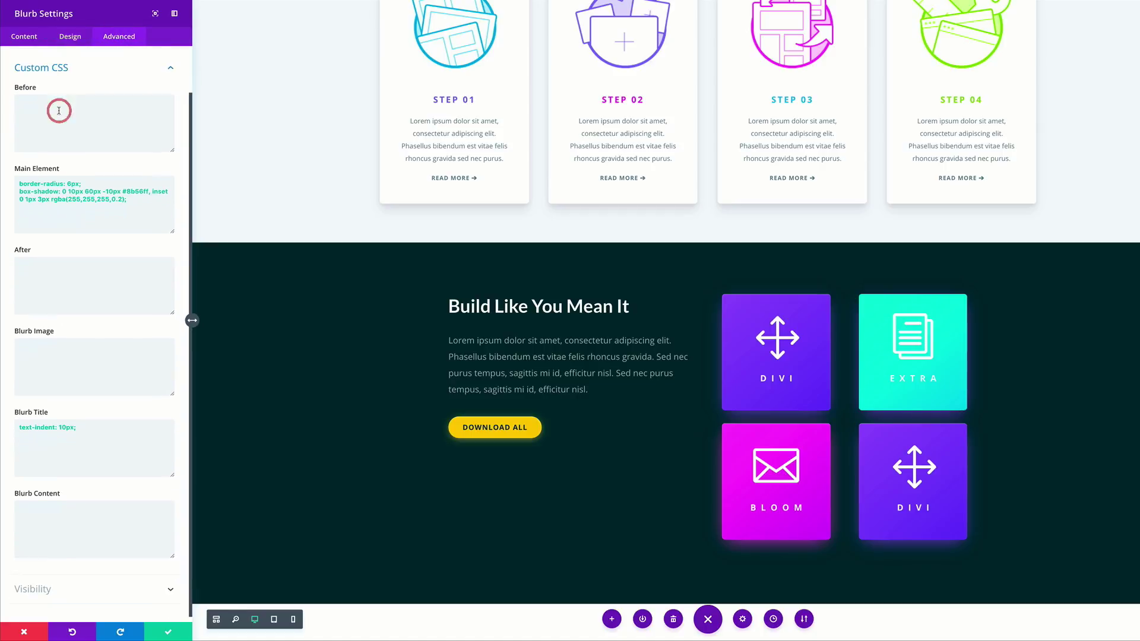
{"action": "left_click_drag", "start_coordinate": [130, 200], "coordinate": [17, 181]}
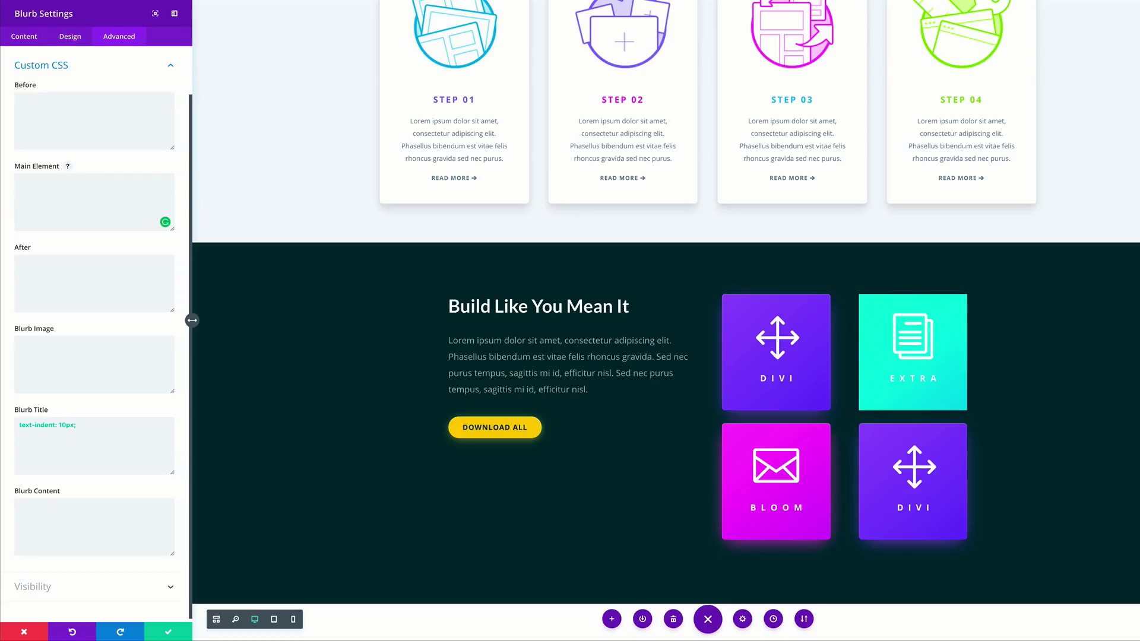
{"action": "type", "text": "border-radius: 6px; box-shadow: 0 10px 60px -10px #56ffda, inset 0 1px 3px rgba(255,255,255,0.2);"}
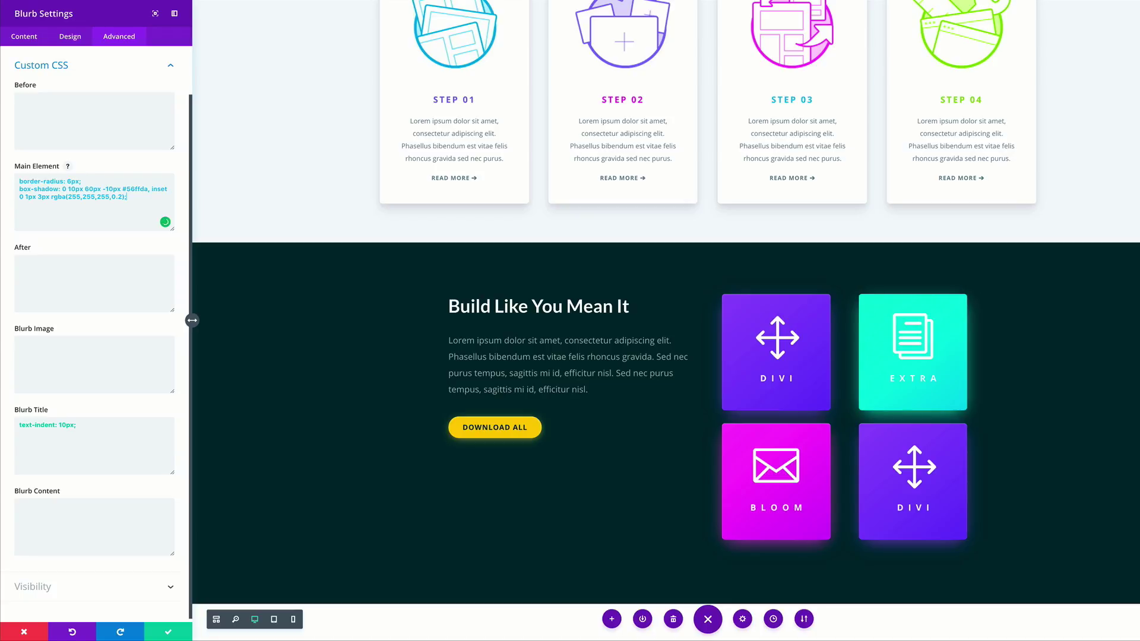
{"action": "left_click", "coordinate": [168, 631]}
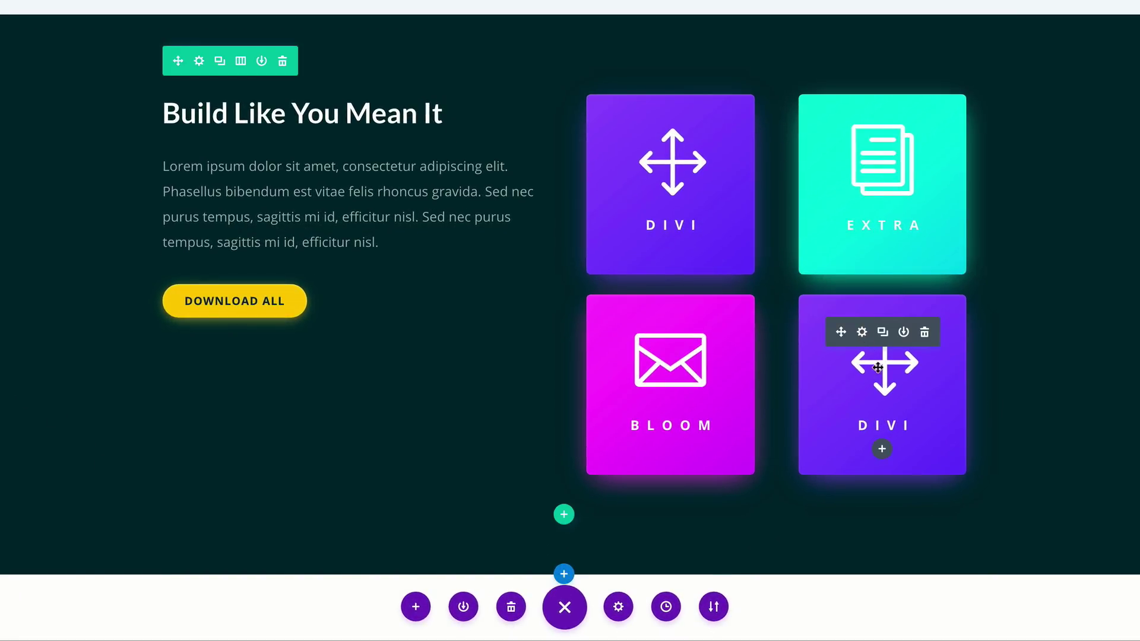
Retitle the bottom-right blurb Monarch and give it a speech-bubble icon
{"action": "left_click", "coordinate": [862, 334]}
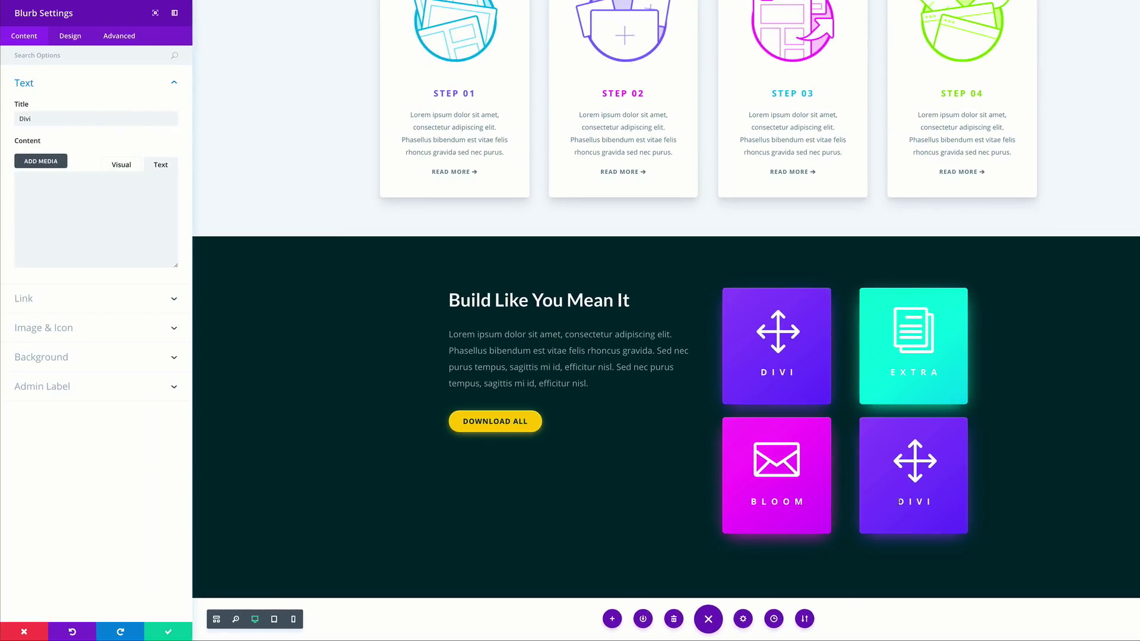
{"action": "left_click_drag", "start_coordinate": [898, 501], "coordinate": [936, 501]}
{"action": "type", "text": "Monarch"}
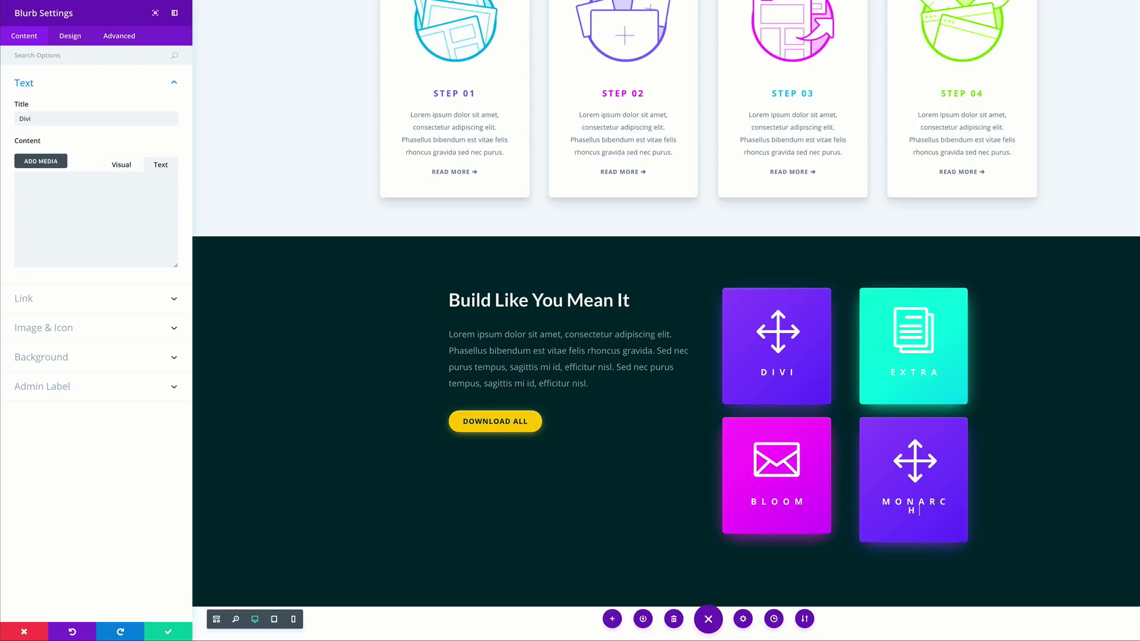
{"action": "left_click", "coordinate": [68, 328]}
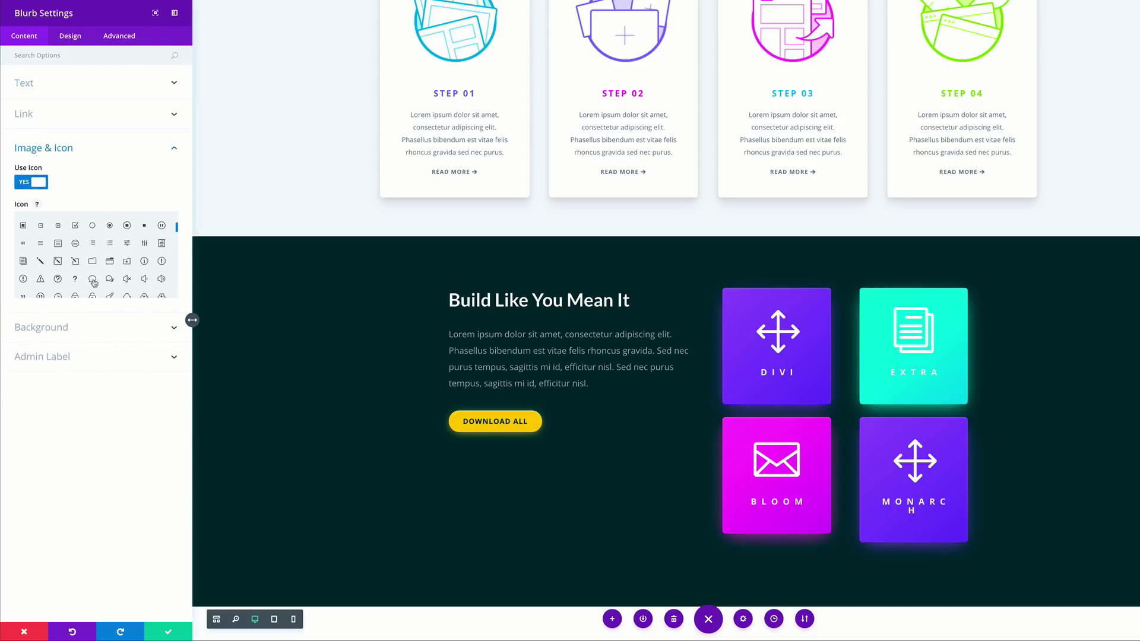
{"action": "left_click", "coordinate": [92, 280]}
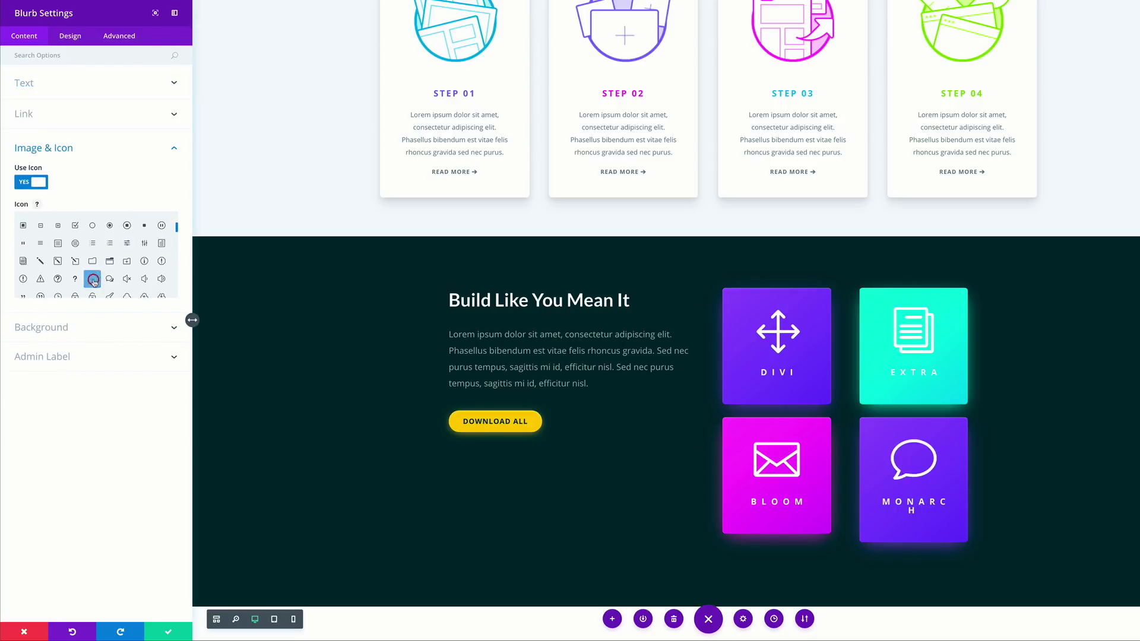
Set the card's gradient to orange and #ff5656
{"action": "left_click", "coordinate": [49, 333]}
{"action": "left_click", "coordinate": [25, 329]}
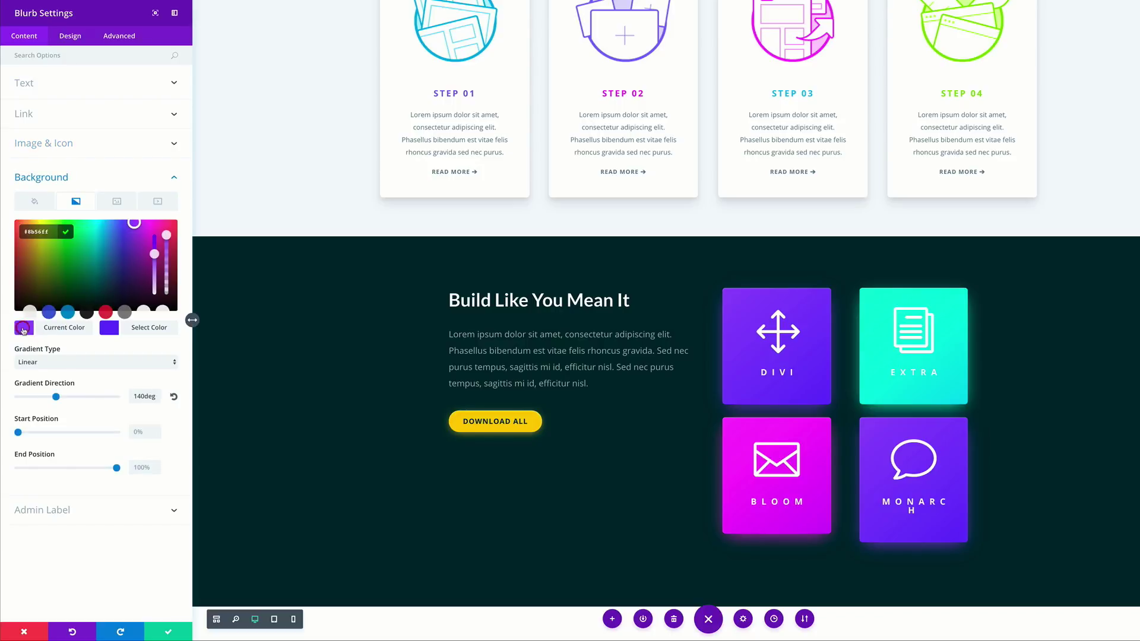
{"action": "key", "text": "ctrl+v"}
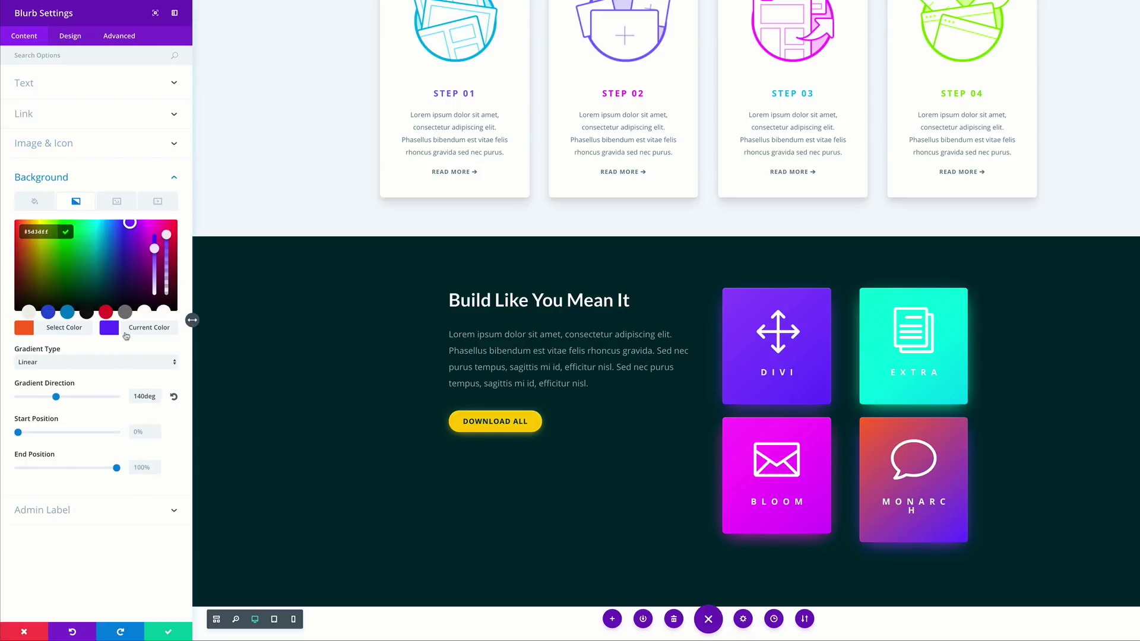
{"action": "left_click", "coordinate": [110, 332]}
{"action": "left_click", "coordinate": [110, 330]}
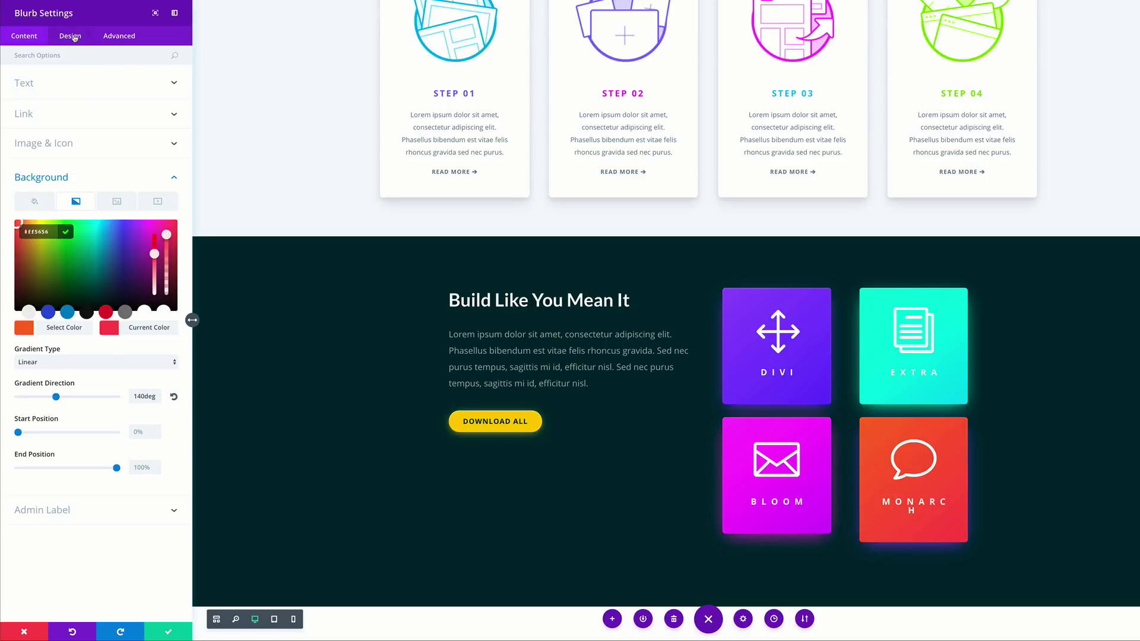
Set the card's animation direction to Right
{"action": "left_click", "coordinate": [73, 37]}
{"action": "left_click", "coordinate": [51, 287]}
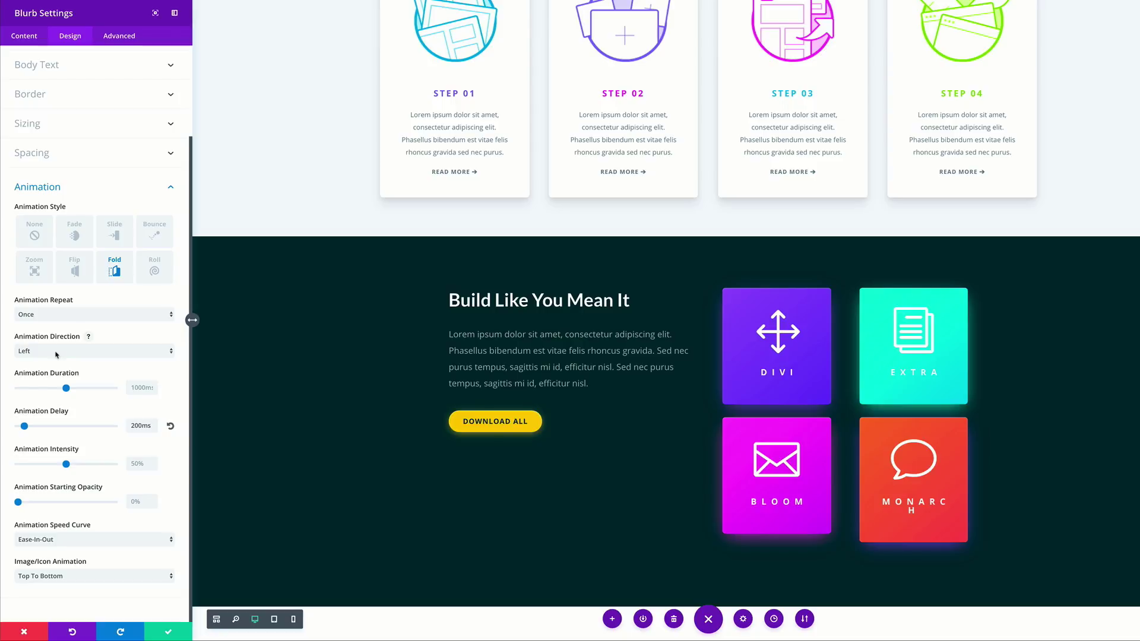
{"action": "left_click", "coordinate": [57, 353]}
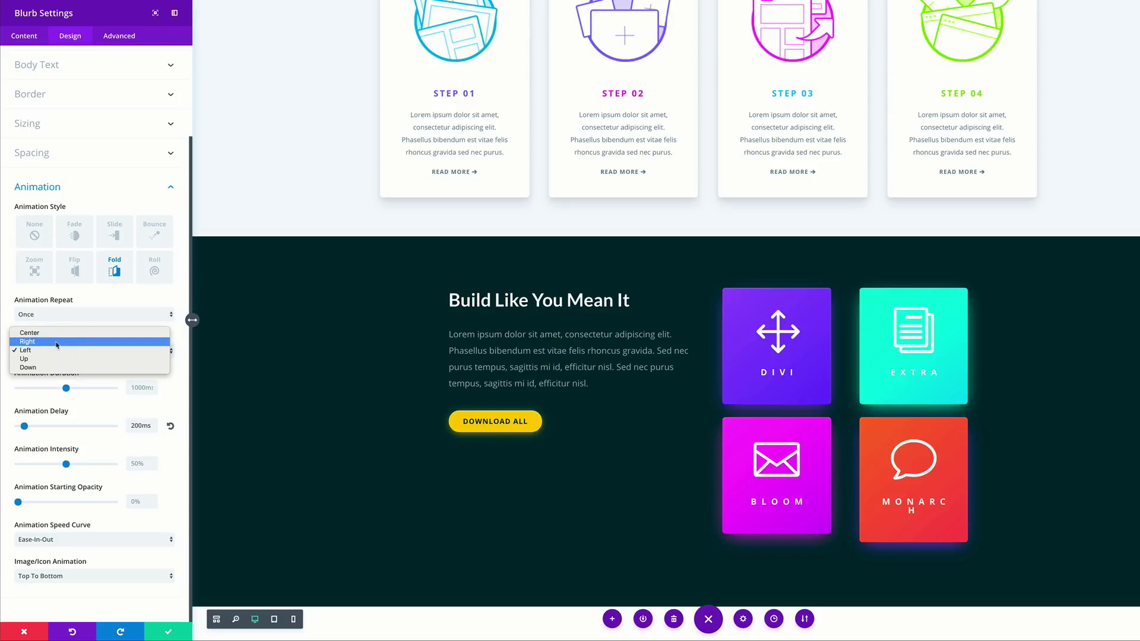
{"action": "left_click", "coordinate": [56, 342]}
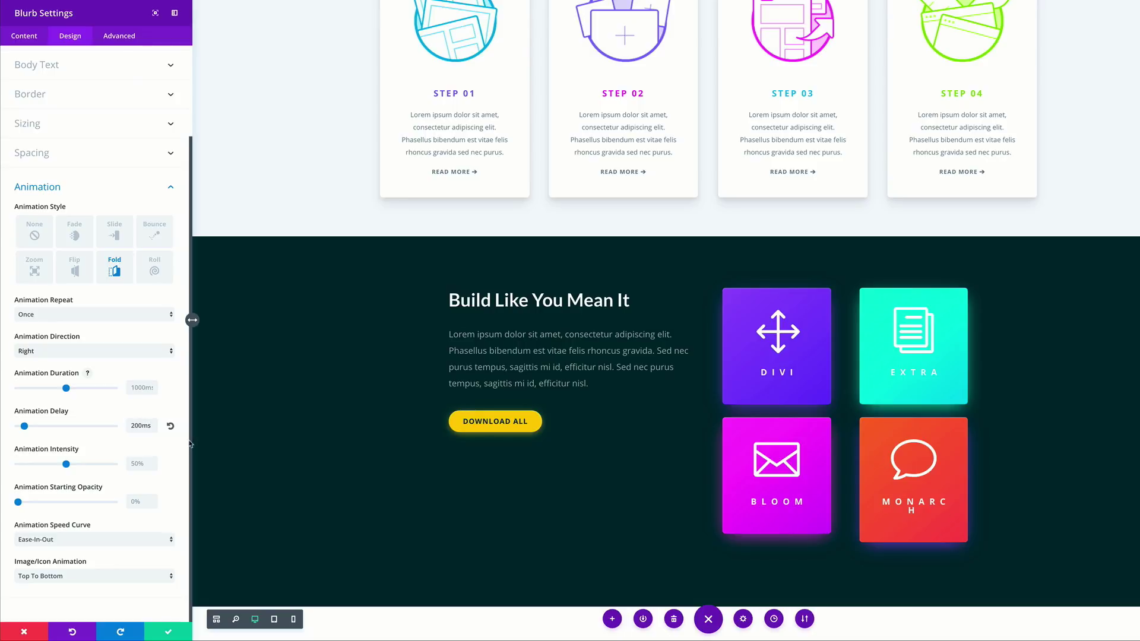
Replace the Main Element CSS with an orange glow and save the Monarch blurb
{"action": "left_click", "coordinate": [125, 38]}
{"action": "left_click", "coordinate": [64, 113]}
{"action": "left_click_drag", "start_coordinate": [134, 200], "coordinate": [21, 183]}
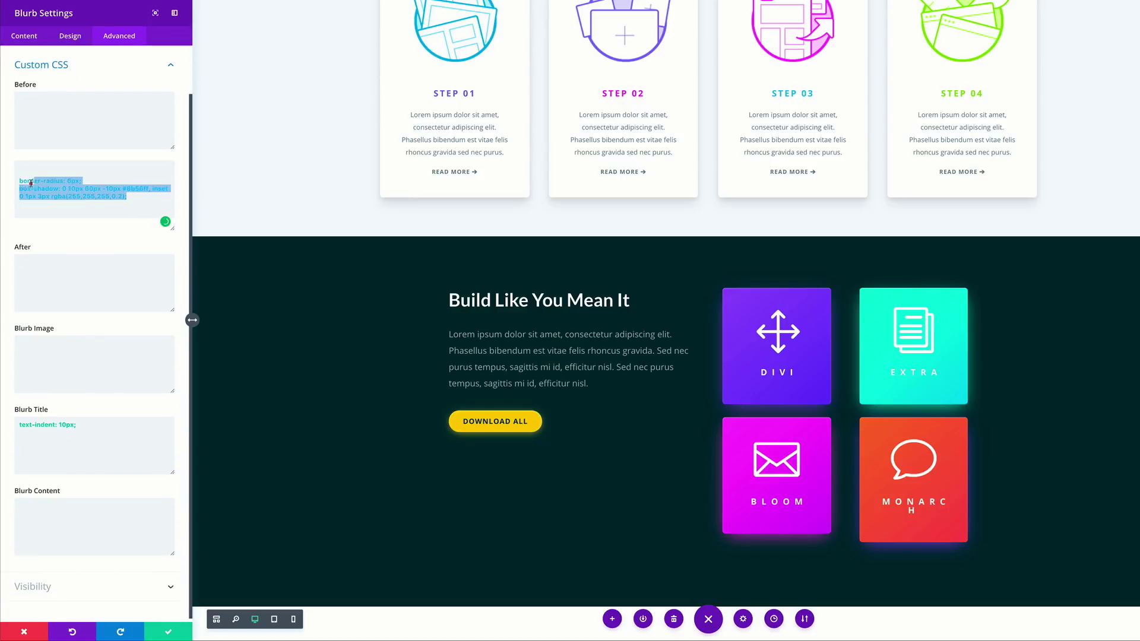
{"action": "key", "text": "BackSpace"}
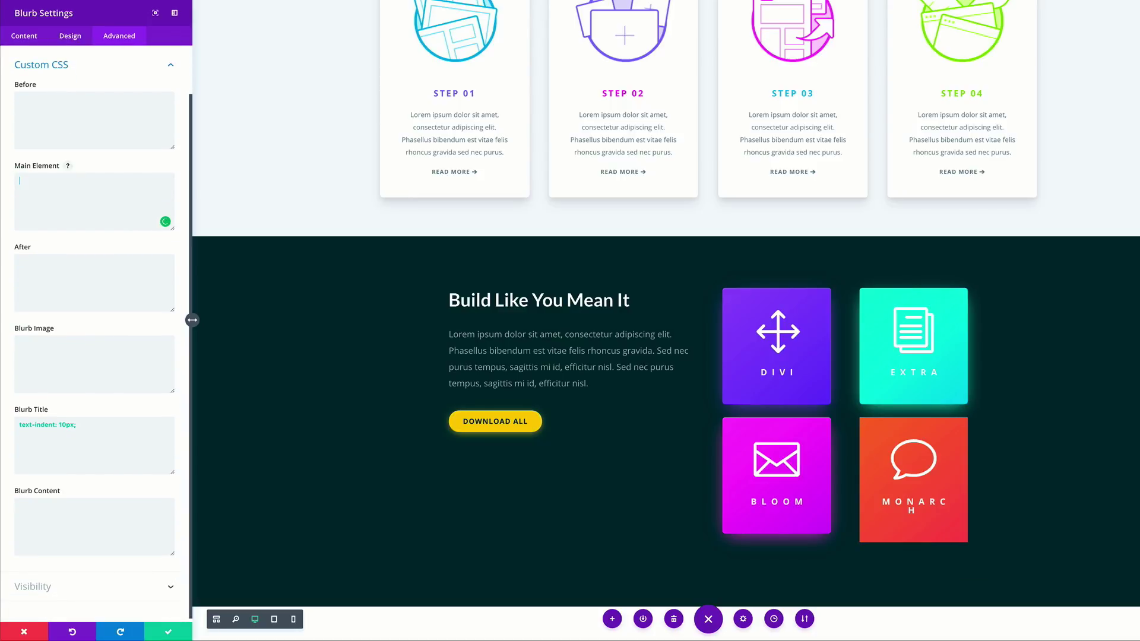
{"action": "type", "text": "border-radius: 6px; box-shadow: 0 10px 60px -10px #f2743a, inset 0 1px 3px rgba(255,255,255,0.2);"}
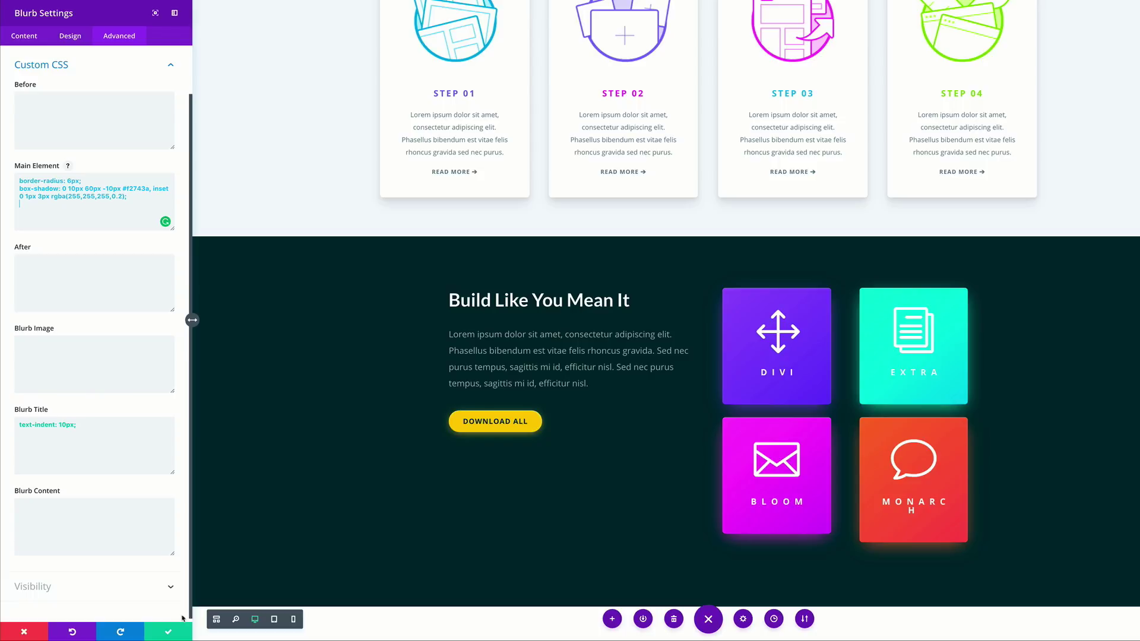
{"action": "left_click", "coordinate": [169, 633]}
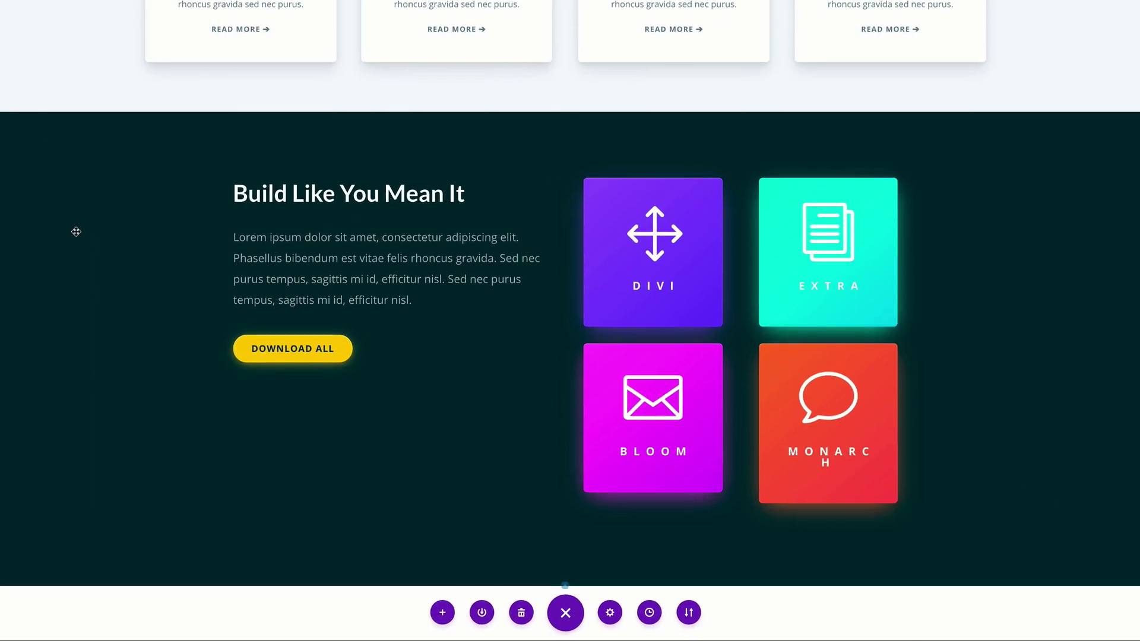
{"action": "mouse_move", "coordinate": [292, 180]}
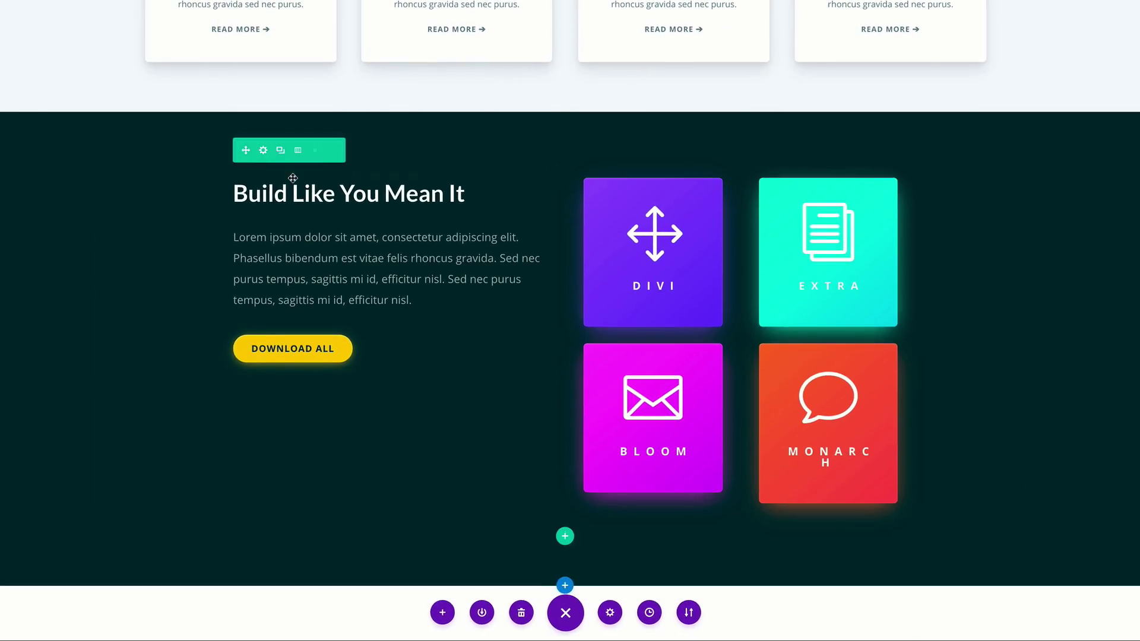
Give the Build Like You Mean It row a 1366px custom width and gutter width 2
{"action": "left_click", "coordinate": [262, 150]}
{"action": "left_click", "coordinate": [70, 38]}
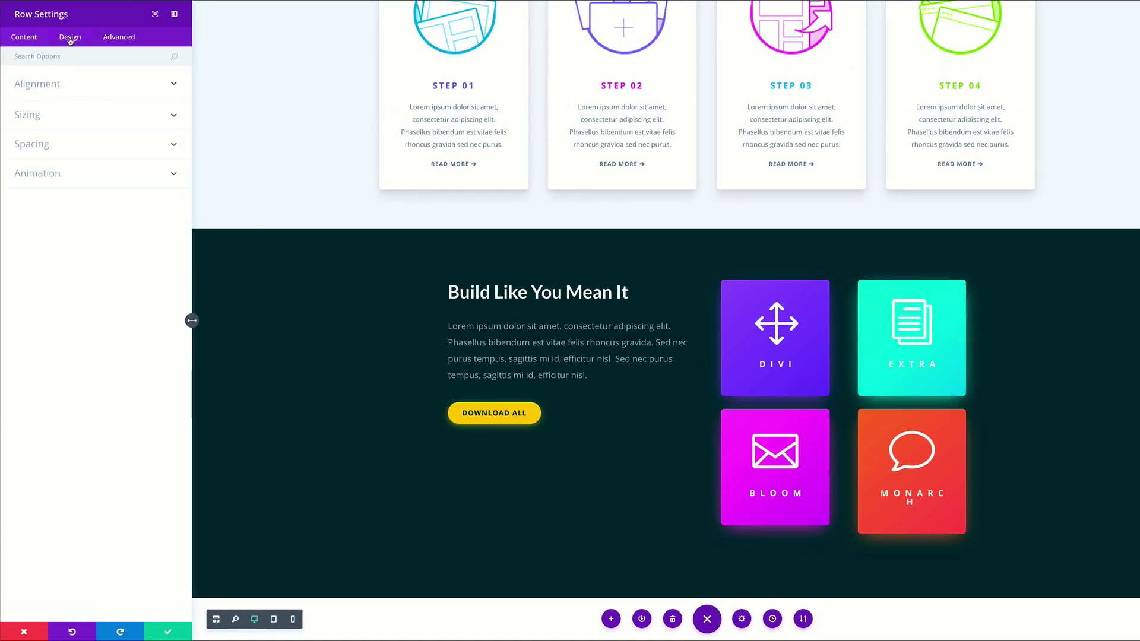
{"action": "left_click", "coordinate": [49, 116]}
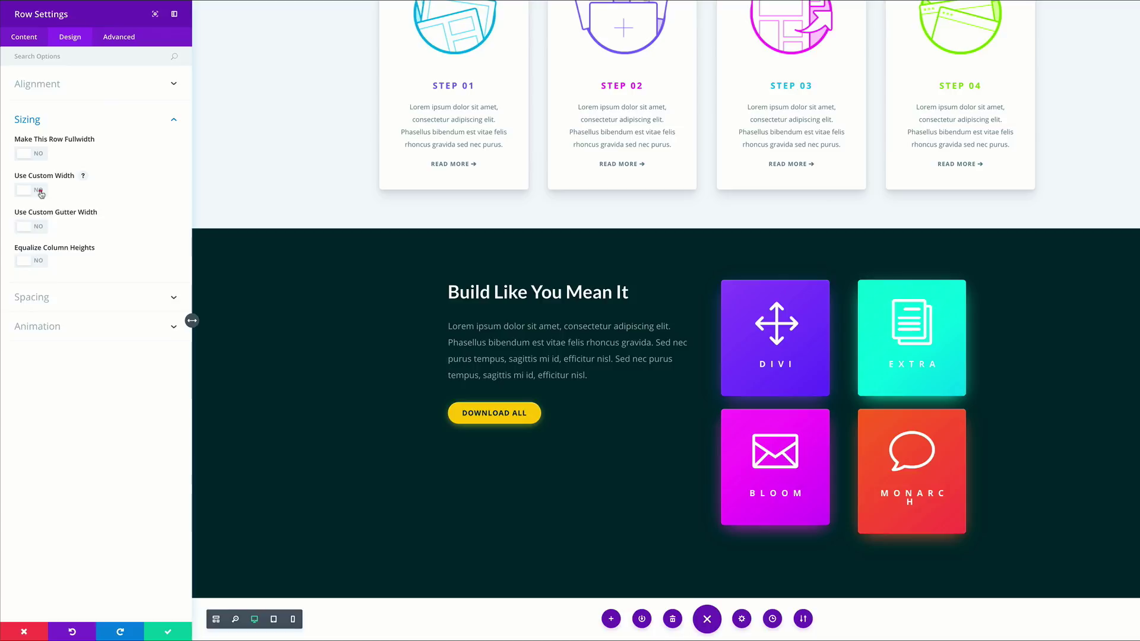
{"action": "left_click", "coordinate": [39, 190]}
{"action": "left_click", "coordinate": [136, 222]}
{"action": "key", "text": "ctrl+a"}
{"action": "type", "text": "1366px"}
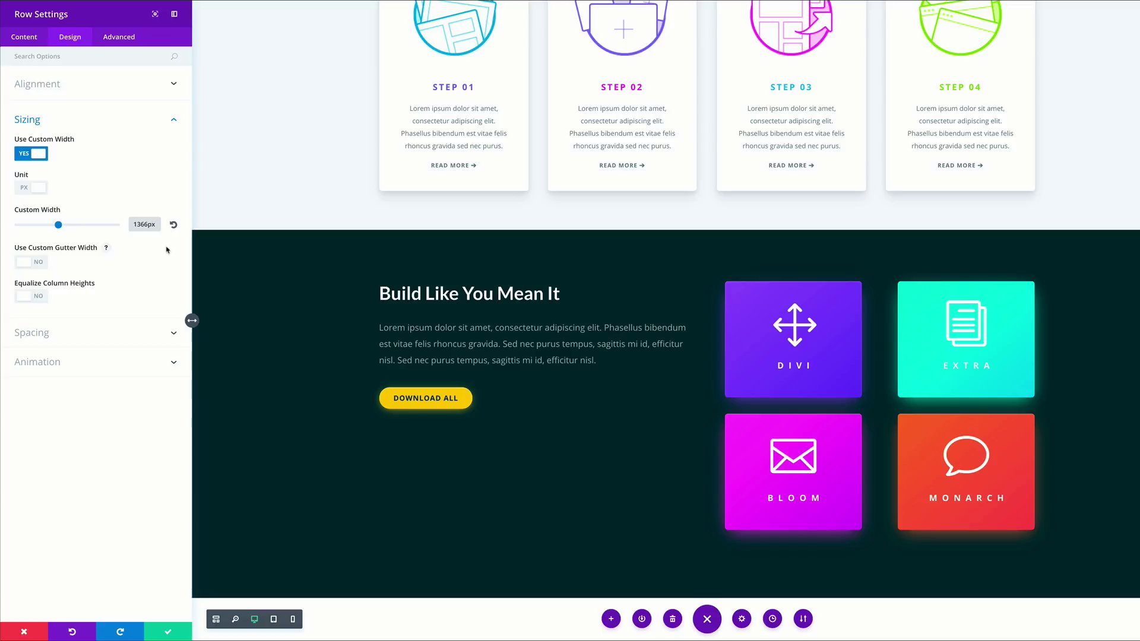
{"action": "left_click", "coordinate": [38, 263]}
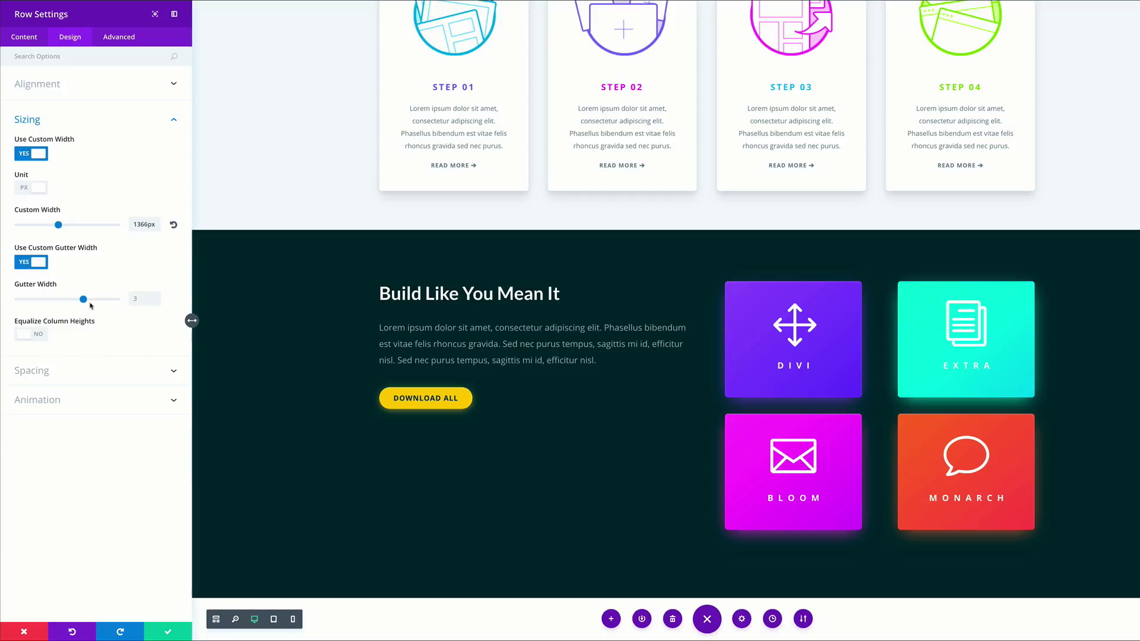
{"action": "left_click_drag", "start_coordinate": [75, 303], "coordinate": [61, 303]}
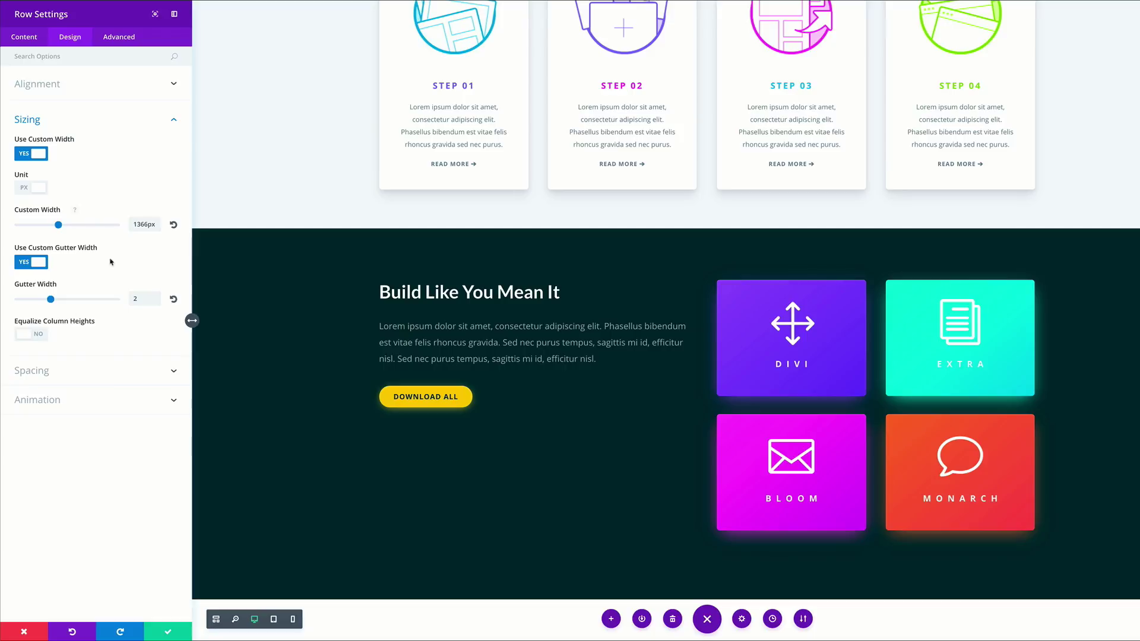
Set row padding to 80px top, 0 right, 160px bottom, 0 left, and column 1 top padding to 140px
{"action": "left_click", "coordinate": [39, 371]}
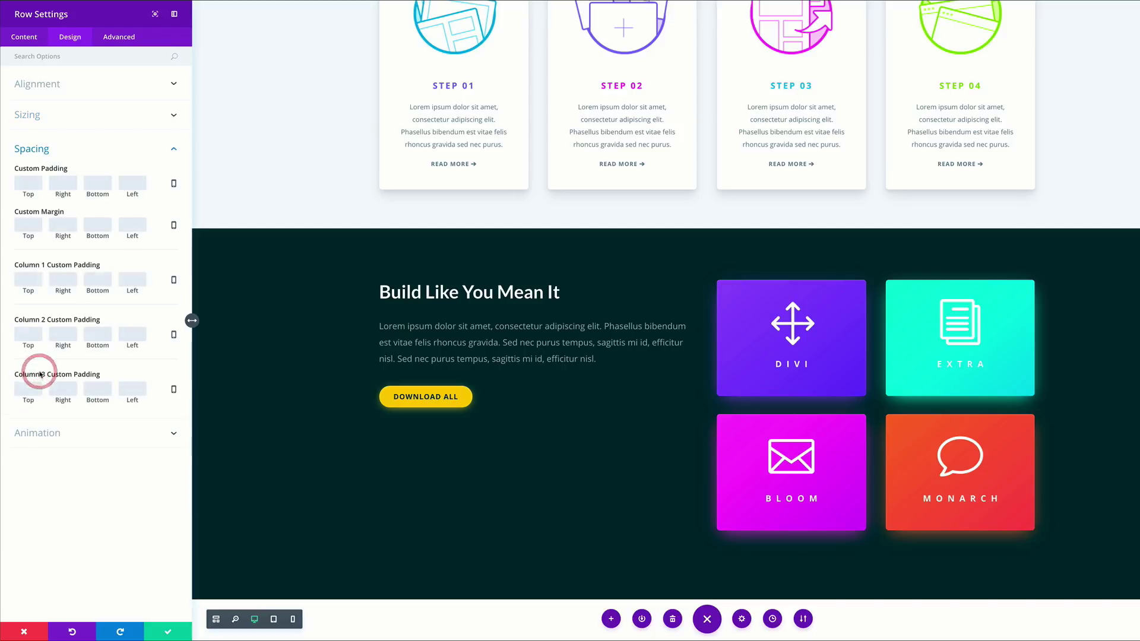
{"action": "left_click", "coordinate": [25, 185]}
{"action": "type", "text": "80"}
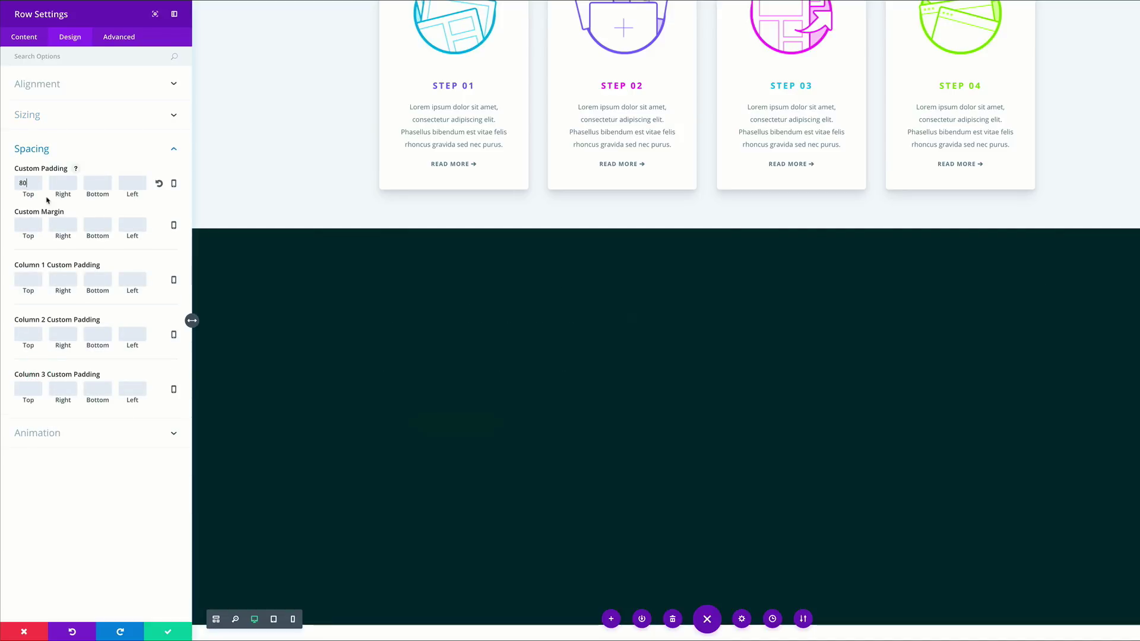
{"action": "left_click", "coordinate": [67, 182]}
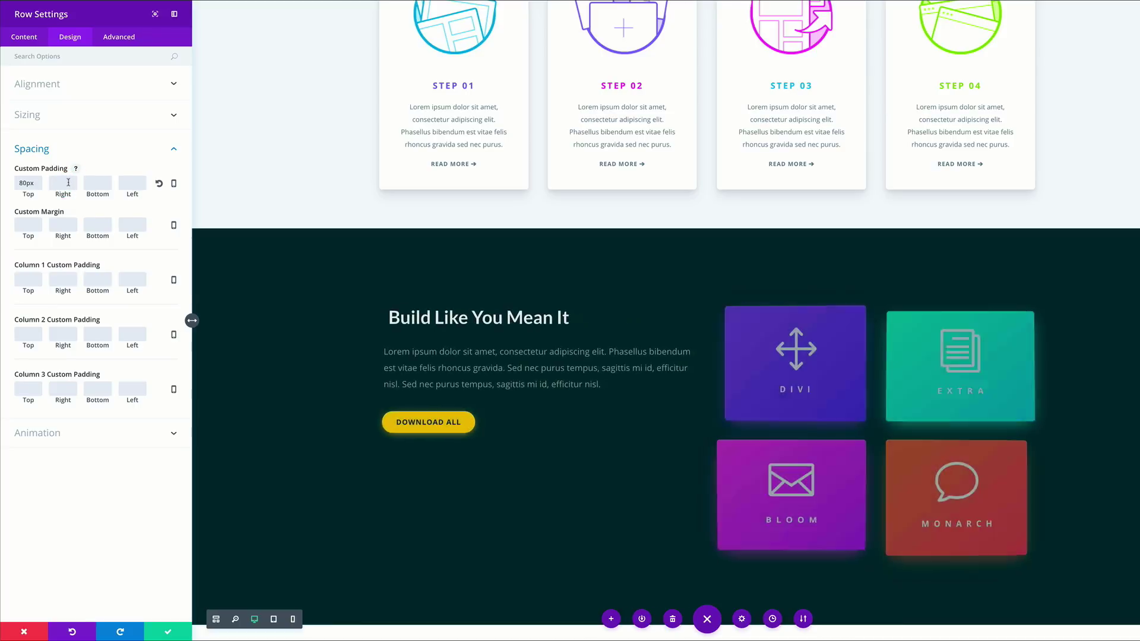
{"action": "type", "text": "0"}
{"action": "left_click", "coordinate": [99, 182]}
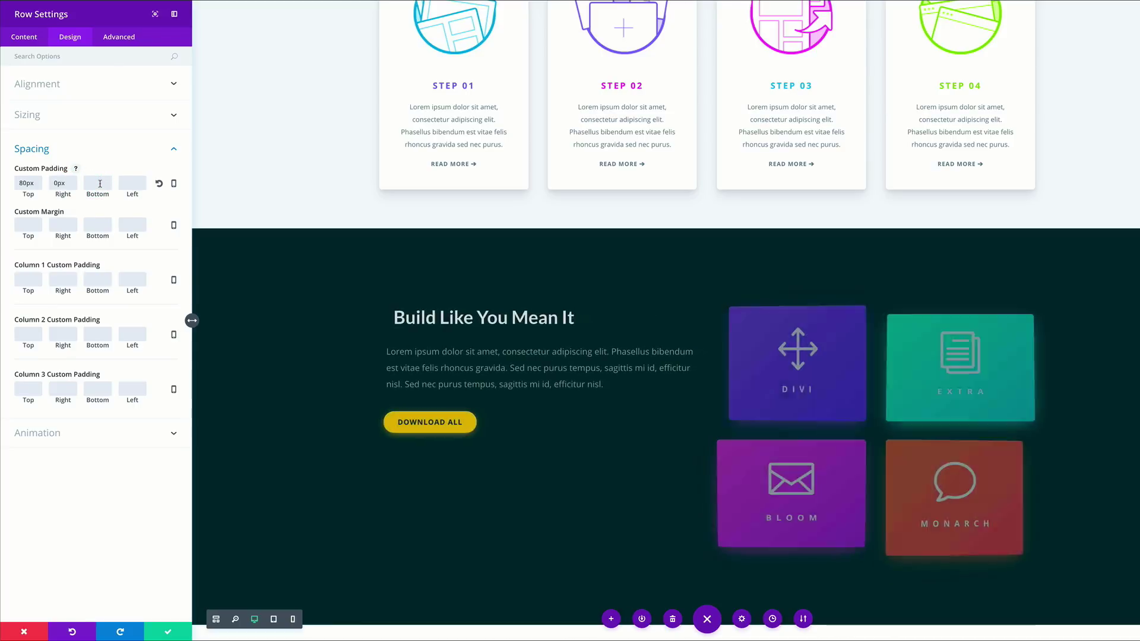
{"action": "type", "text": "160"}
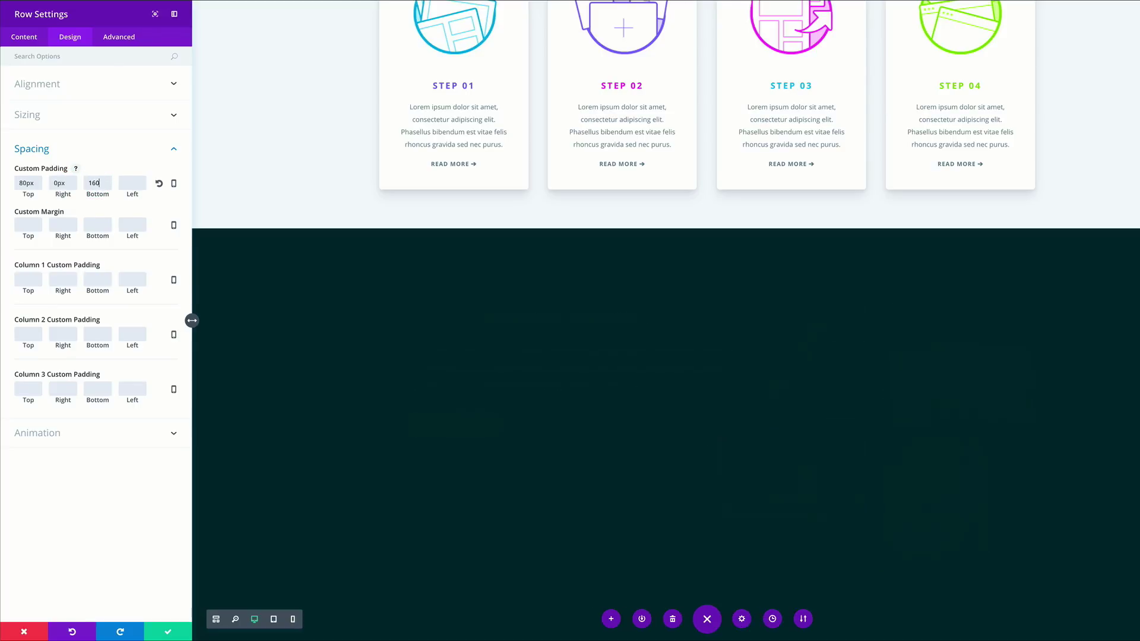
{"action": "left_click", "coordinate": [125, 182]}
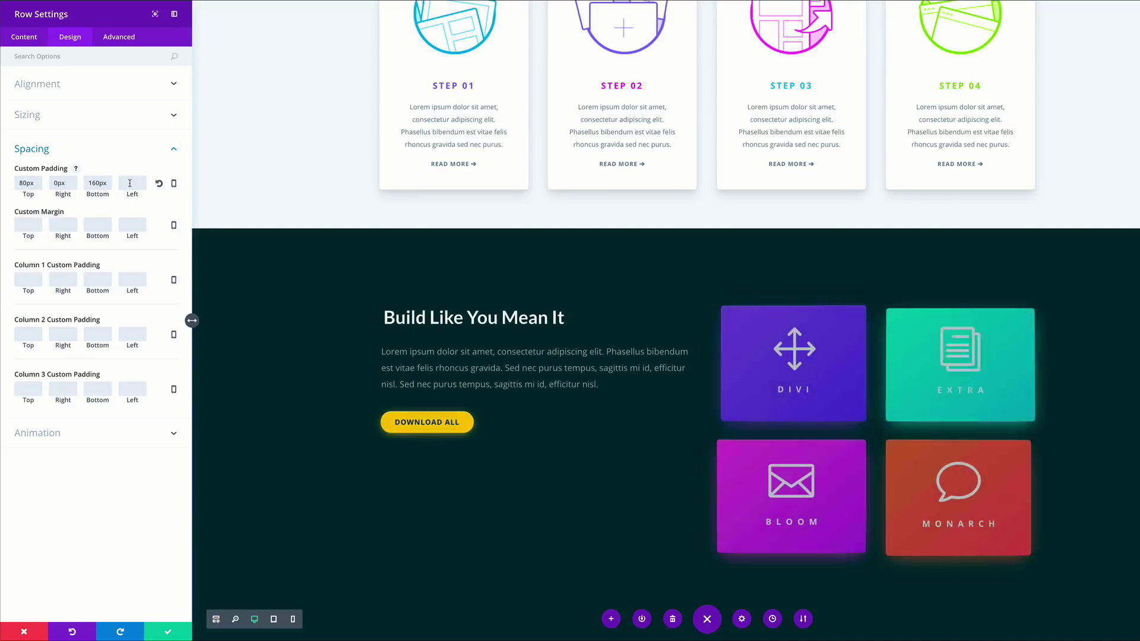
{"action": "type", "text": "0"}
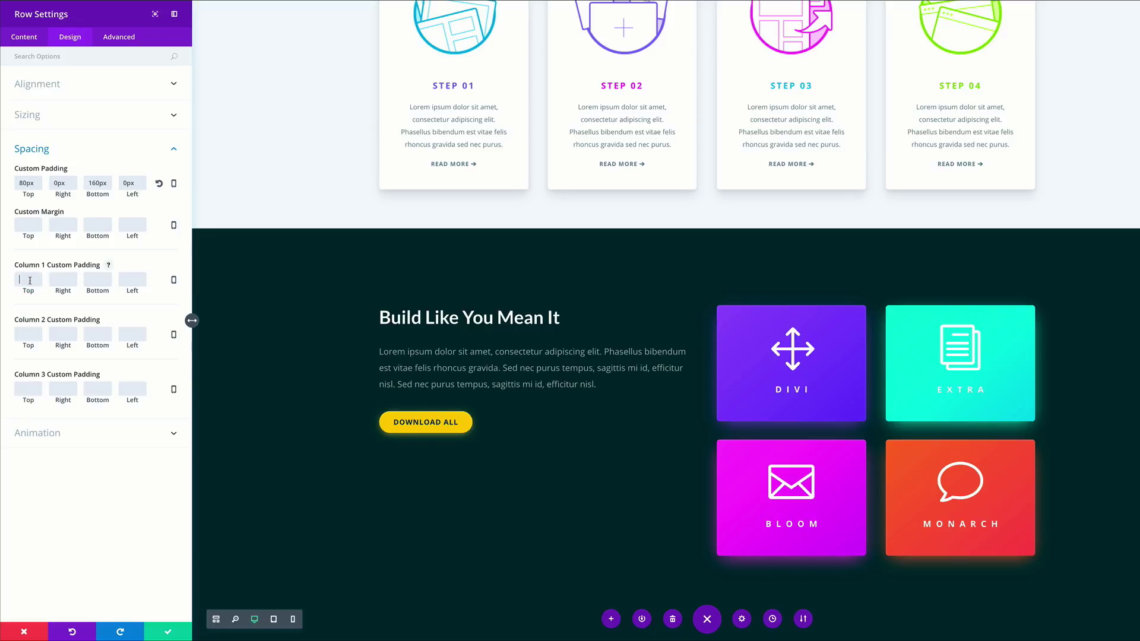
{"action": "type", "text": "140"}
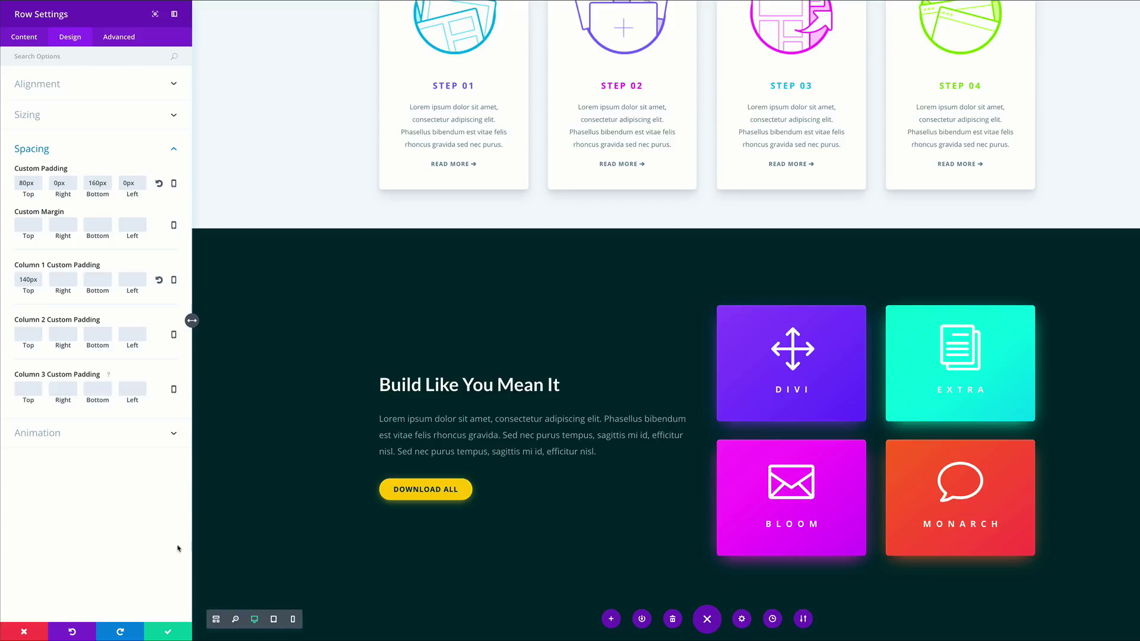
{"action": "left_click", "coordinate": [171, 636]}
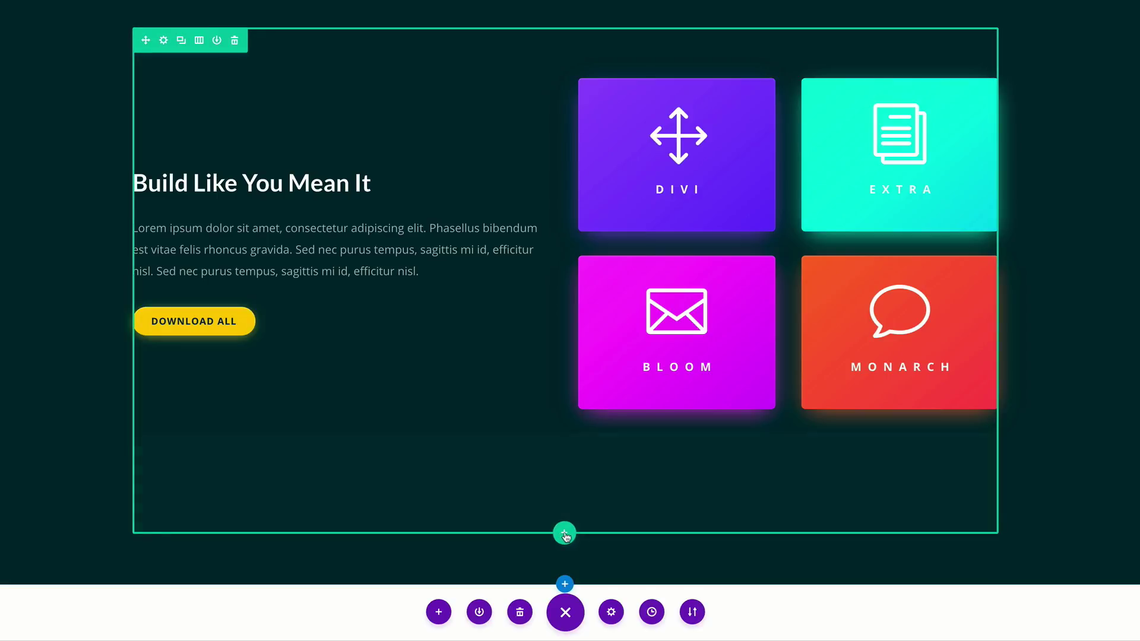
{"action": "left_click", "coordinate": [565, 531]}
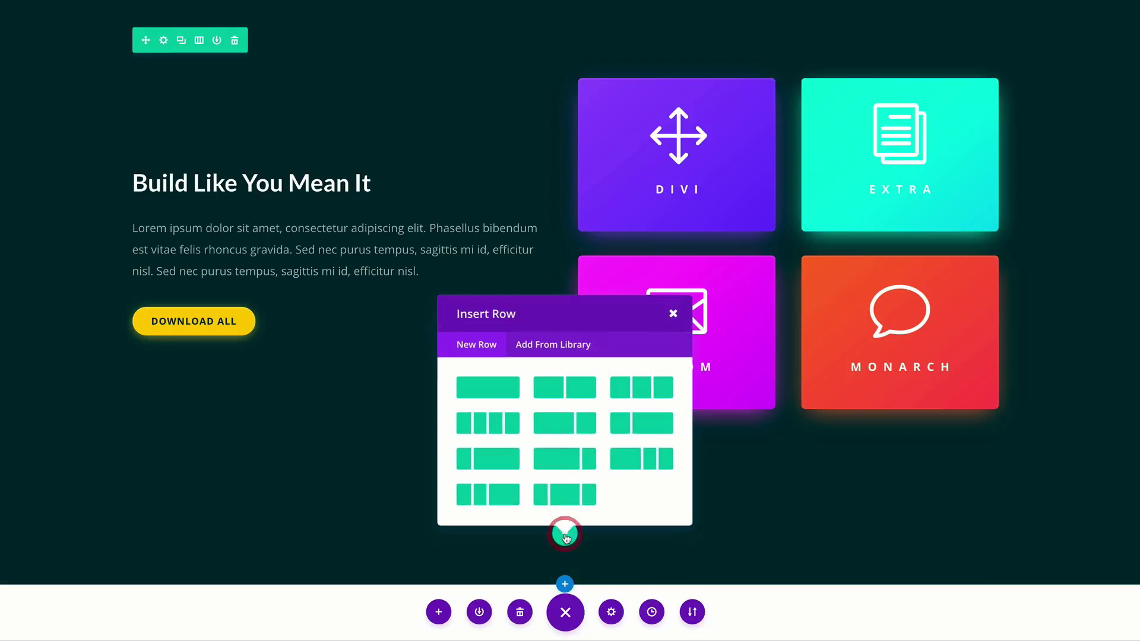
Add an empty single-column row below the blurb grid
{"action": "left_click", "coordinate": [501, 391]}
{"action": "scroll", "coordinate": [541, 394], "scroll_direction": "down", "scroll_amount": 5}
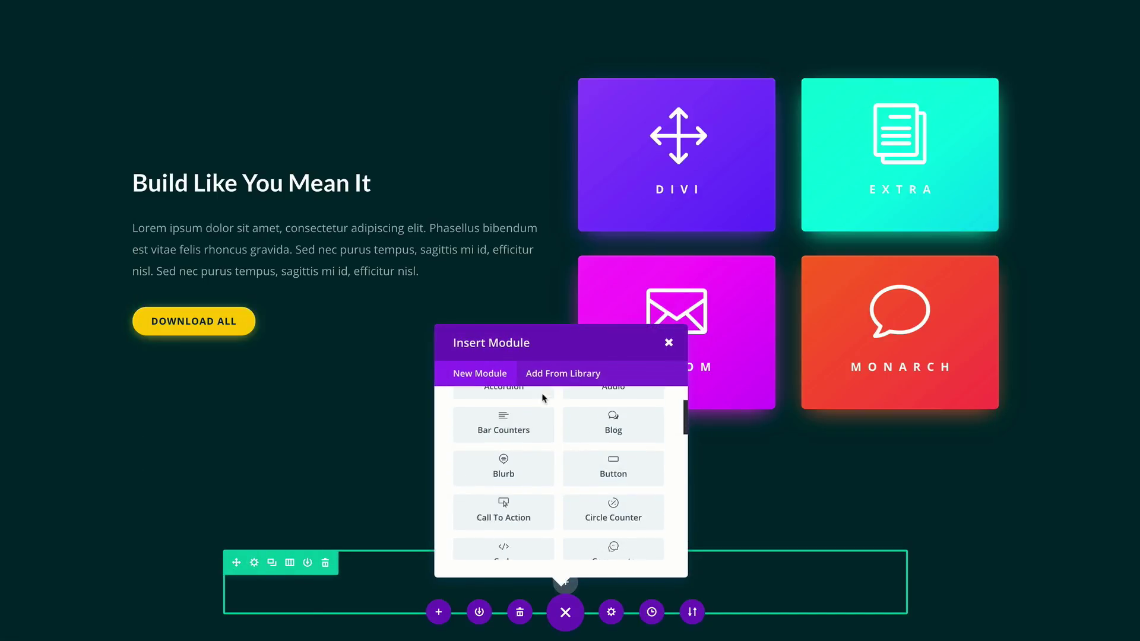
{"action": "left_click", "coordinate": [668, 343]}
{"action": "scroll", "coordinate": [336, 526], "scroll_direction": "down", "scroll_amount": 2}
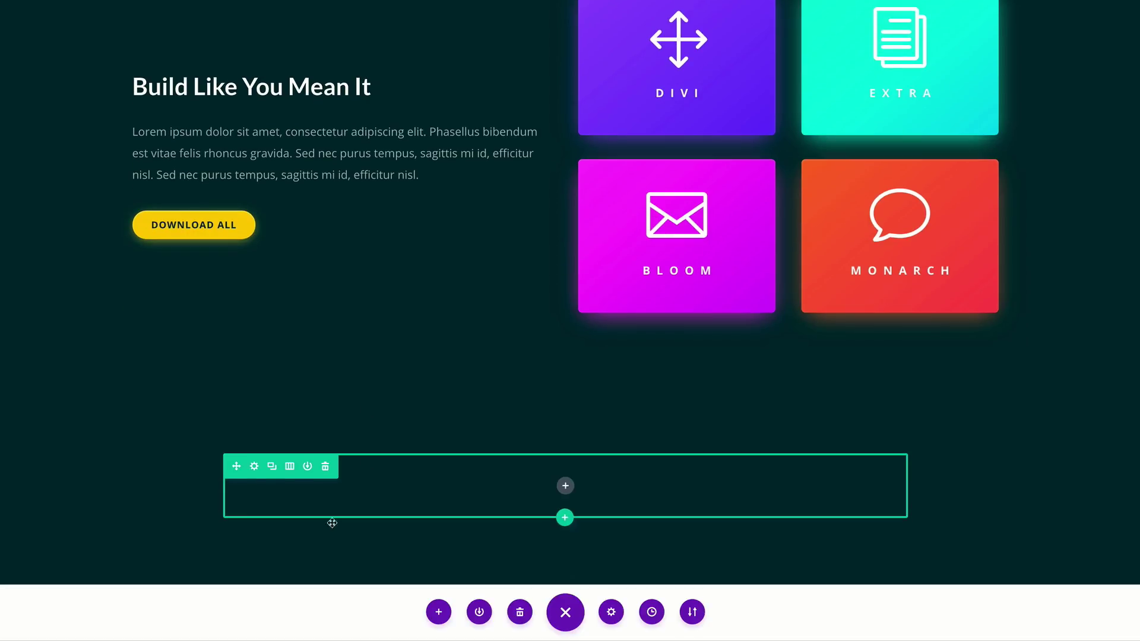
Give the new row a 1366px custom width and a gutter width of 2
{"action": "left_click", "coordinate": [254, 467]}
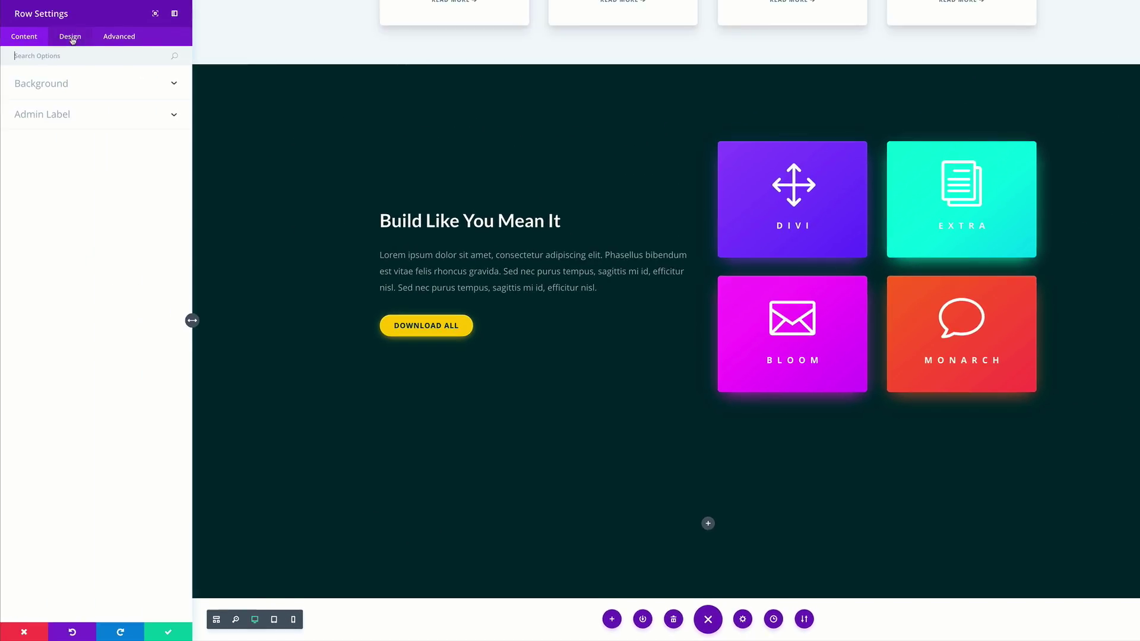
{"action": "left_click", "coordinate": [70, 36]}
{"action": "left_click", "coordinate": [37, 115]}
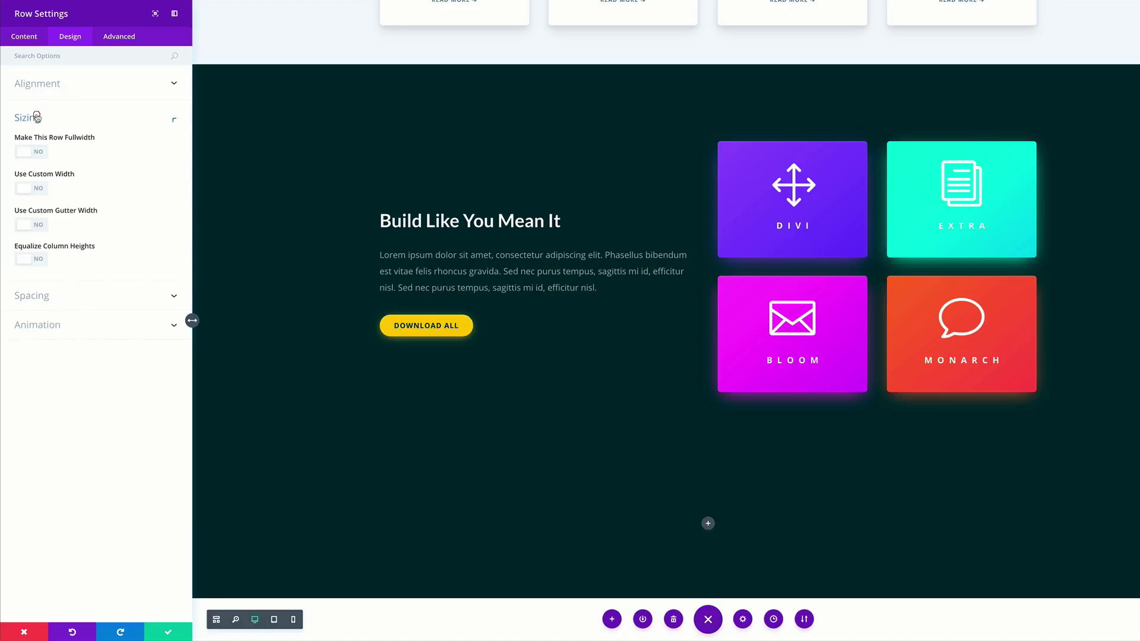
{"action": "left_click", "coordinate": [38, 189]}
{"action": "double_click", "coordinate": [135, 223]}
{"action": "type", "text": "13px66"}
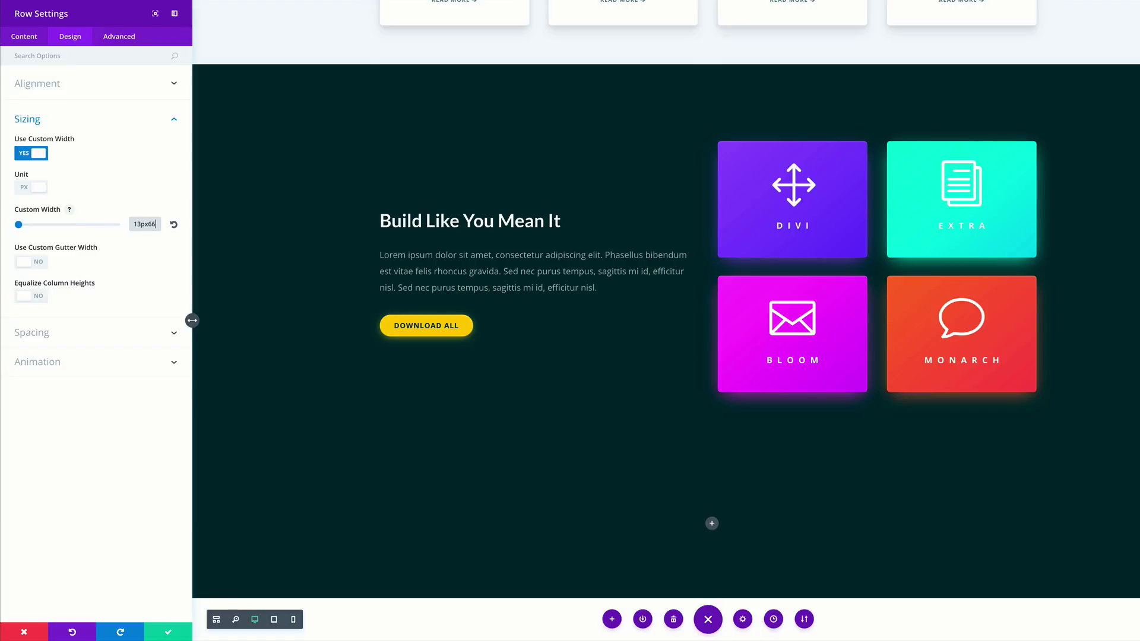
{"action": "key", "text": "Left"}
{"action": "key", "text": "Left"}
{"action": "type", "text": "66"}
{"action": "left_click", "coordinate": [47, 265]}
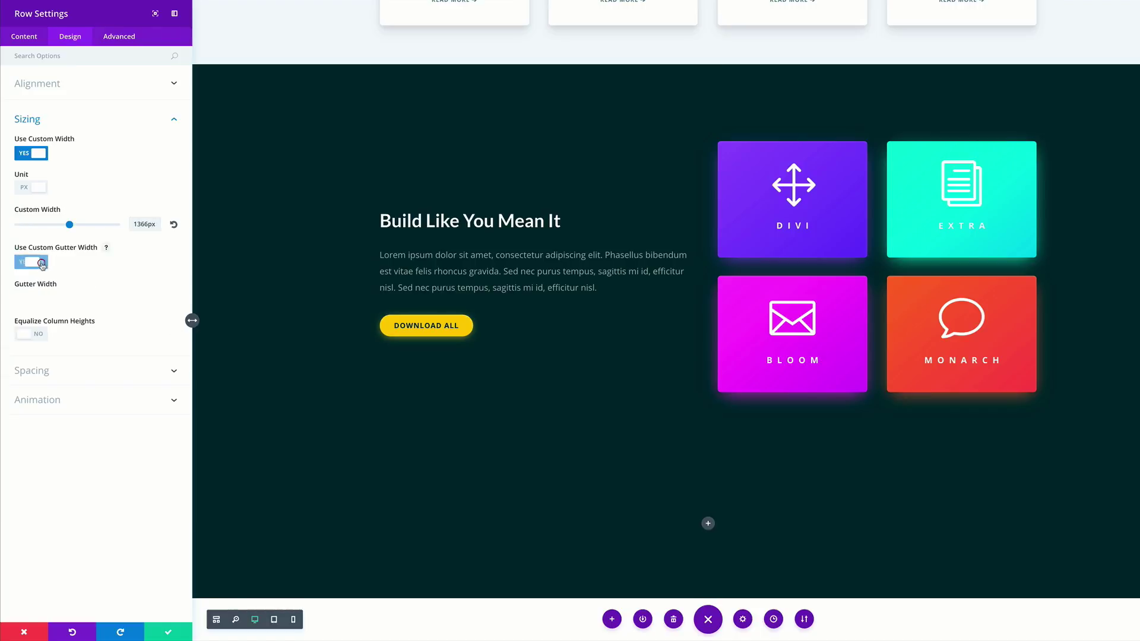
{"action": "left_click_drag", "start_coordinate": [85, 298], "coordinate": [50, 299]}
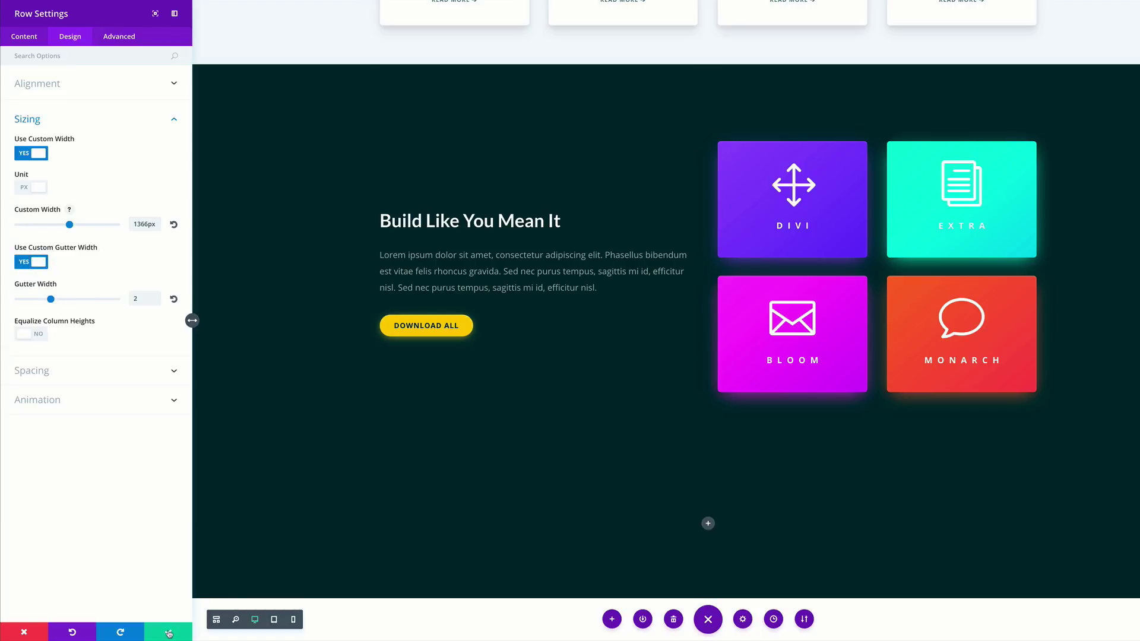
{"action": "left_click", "coordinate": [169, 634]}
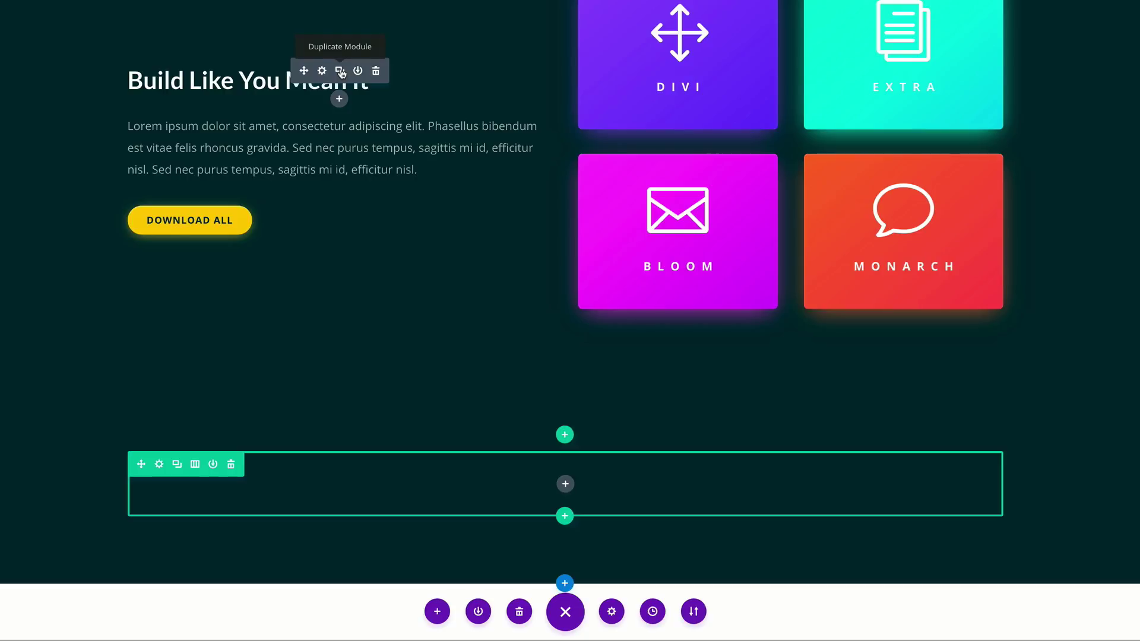
Copy the Build Like You Mean It heading into the new row and change it to 'Don't Settle for Less'
{"action": "left_click", "coordinate": [340, 71]}
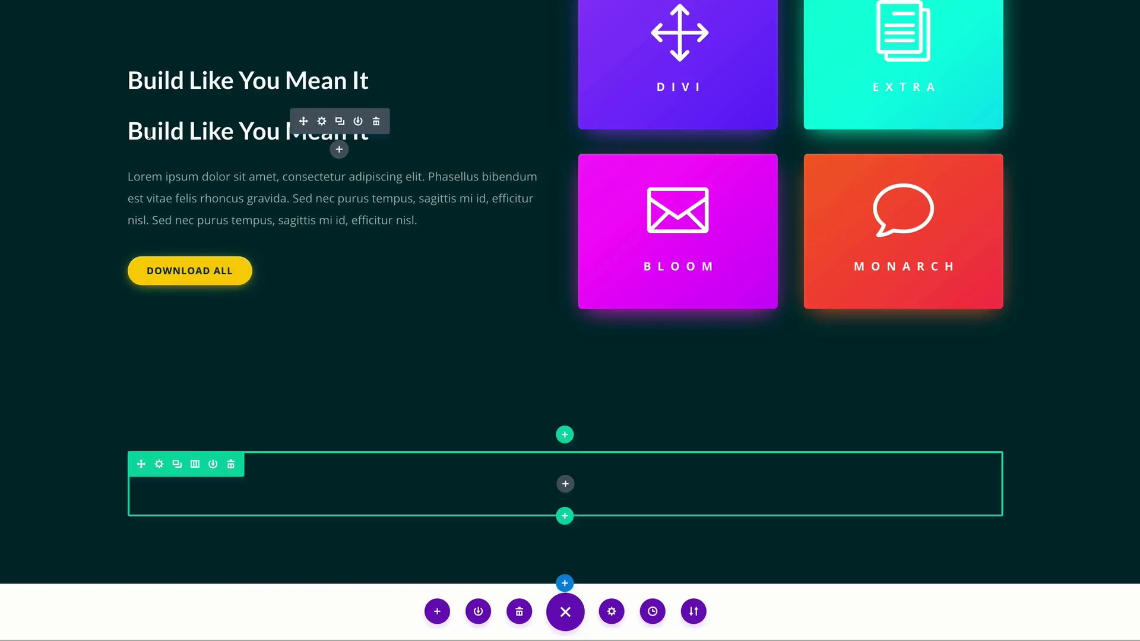
{"action": "left_click_drag", "start_coordinate": [305, 122], "coordinate": [578, 485]}
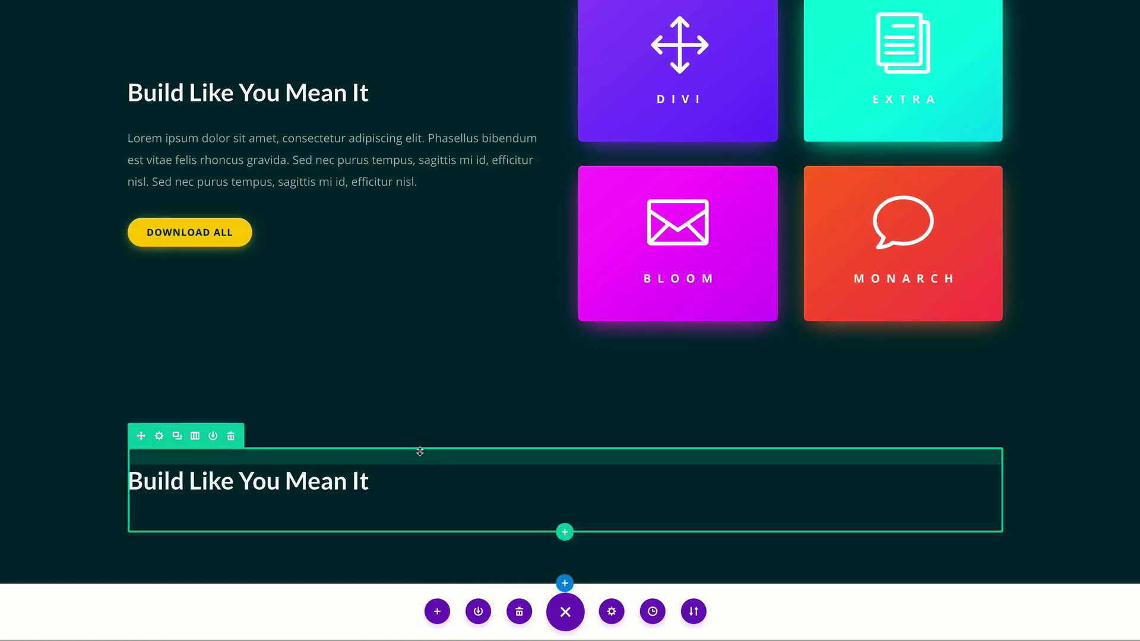
{"action": "left_click", "coordinate": [287, 480]}
{"action": "left_click_drag", "start_coordinate": [371, 482], "coordinate": [131, 474]}
{"action": "type", "text": "Don't Settle for Less"}
{"action": "key", "text": "Escape"}
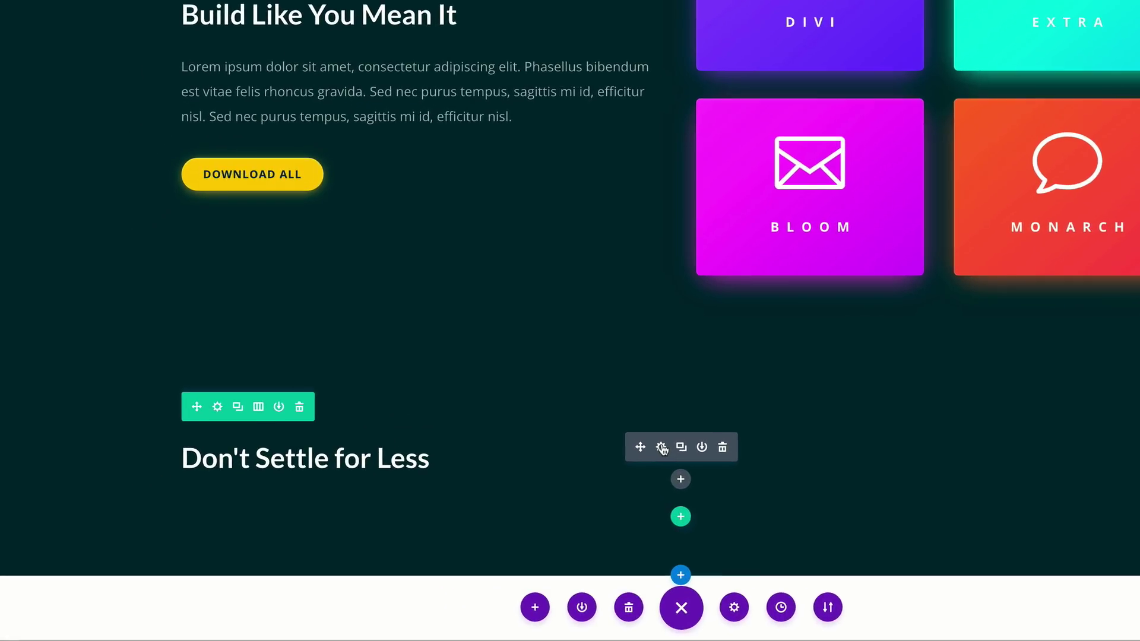
{"action": "left_click", "coordinate": [663, 449]}
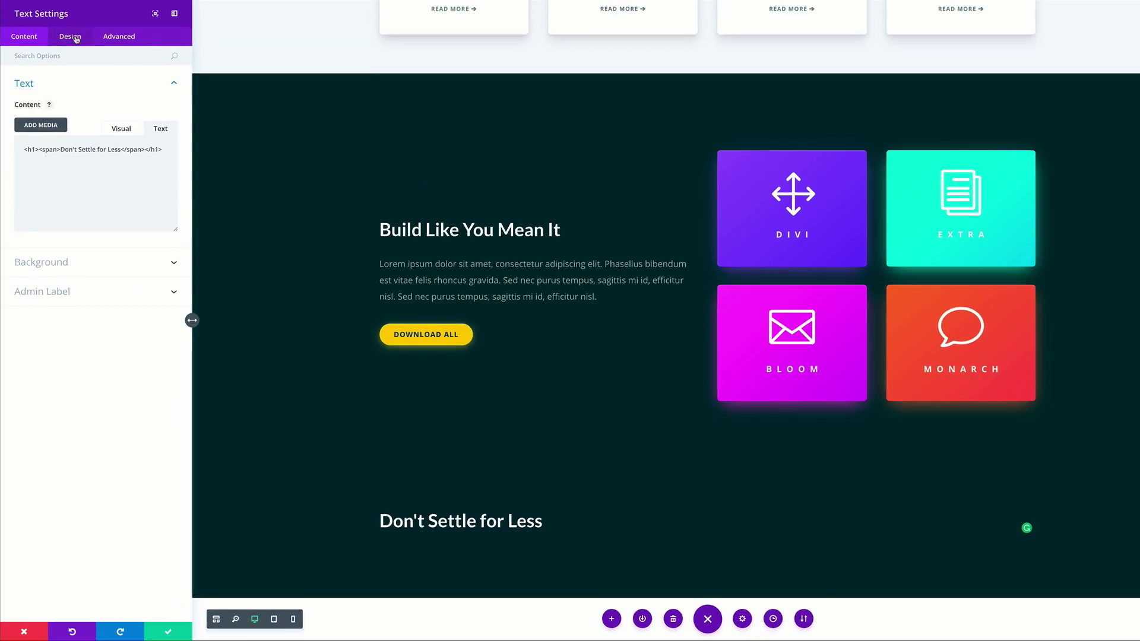
Give the Don't Settle for Less heading a center Flip animation at 70% intensity and centre its text
{"action": "left_click", "coordinate": [76, 38]}
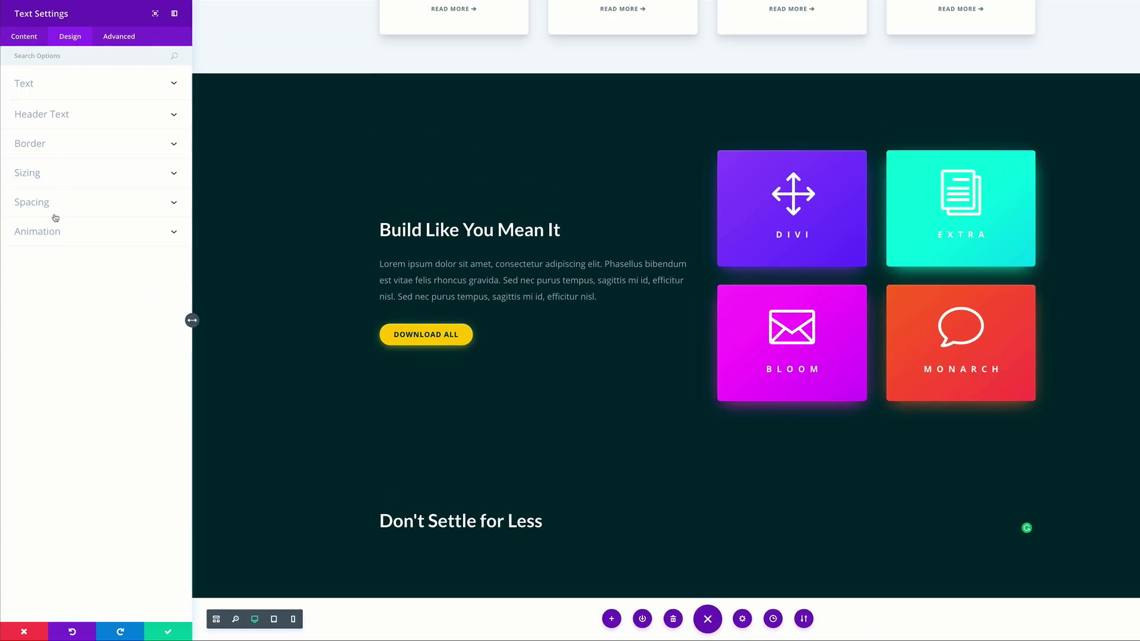
{"action": "left_click", "coordinate": [48, 237]}
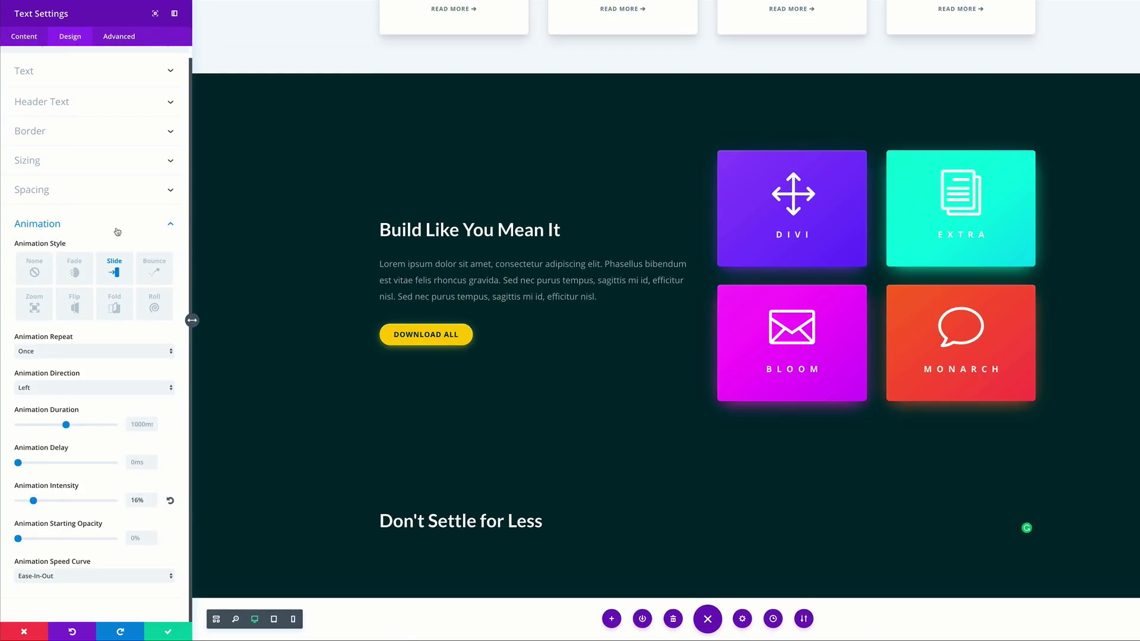
{"action": "left_click", "coordinate": [78, 310]}
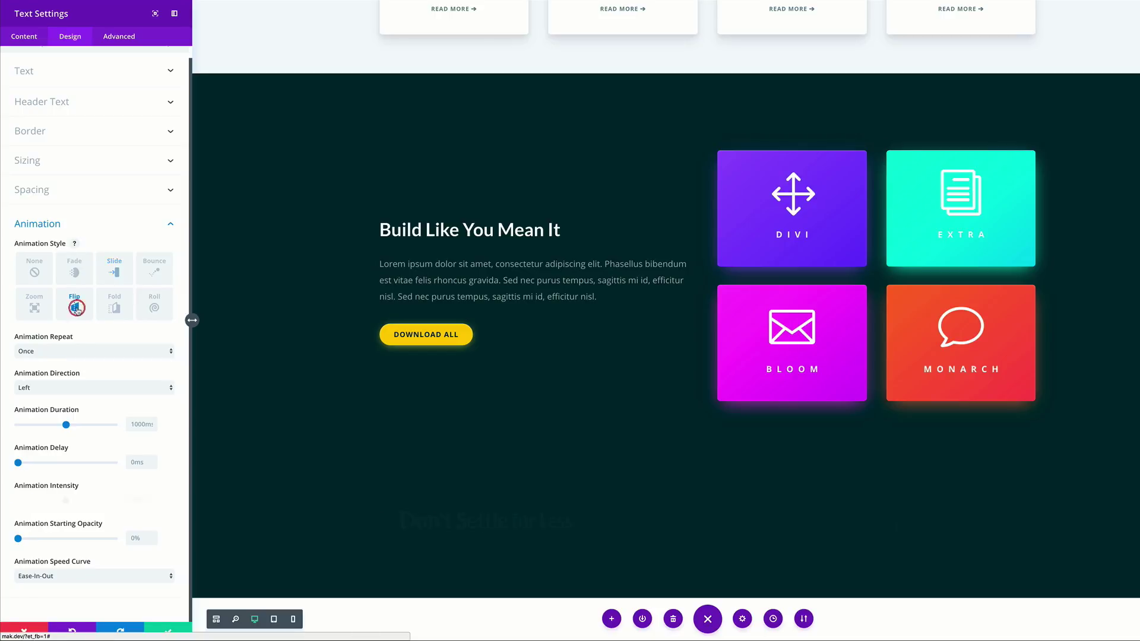
{"action": "left_click", "coordinate": [81, 389]}
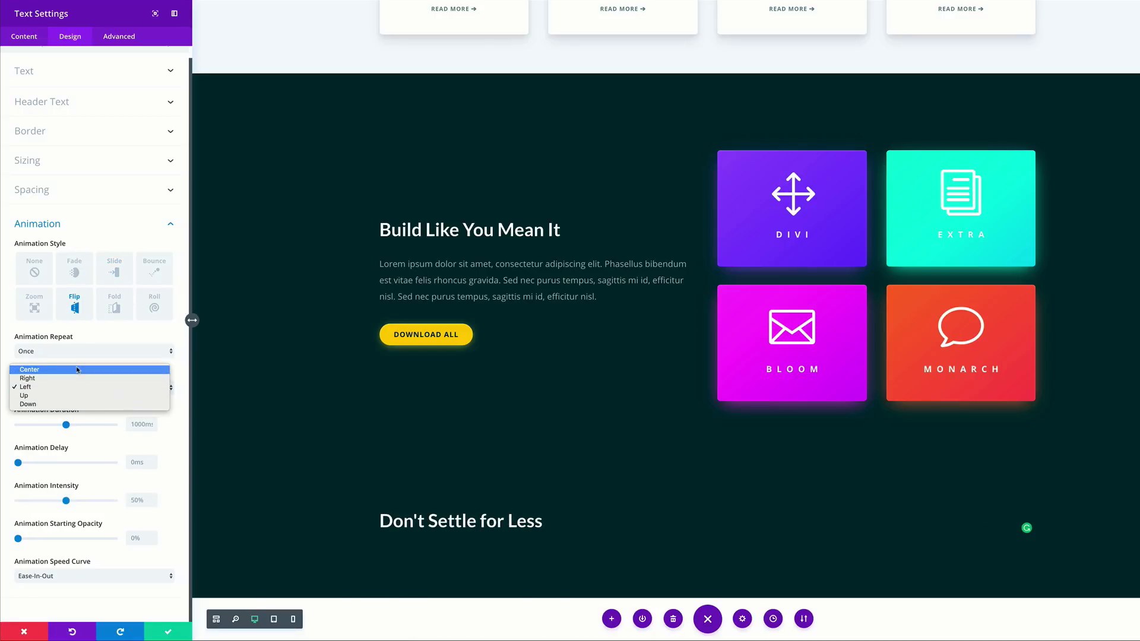
{"action": "left_click", "coordinate": [76, 371]}
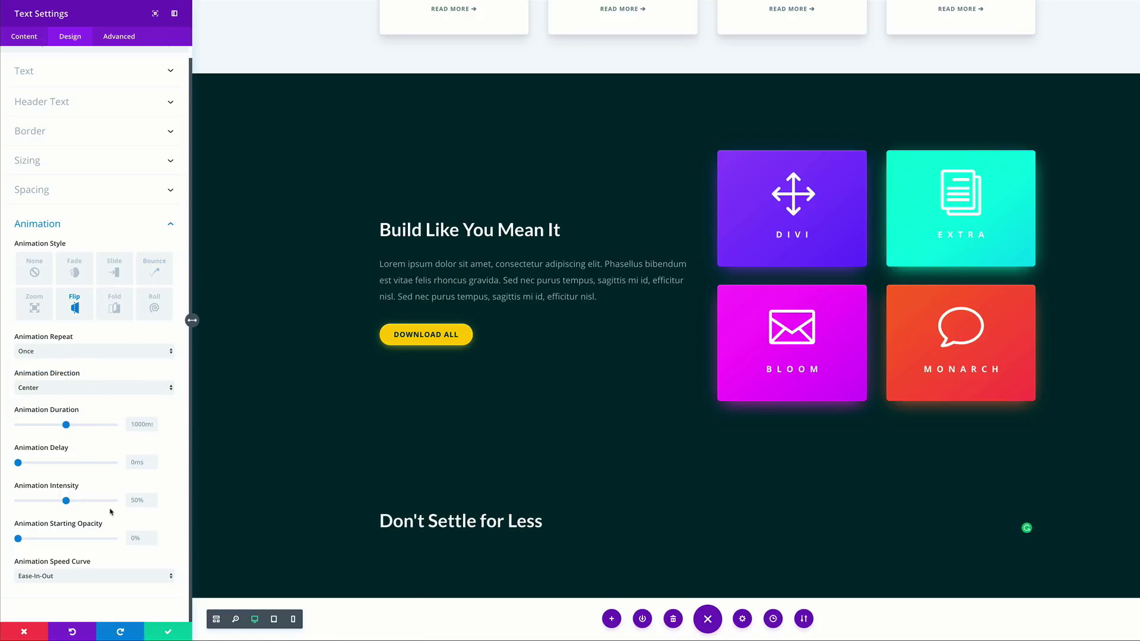
{"action": "left_click", "coordinate": [133, 500]}
{"action": "type", "text": "70%"}
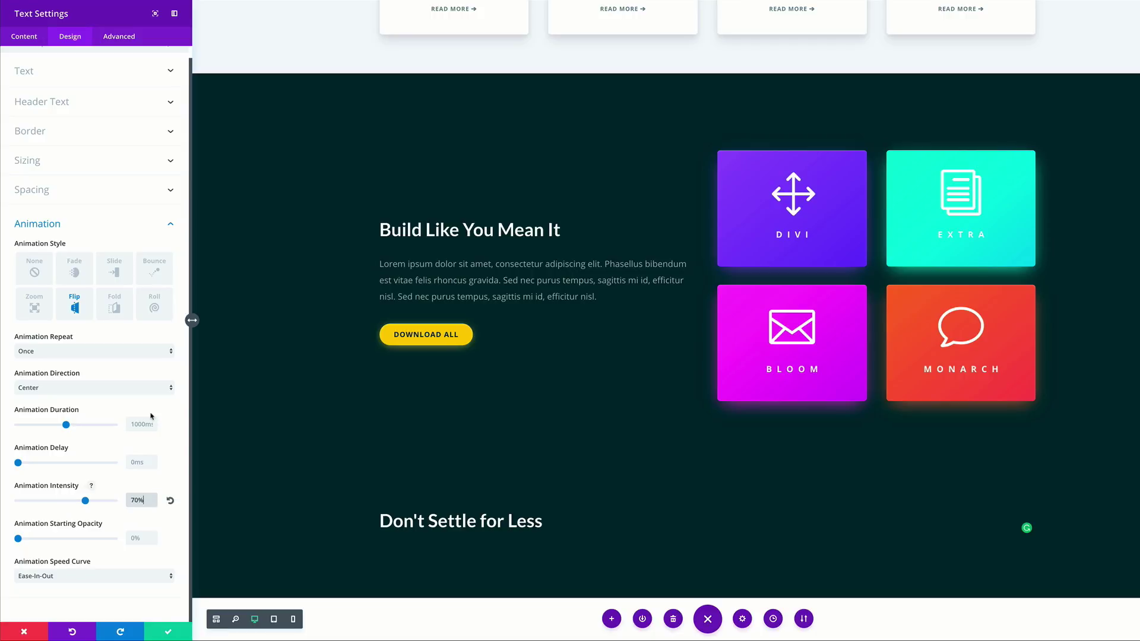
{"action": "left_click", "coordinate": [33, 74]}
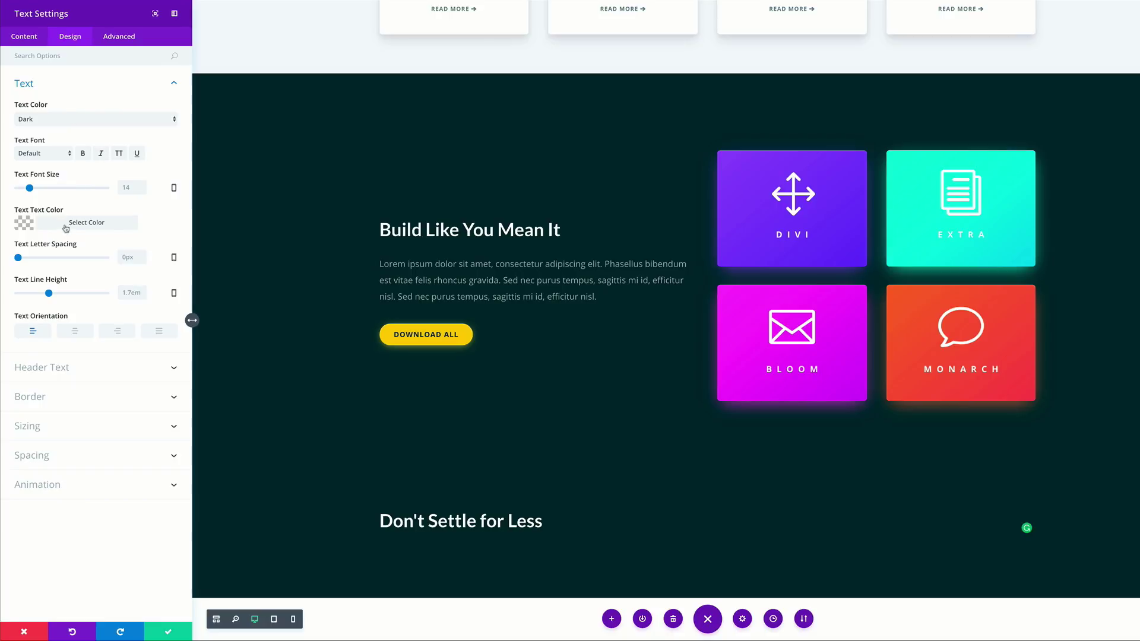
{"action": "left_click", "coordinate": [76, 331]}
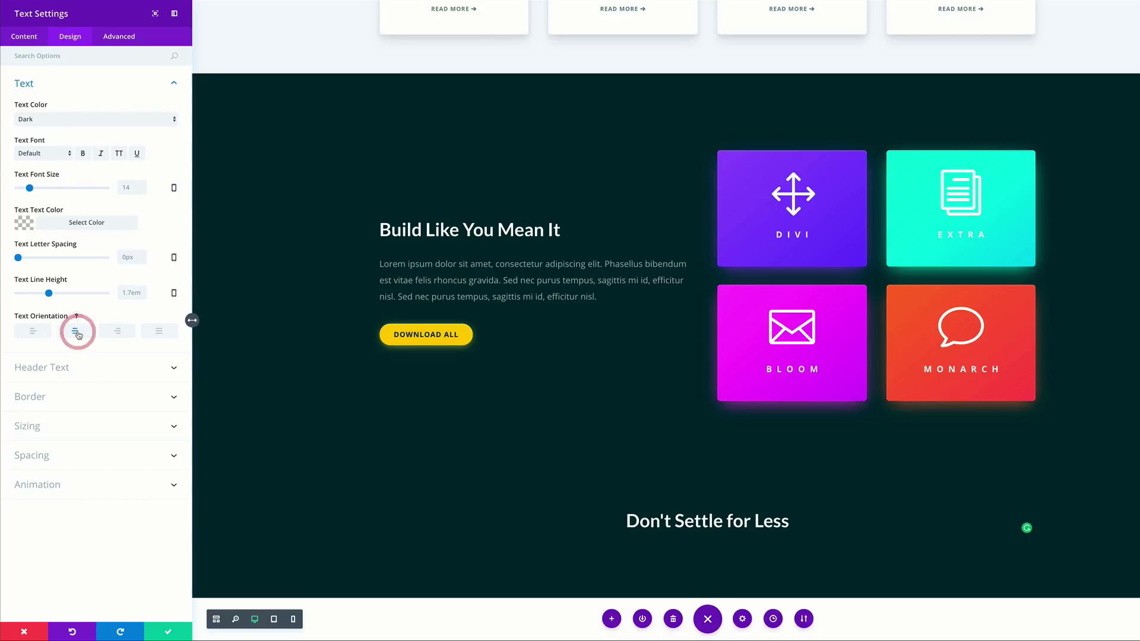
{"action": "left_click", "coordinate": [170, 631]}
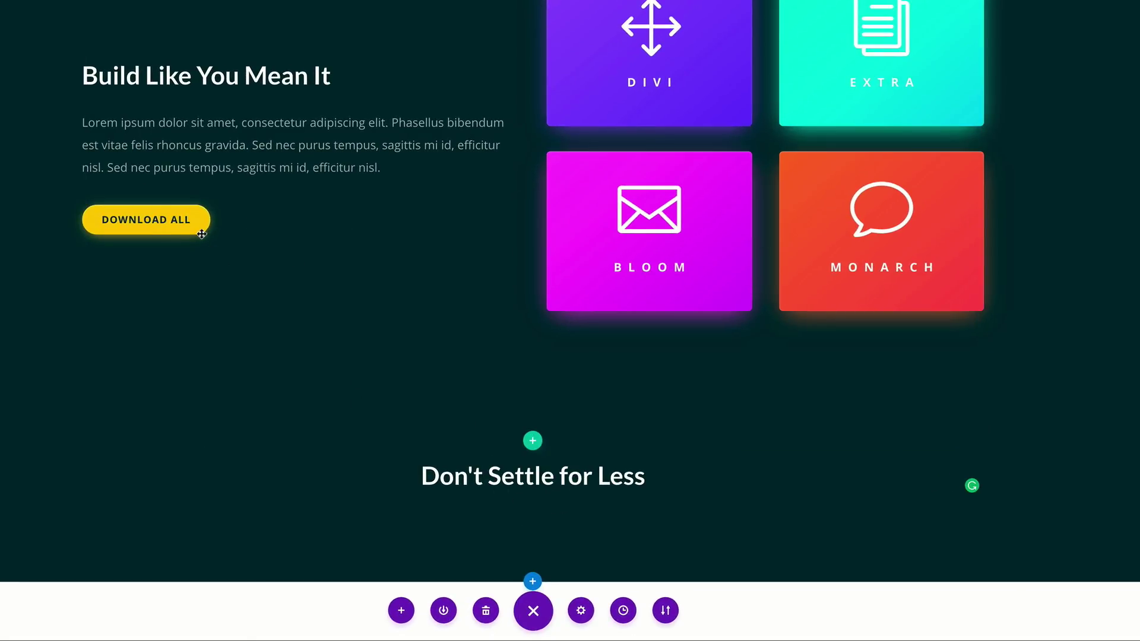
Copy the Download All button under the heading, relabel it 'Join Today', and centre it
{"action": "left_click", "coordinate": [301, 212]}
{"action": "left_click_drag", "start_coordinate": [262, 256], "coordinate": [498, 499]}
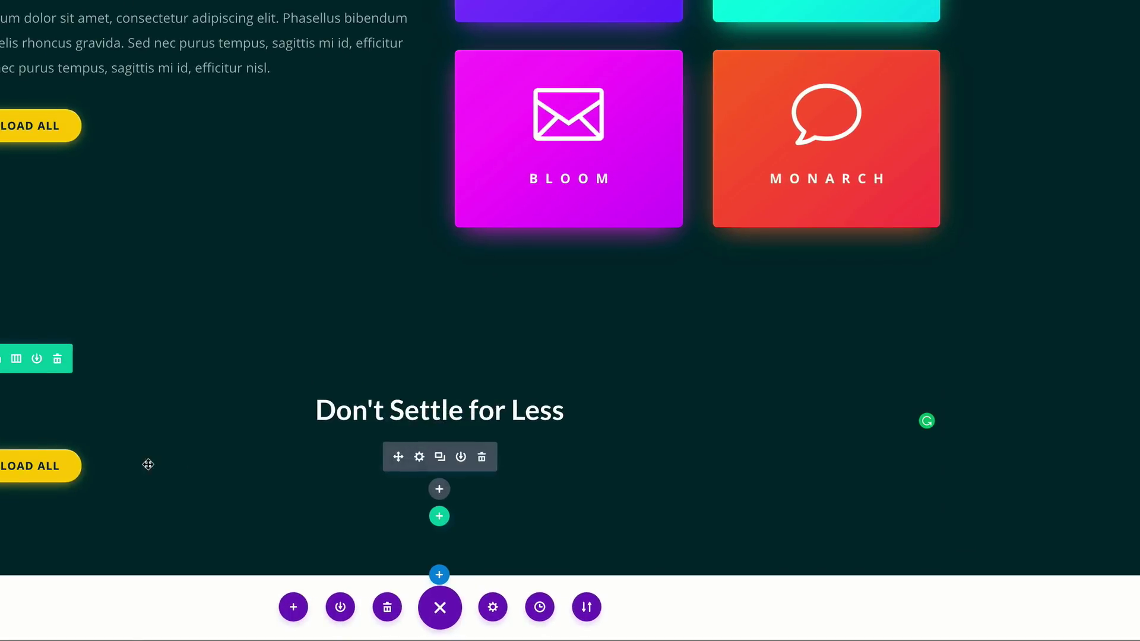
{"action": "left_click", "coordinate": [421, 457]}
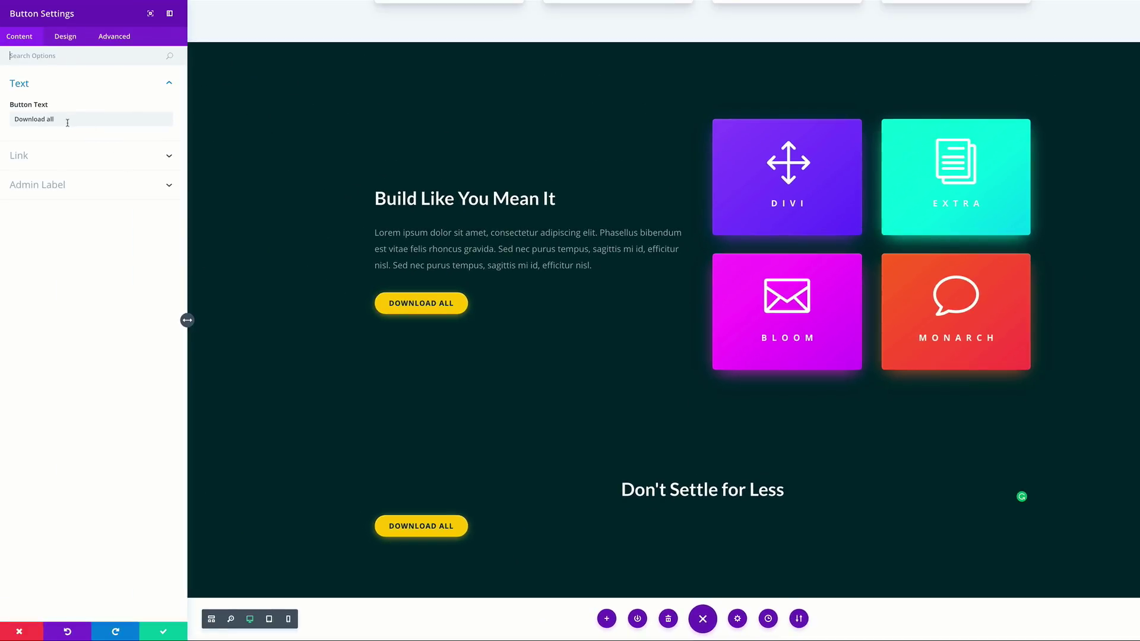
{"action": "left_click", "coordinate": [67, 121]}
{"action": "triple_click", "coordinate": [62, 119]}
{"action": "type", "text": "Join Today"}
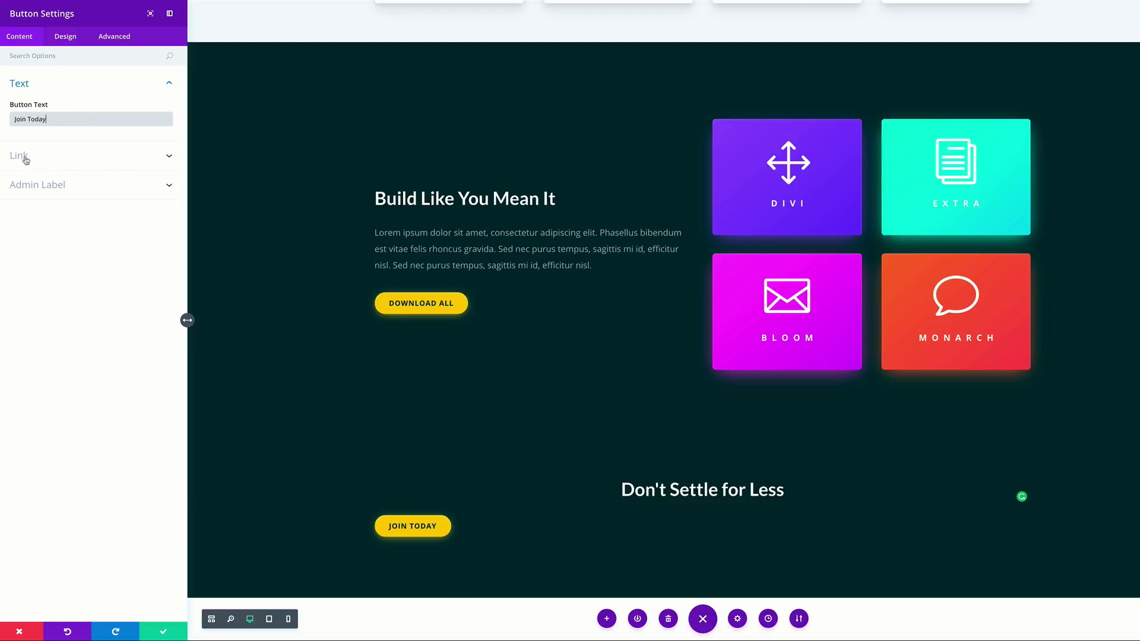
{"action": "left_click", "coordinate": [67, 38]}
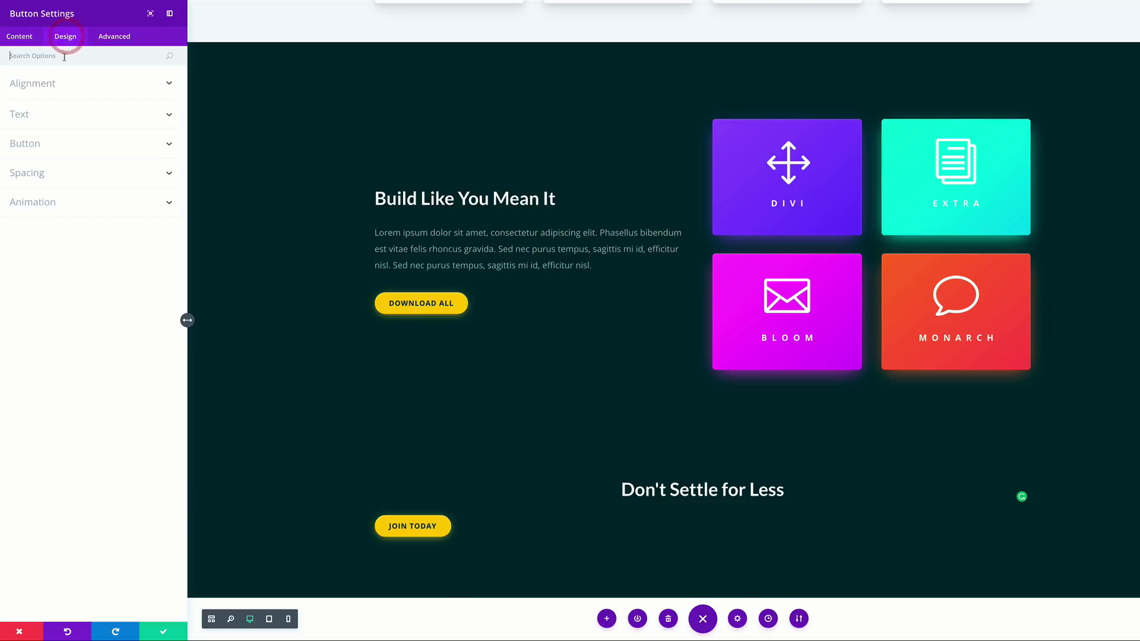
{"action": "left_click", "coordinate": [48, 83]}
{"action": "left_click", "coordinate": [93, 119]}
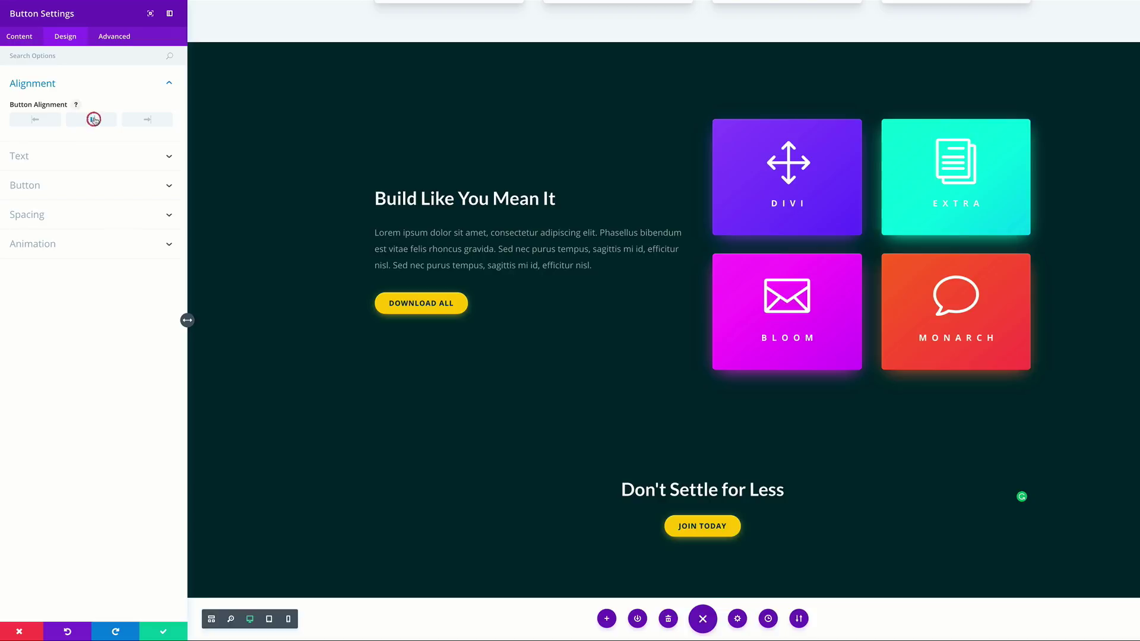
Give the JOIN TODAY button a Flip animation from the center at 70% intensity
{"action": "left_click", "coordinate": [49, 245]}
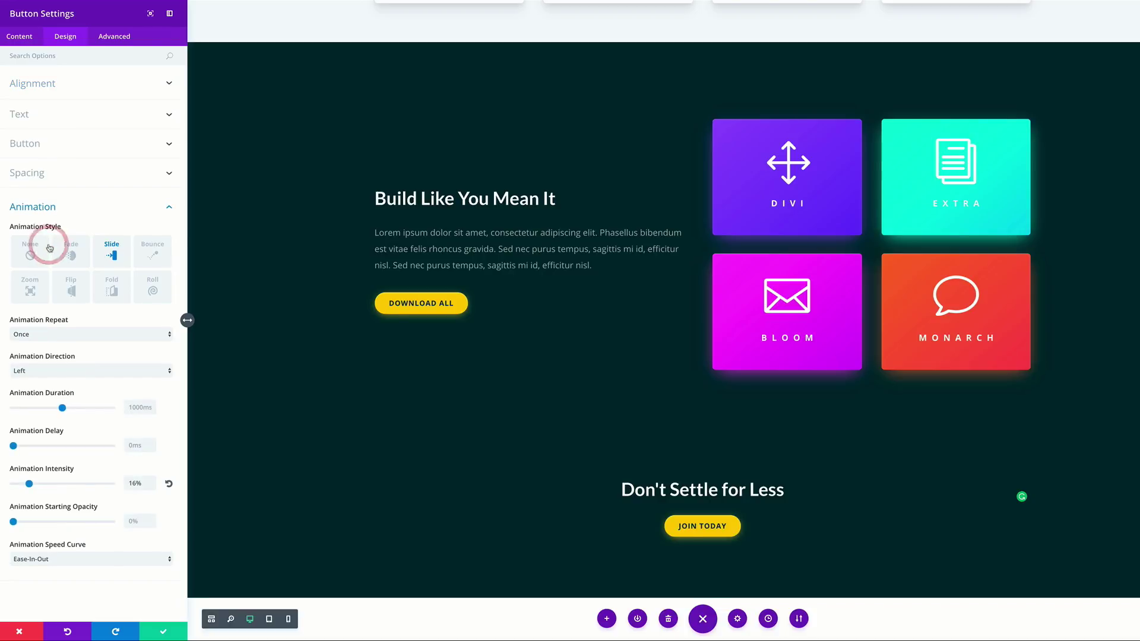
{"action": "left_click", "coordinate": [71, 291]}
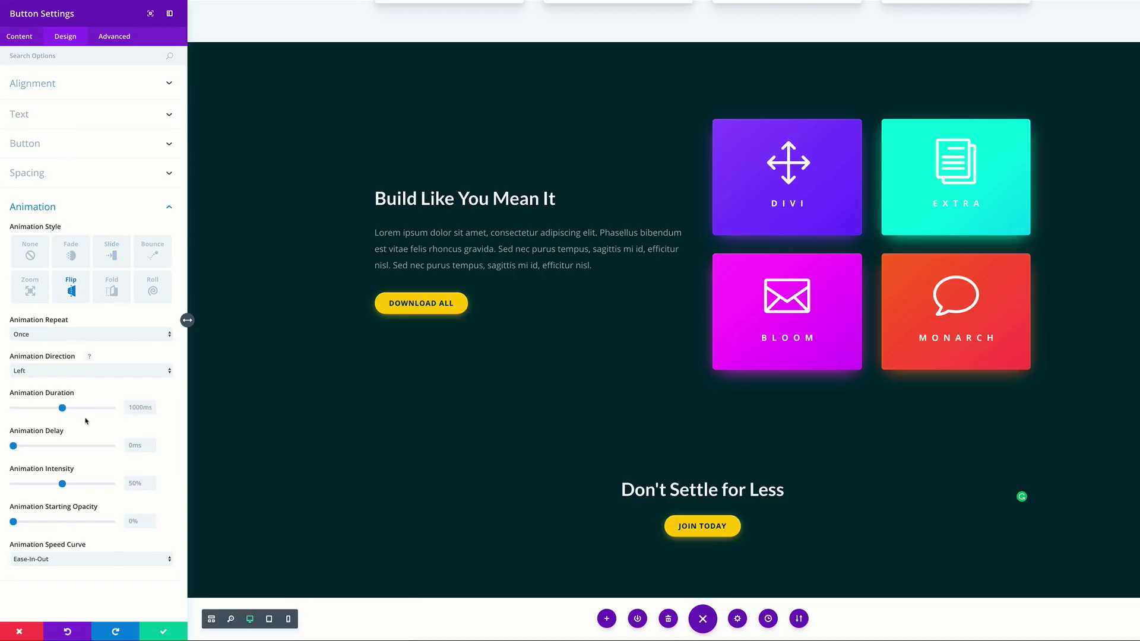
{"action": "left_click", "coordinate": [137, 484]}
{"action": "type", "text": "70%"}
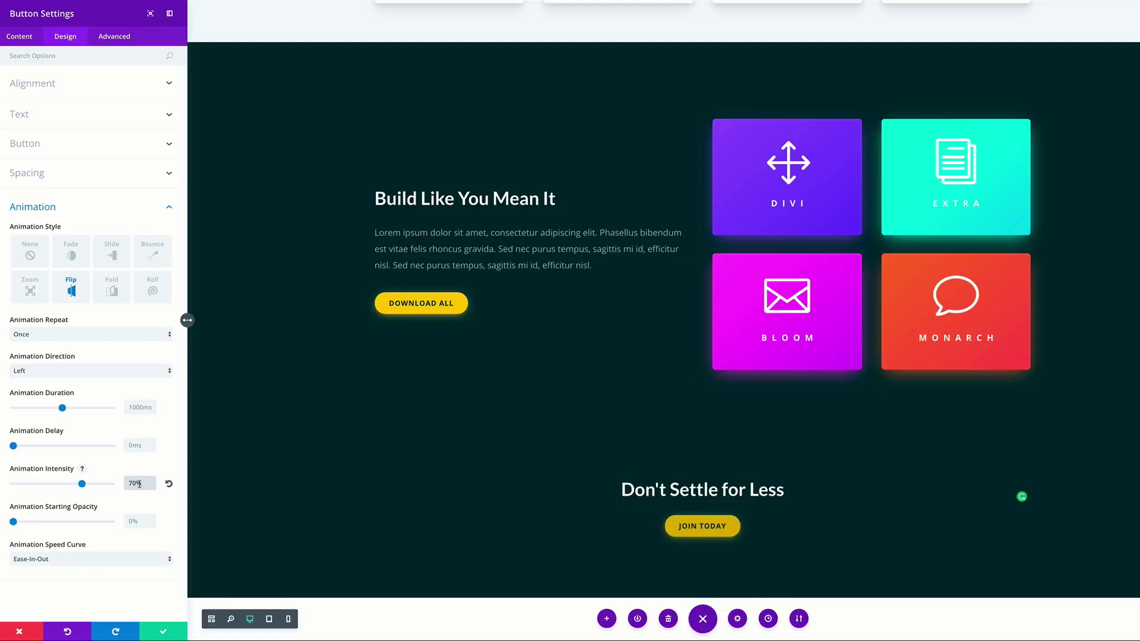
{"action": "left_click", "coordinate": [58, 372]}
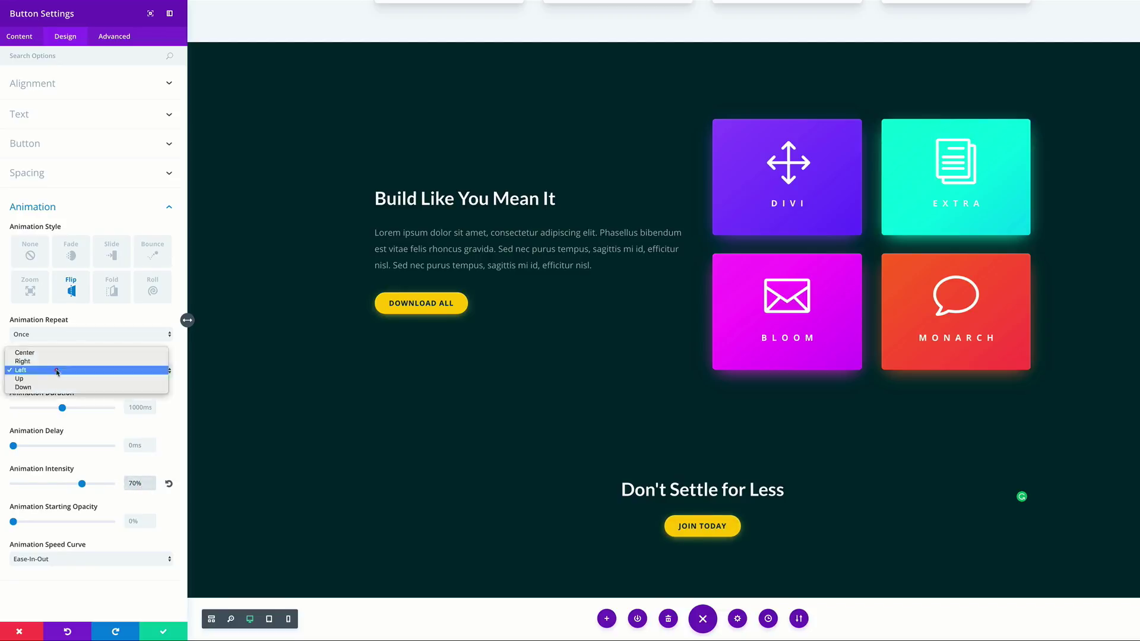
{"action": "left_click", "coordinate": [62, 356]}
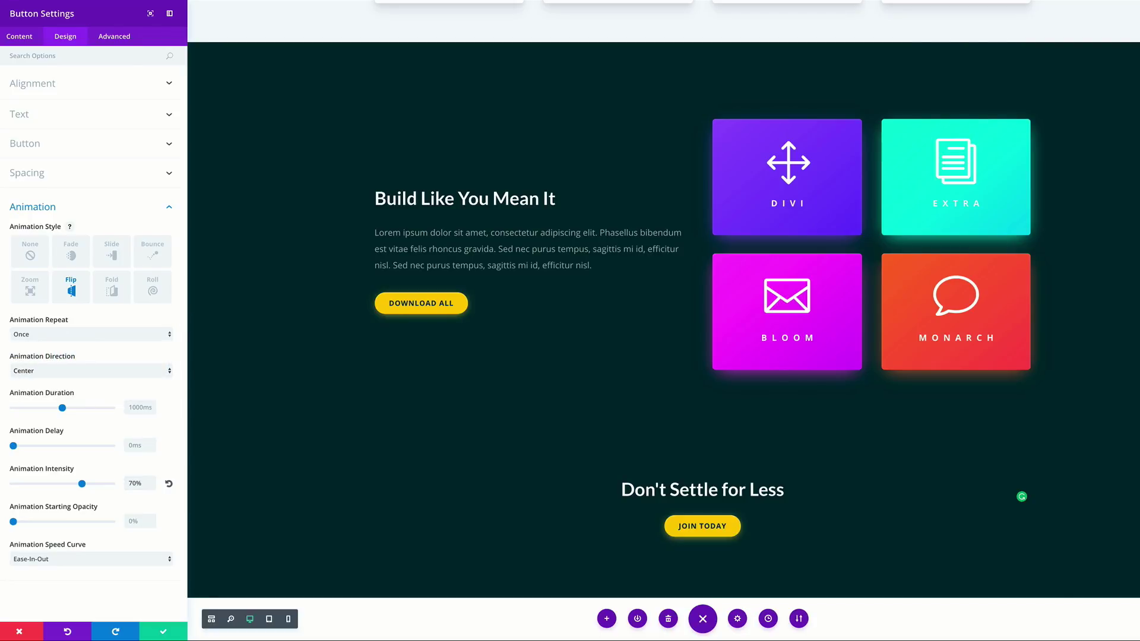
{"action": "left_click", "coordinate": [165, 632]}
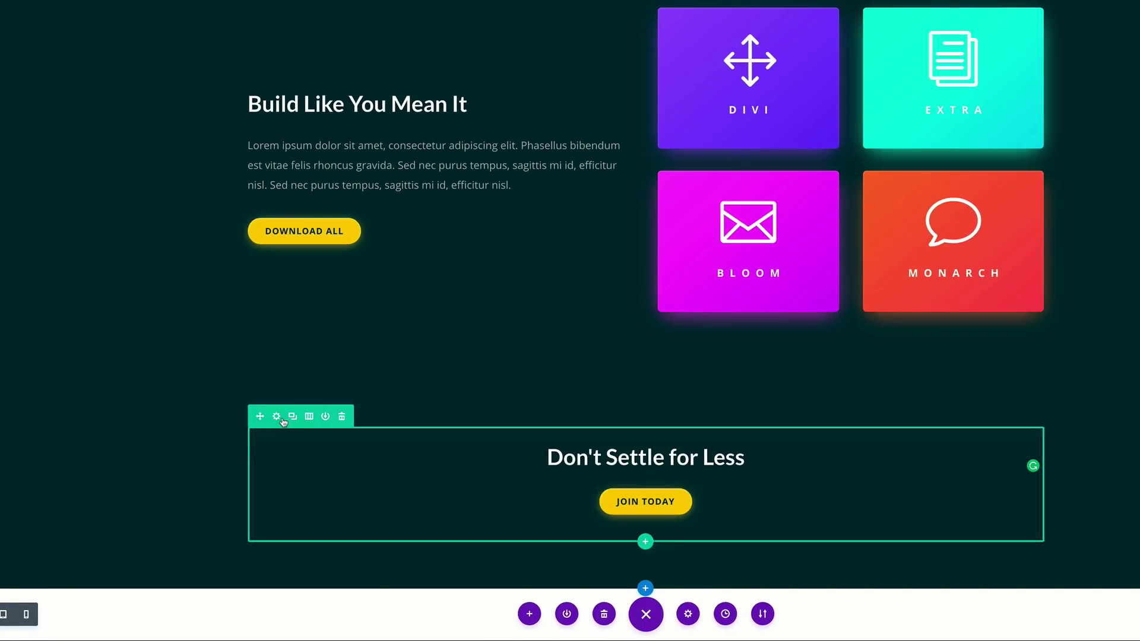
Insert an empty two-column row under JOIN TODAY and set its custom gutter width to 2
{"action": "left_click", "coordinate": [645, 542]}
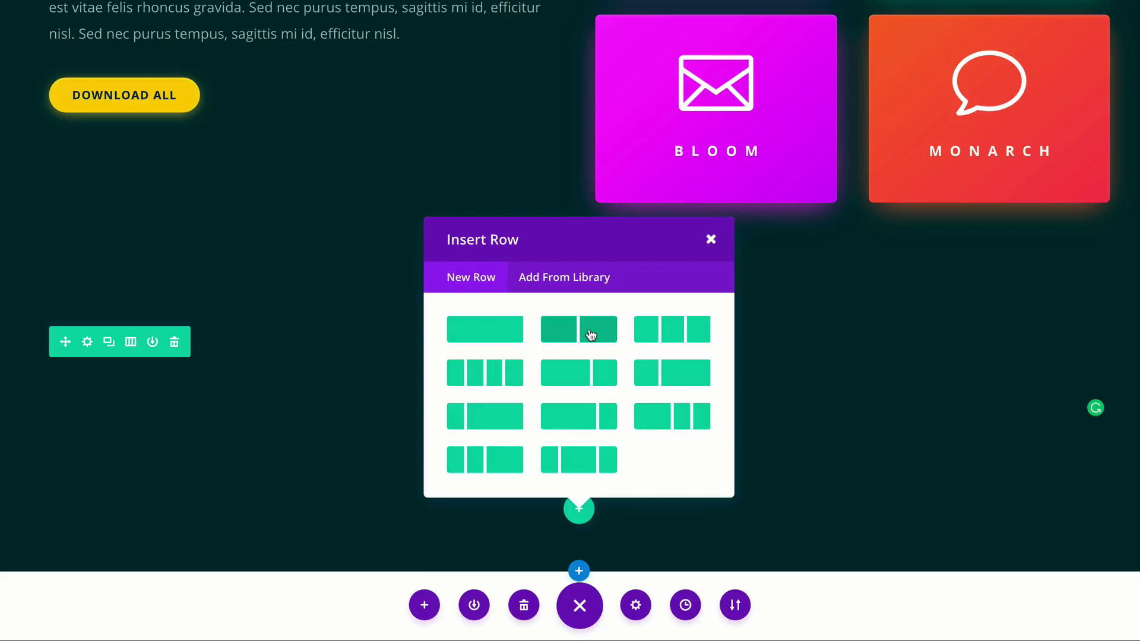
{"action": "left_click", "coordinate": [590, 335]}
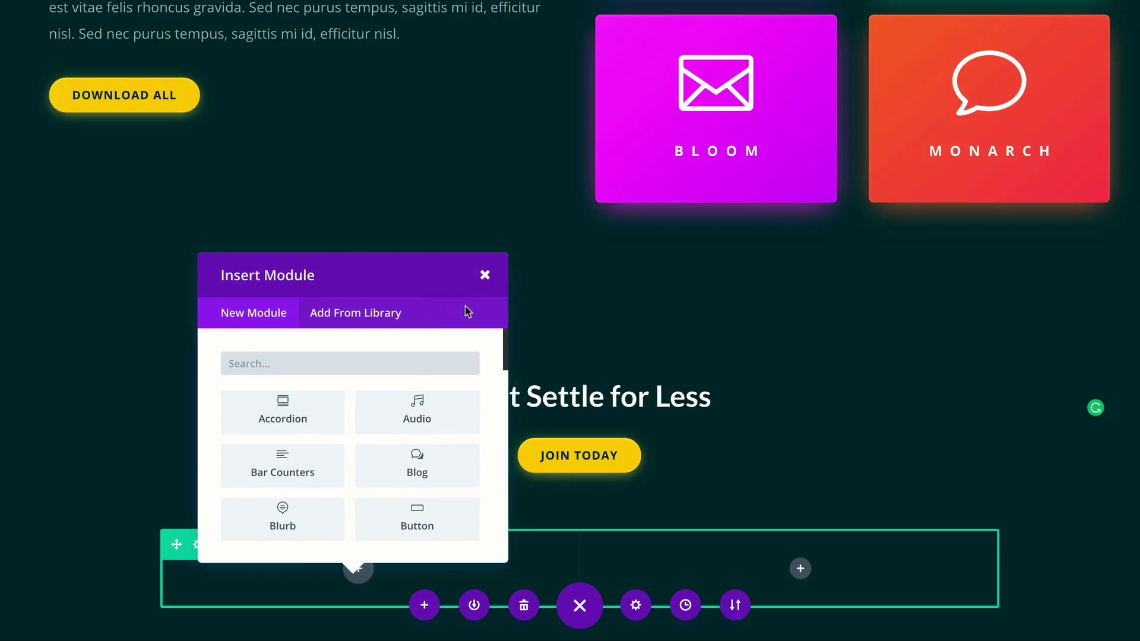
{"action": "left_click", "coordinate": [485, 277]}
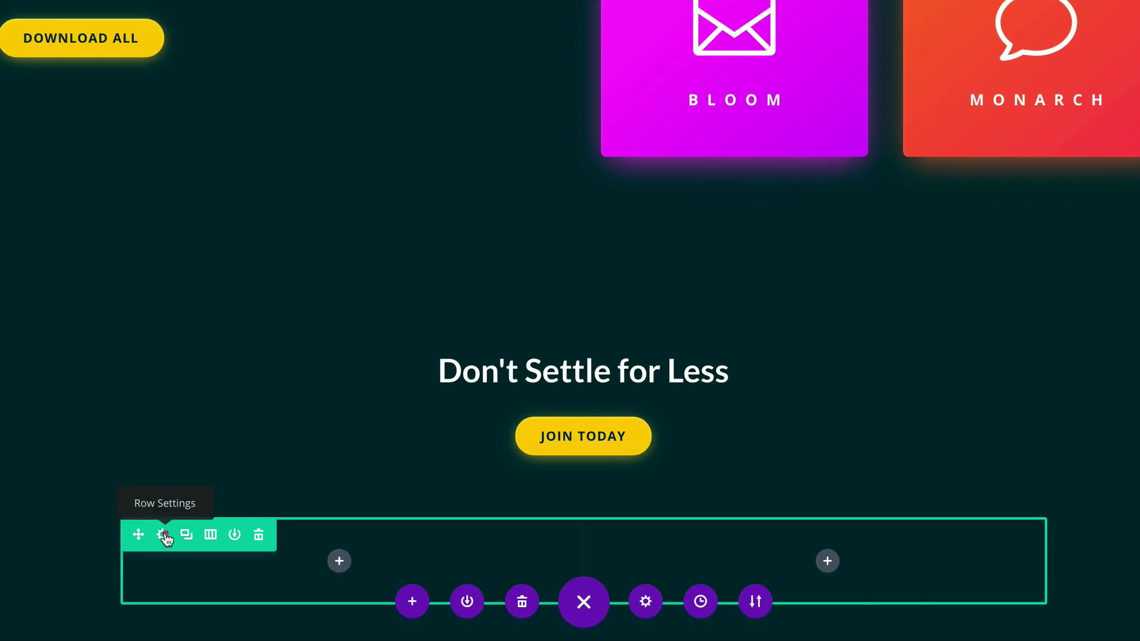
{"action": "left_click", "coordinate": [163, 535]}
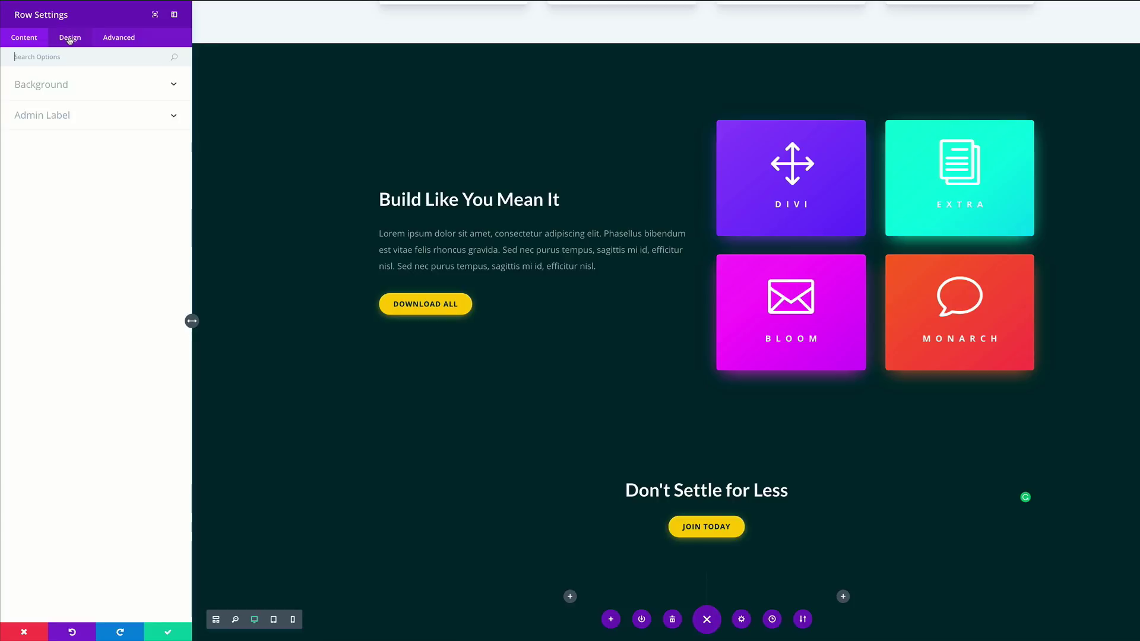
{"action": "left_click", "coordinate": [68, 38]}
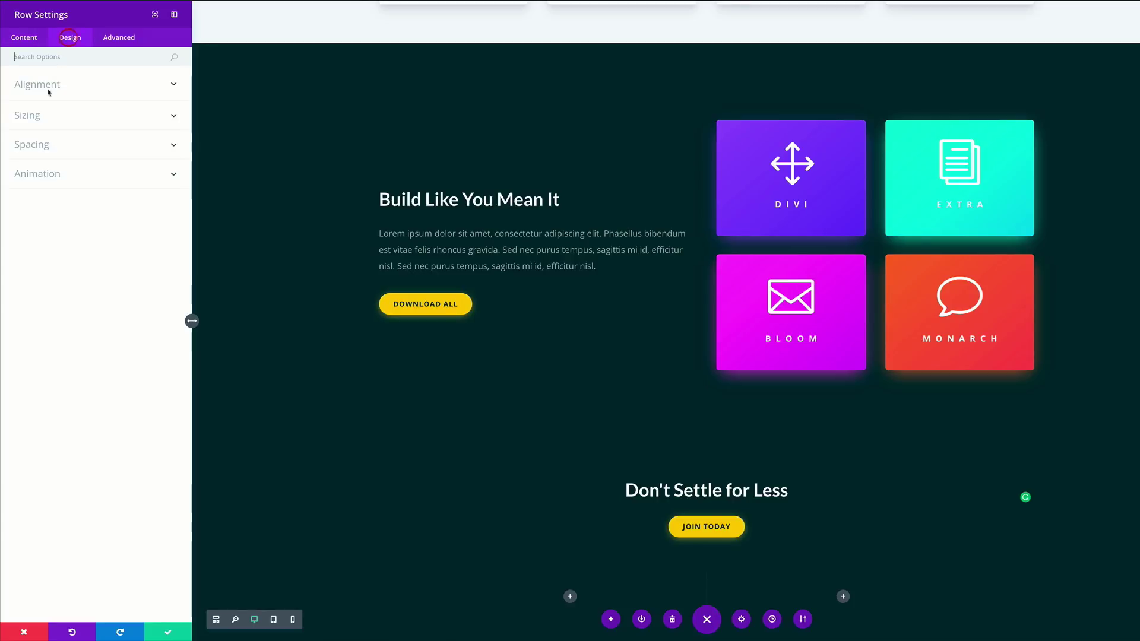
{"action": "left_click", "coordinate": [36, 117]}
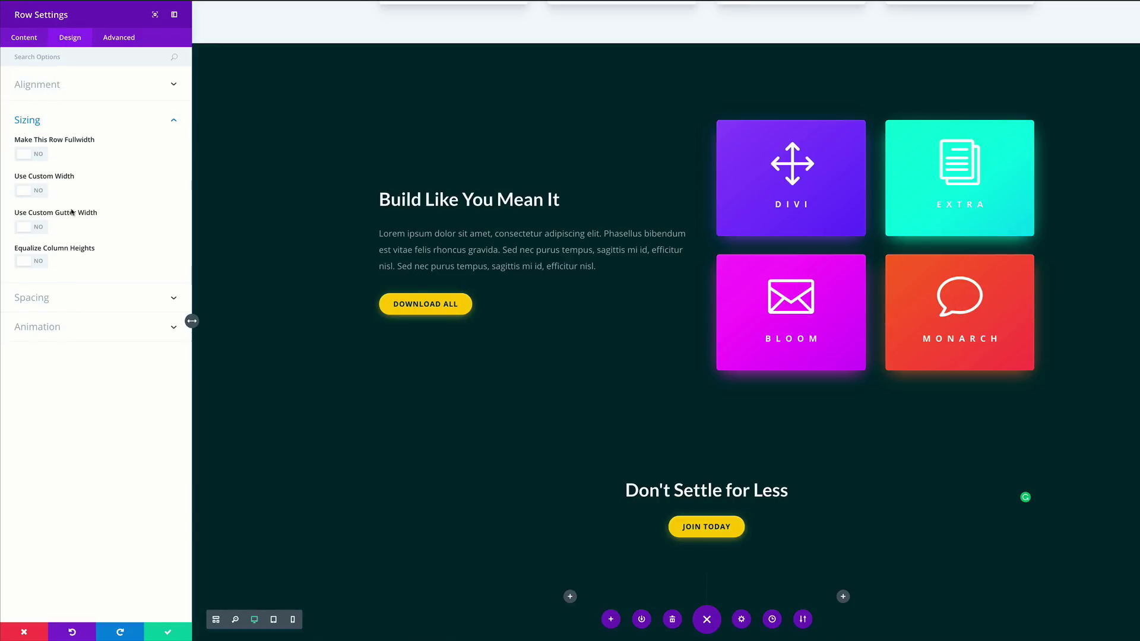
{"action": "left_click", "coordinate": [41, 230]}
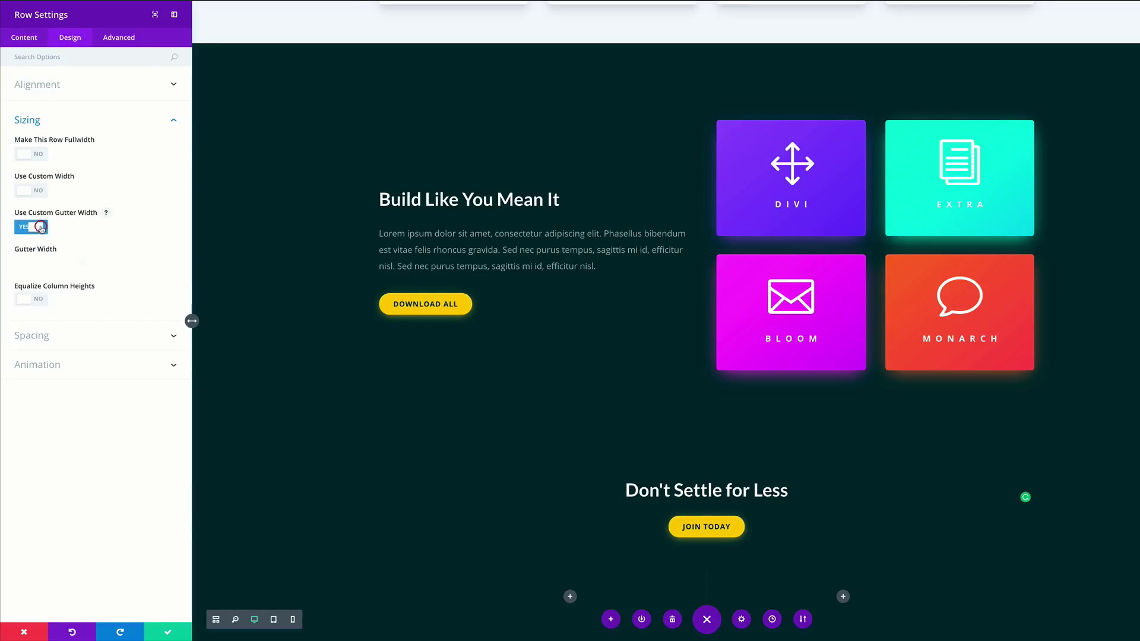
{"action": "double_click", "coordinate": [148, 266]}
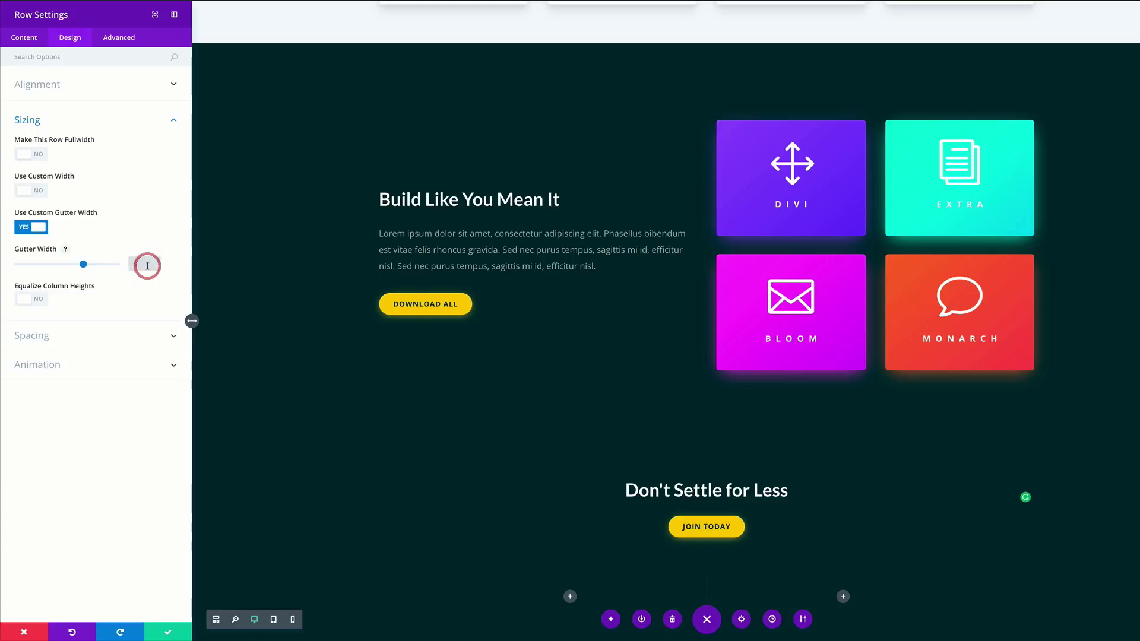
{"action": "type", "text": "2"}
{"action": "scroll", "coordinate": [622, 488], "scroll_direction": "down", "scroll_amount": 1}
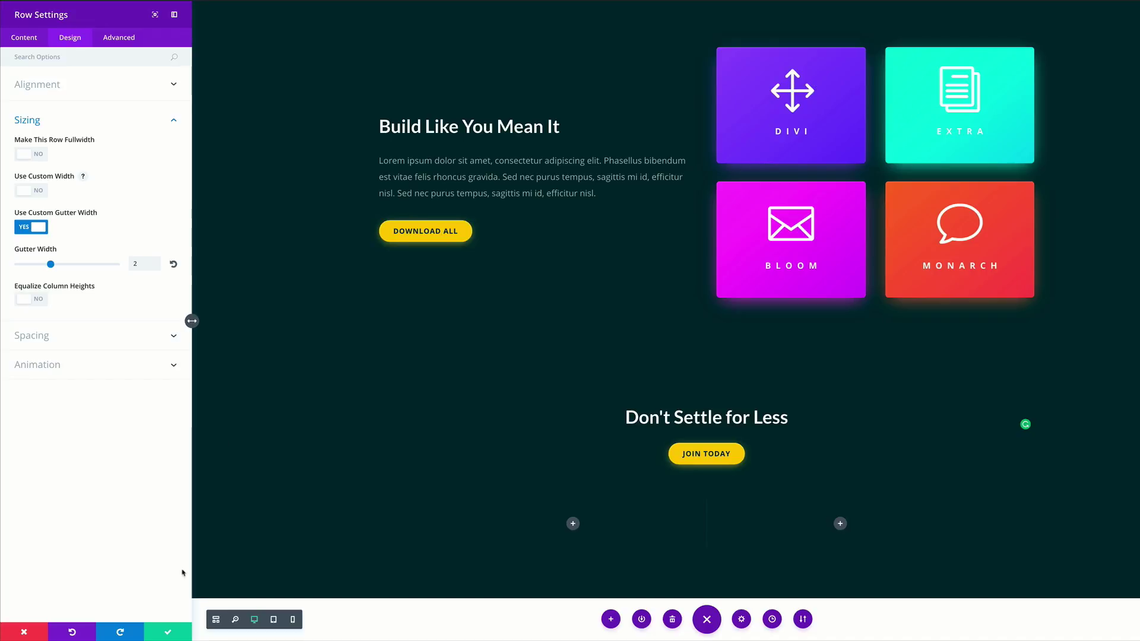
{"action": "left_click", "coordinate": [169, 632]}
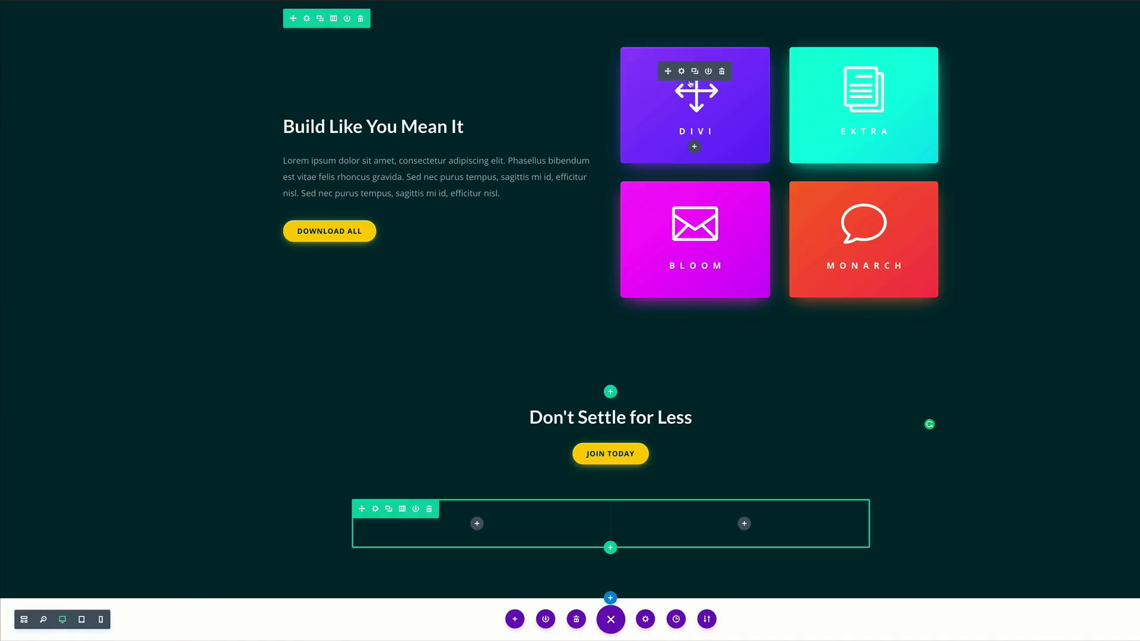
Duplicate the purple DIVI blurb and move the copy into the lower row's left column
{"action": "left_click", "coordinate": [696, 73]}
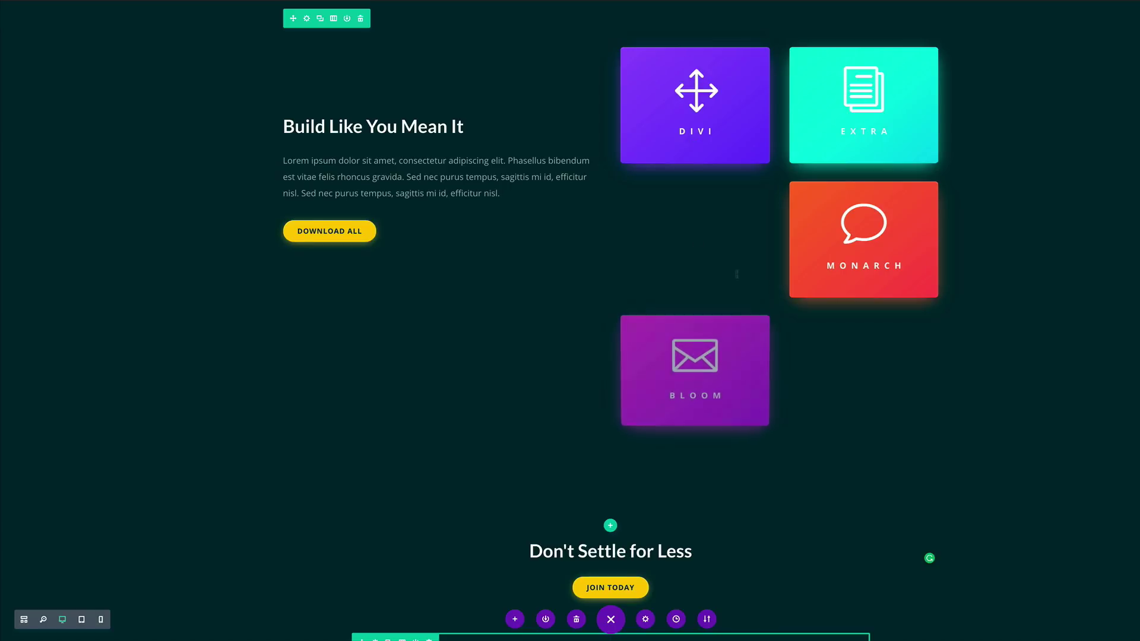
{"action": "scroll", "coordinate": [829, 295], "scroll_direction": "down", "scroll_amount": 2}
{"action": "left_click_drag", "start_coordinate": [667, 71], "coordinate": [473, 525]}
{"action": "scroll", "coordinate": [473, 524], "scroll_direction": "down", "scroll_amount": 2}
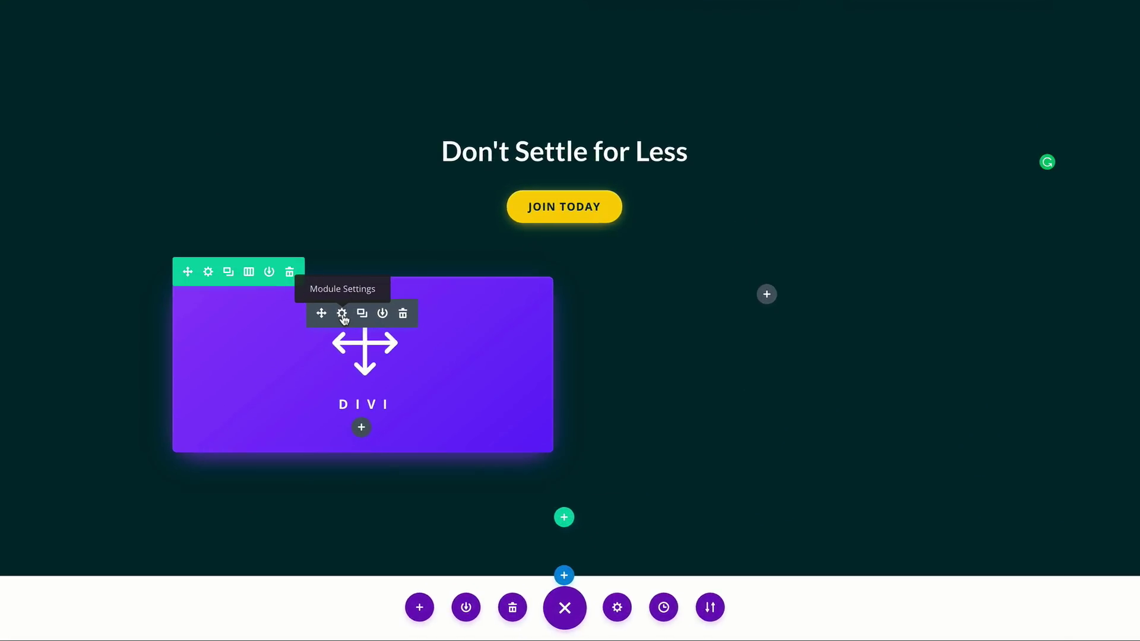
Retitle the copied blurb 'Builder'
{"action": "left_click", "coordinate": [343, 314]}
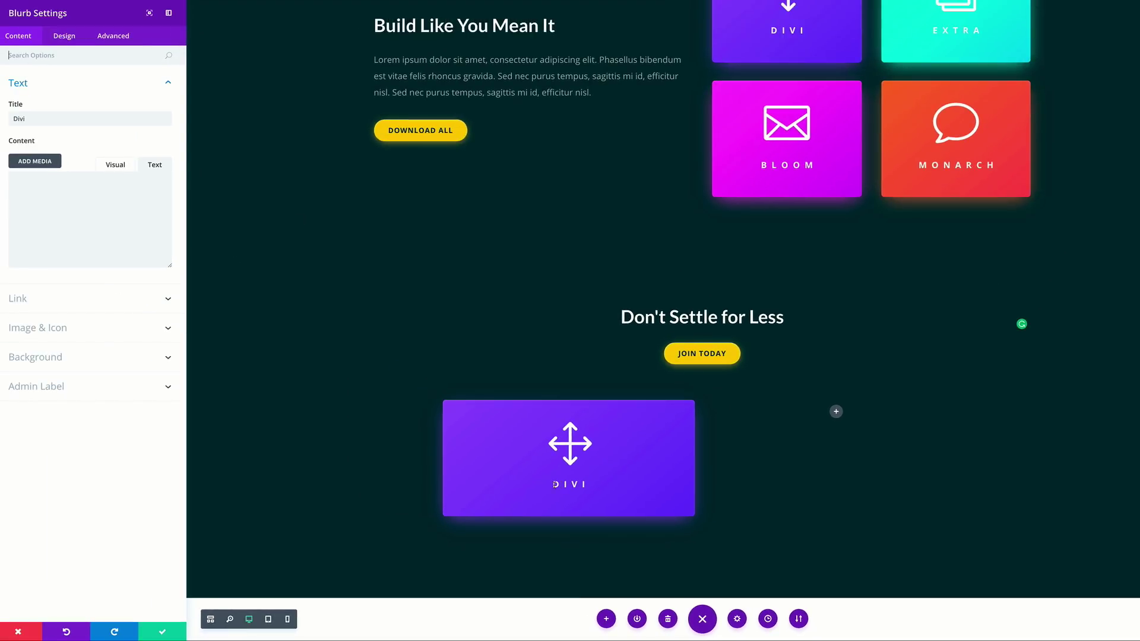
{"action": "left_click_drag", "start_coordinate": [555, 484], "coordinate": [574, 485]}
{"action": "type", "text": "Builder"}
Change the blurb's background gradient colours to #ff568e and #ff3d5d
{"action": "left_click", "coordinate": [61, 357]}
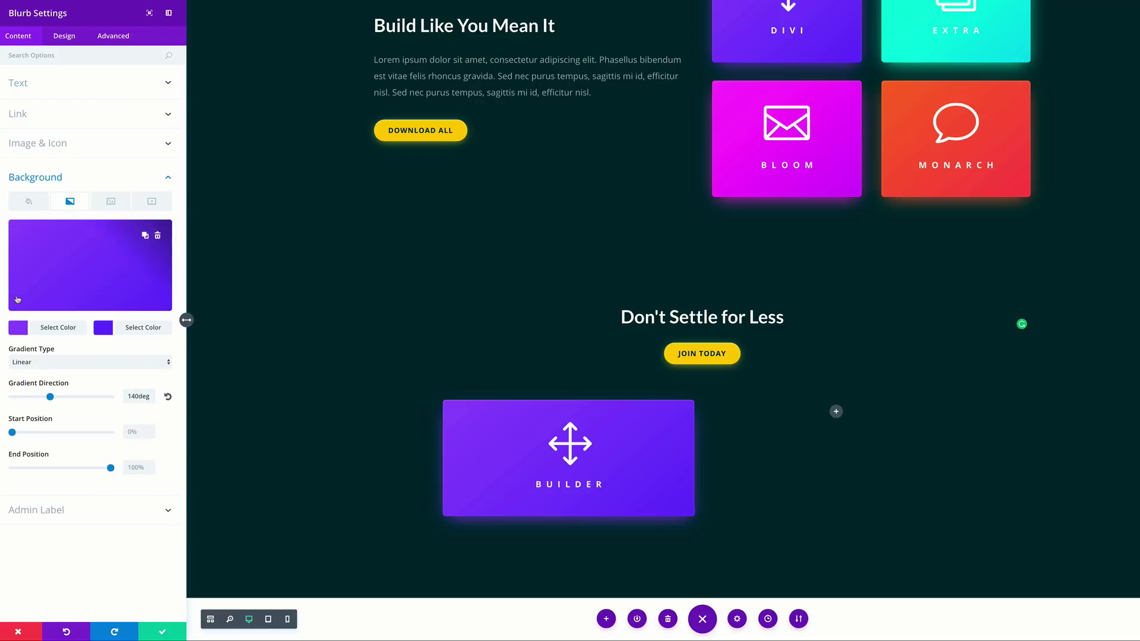
{"action": "left_click", "coordinate": [17, 331]}
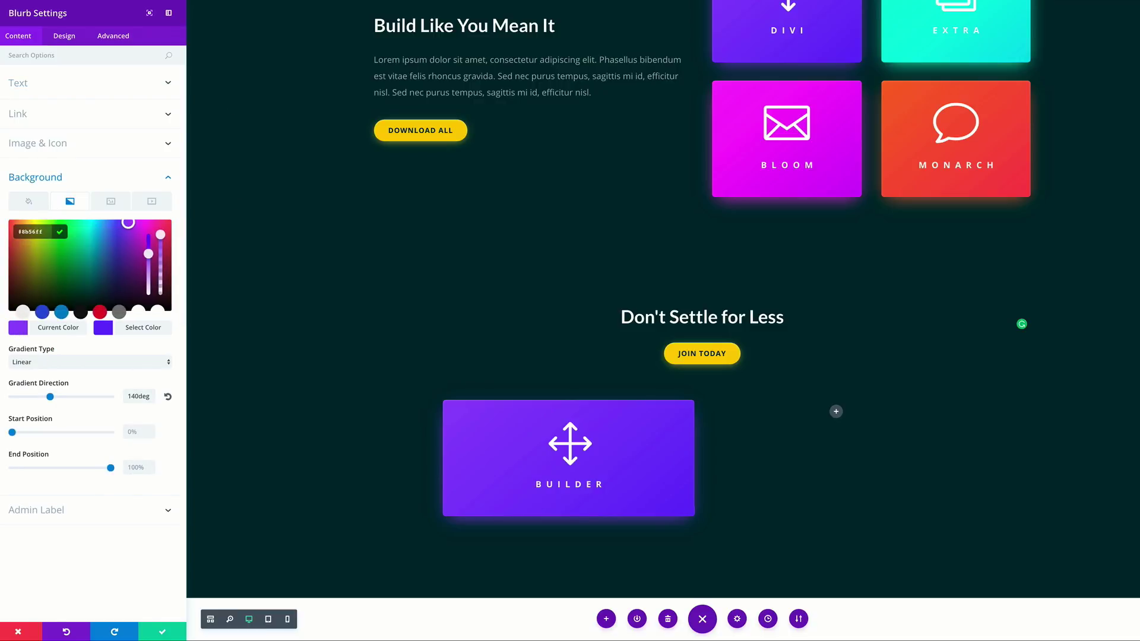
{"action": "left_click", "coordinate": [49, 230]}
{"action": "type", "text": "#ff568e"}
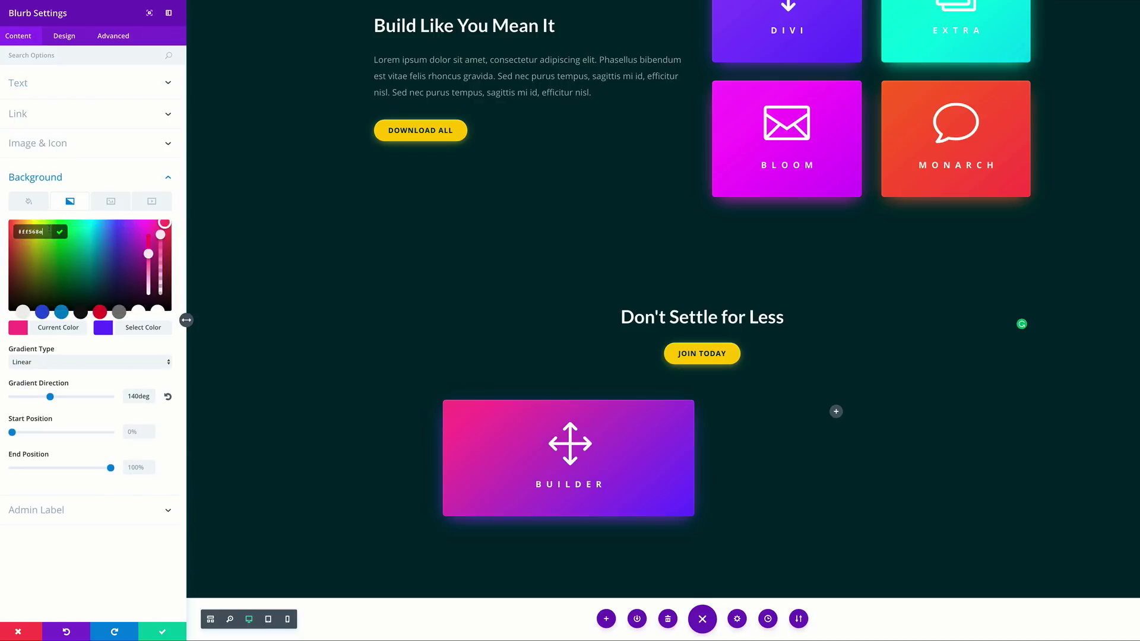
{"action": "left_click", "coordinate": [103, 328]}
{"action": "left_click", "coordinate": [45, 230]}
{"action": "type", "text": "#ff3d5d"}
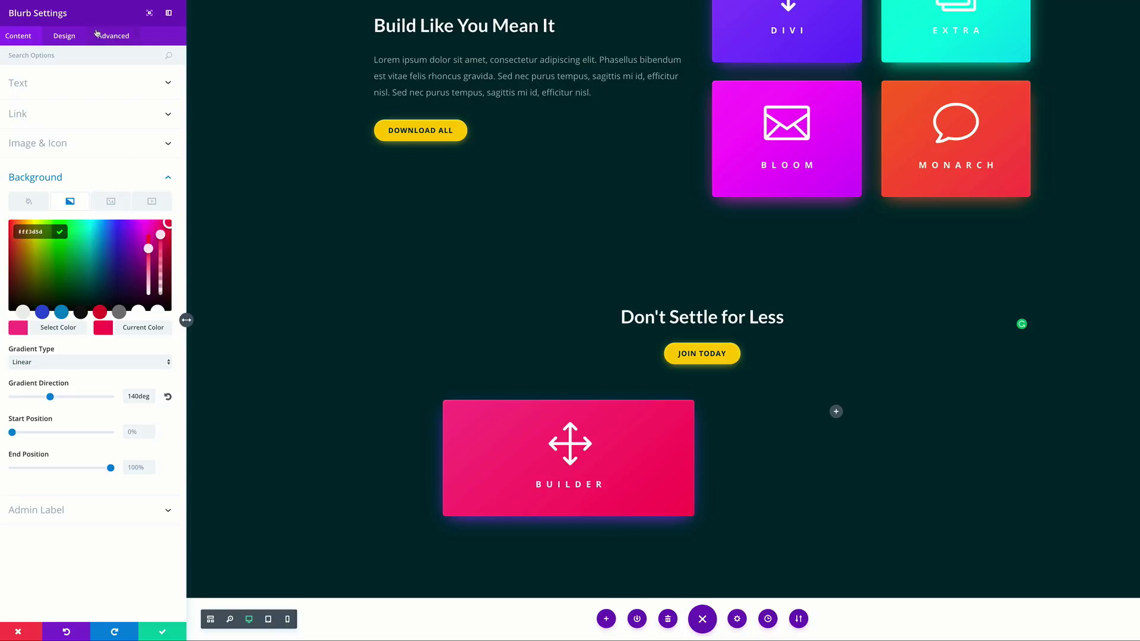
{"action": "left_click", "coordinate": [114, 36]}
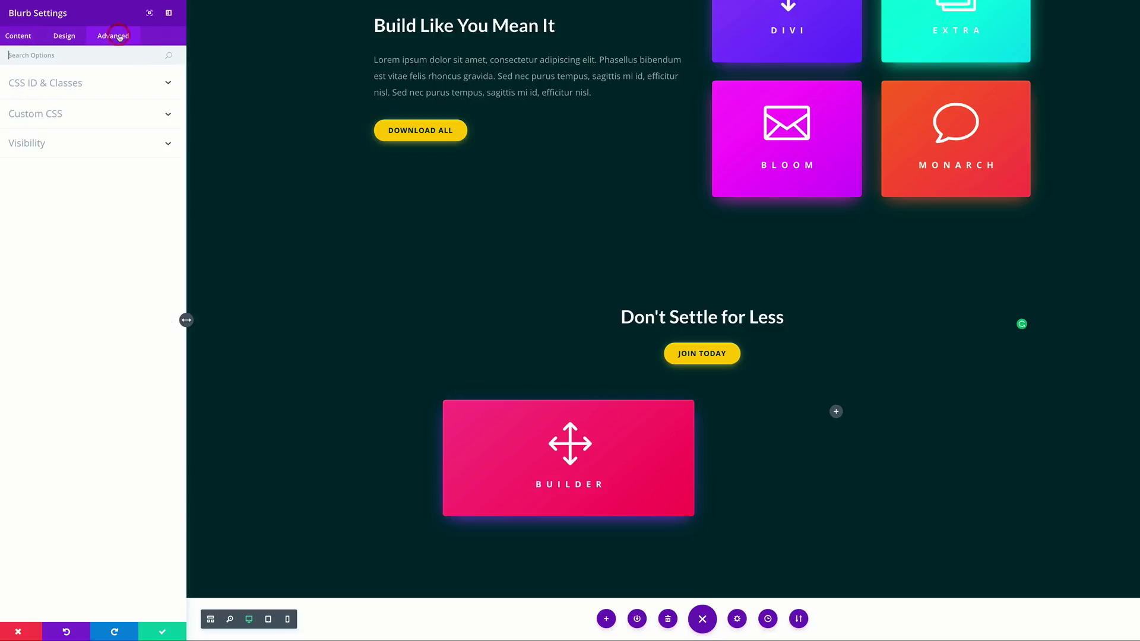
Replace the blurb's main element custom CSS to give it a pink #ff568e shadow
{"action": "double_click", "coordinate": [48, 112]}
{"action": "left_click", "coordinate": [48, 114]}
{"action": "left_click_drag", "start_coordinate": [121, 196], "coordinate": [13, 183]}
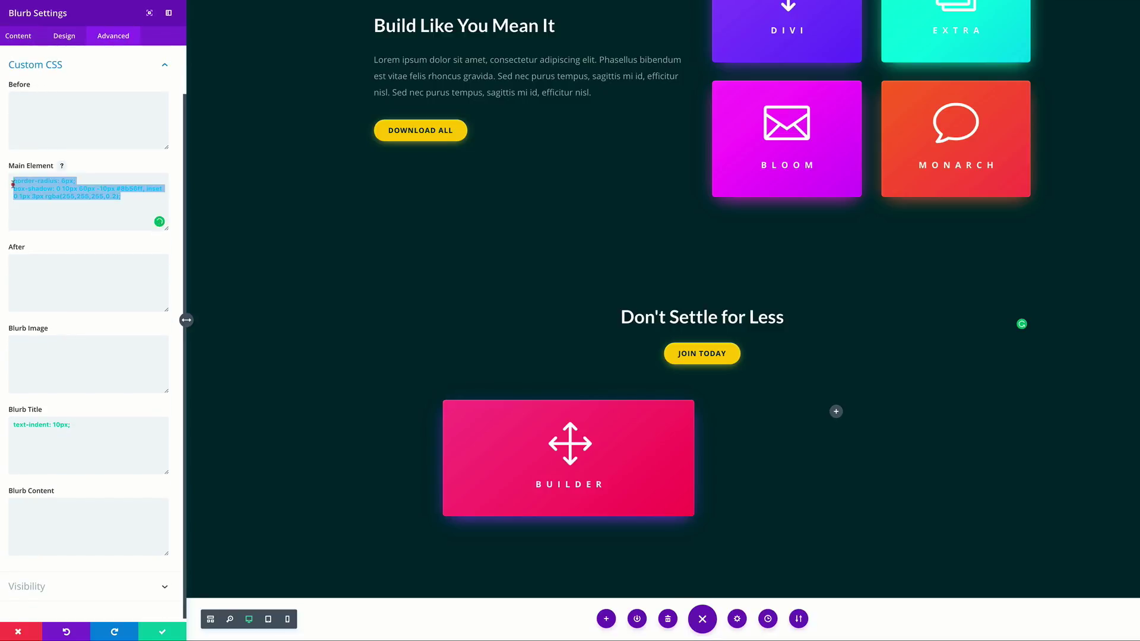
{"action": "type", "text": "border-radius: 6px; box-shadow: 0 10px 60px -10px #ff568e, inset 0 1px 3px rgba(255,255,255,0.2);"}
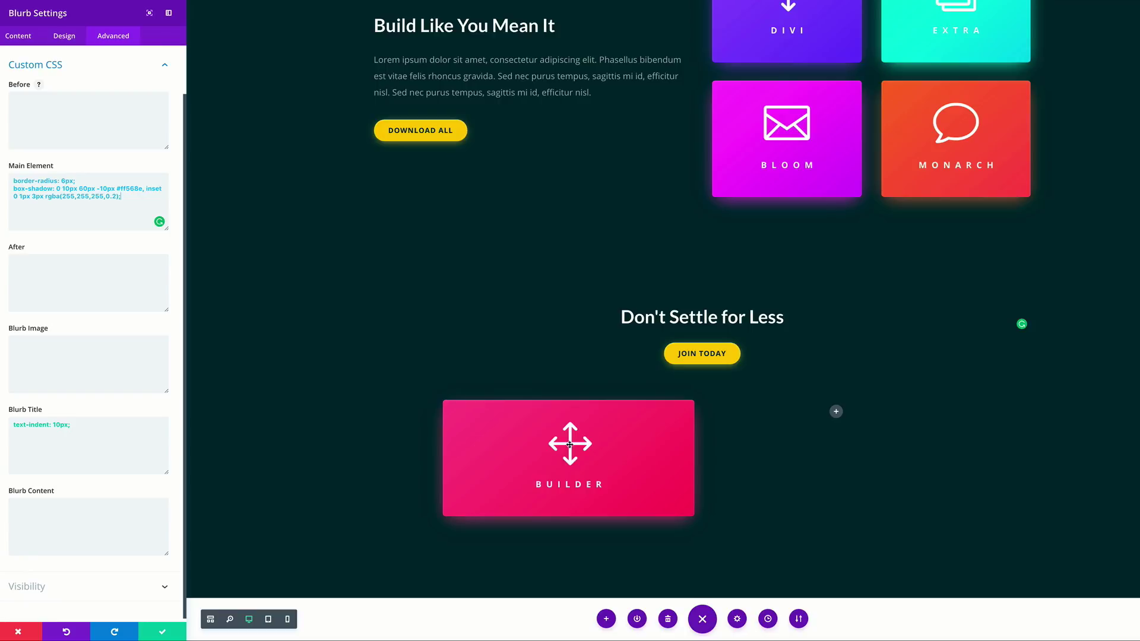
Give the BUILDER blurb a sliders icon and keep its settings
{"action": "left_click", "coordinate": [19, 37]}
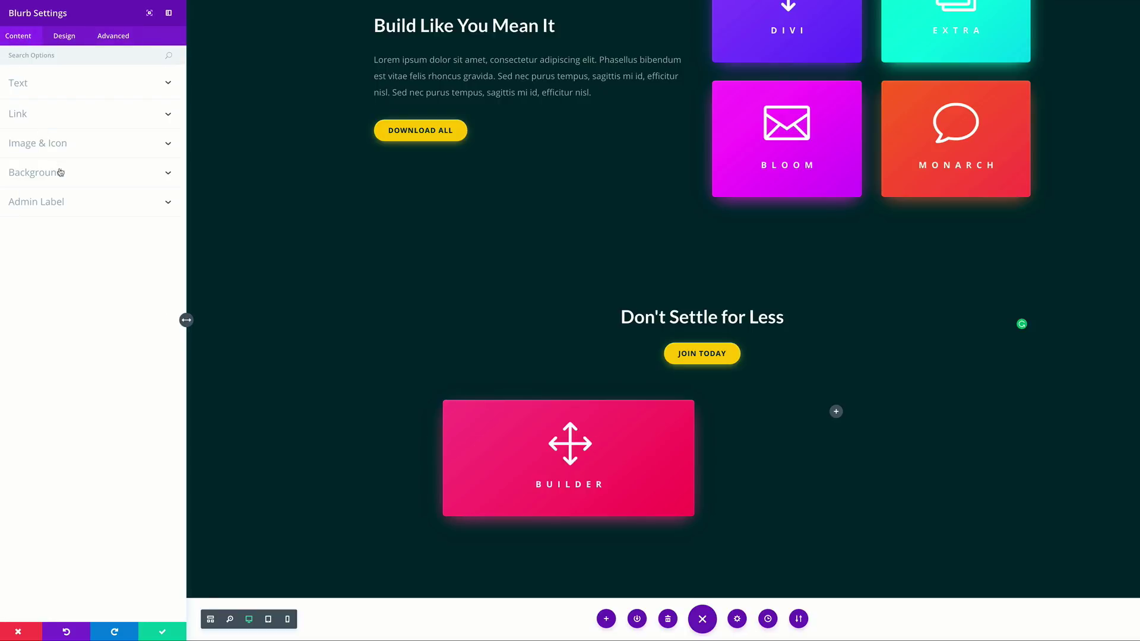
{"action": "left_click", "coordinate": [55, 146]}
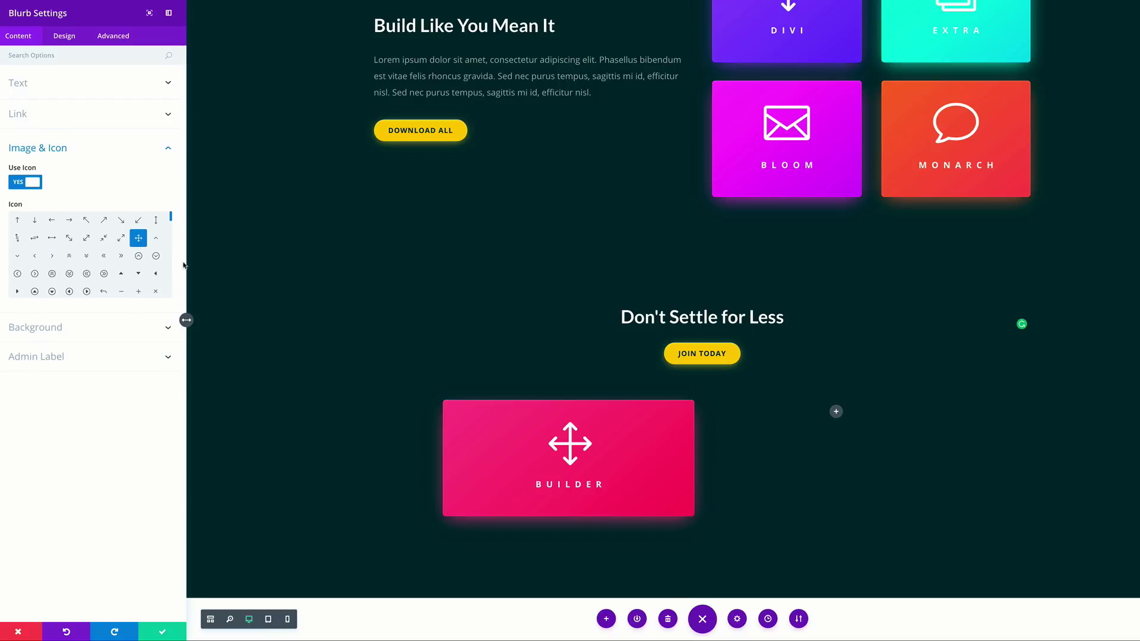
{"action": "left_click", "coordinate": [138, 243]}
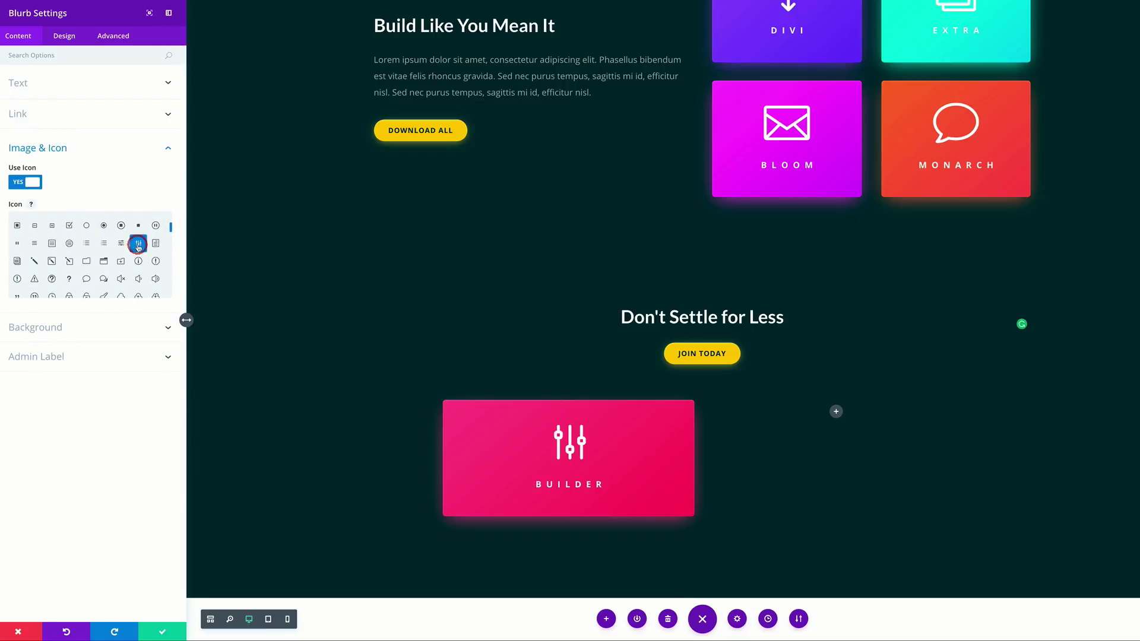
{"action": "left_click", "coordinate": [162, 634]}
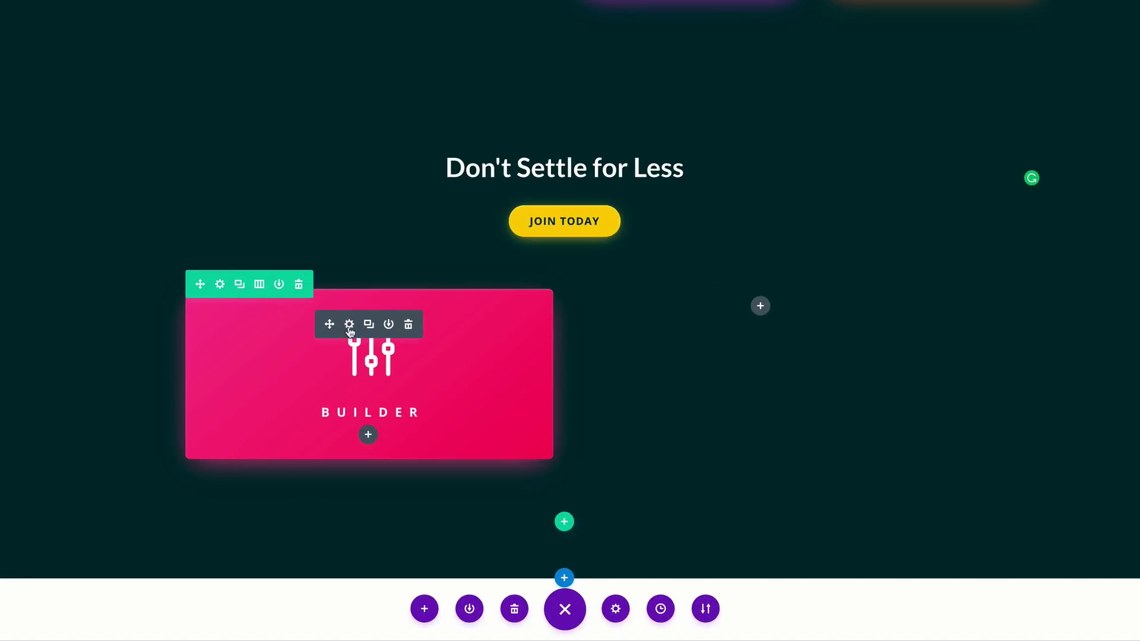
Duplicate the BUILDER blurb into the right column and retitle the copy 'SERENE'
{"action": "left_click", "coordinate": [370, 324]}
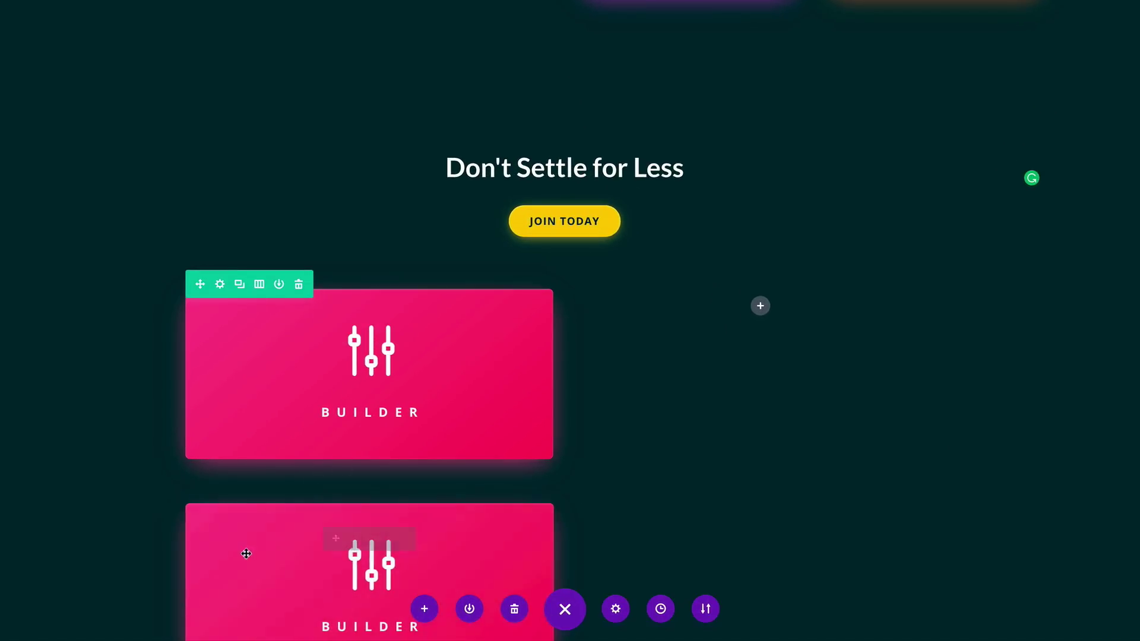
{"action": "left_click_drag", "start_coordinate": [330, 541], "coordinate": [744, 324]}
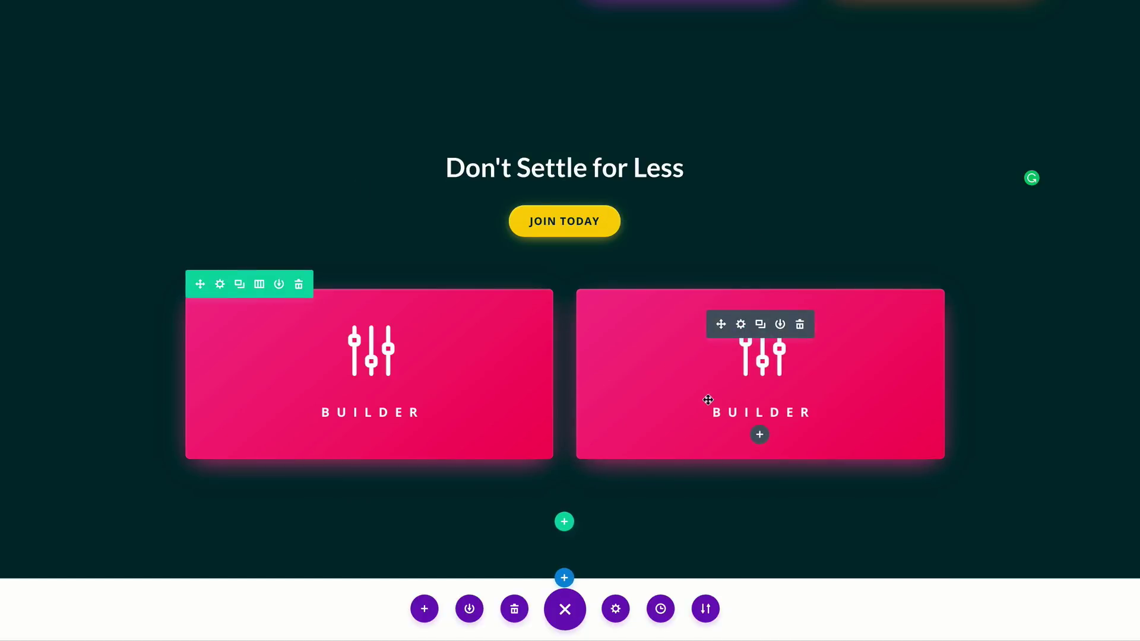
{"action": "left_click_drag", "start_coordinate": [714, 409], "coordinate": [812, 412]}
{"action": "type", "text": "SERENE"}
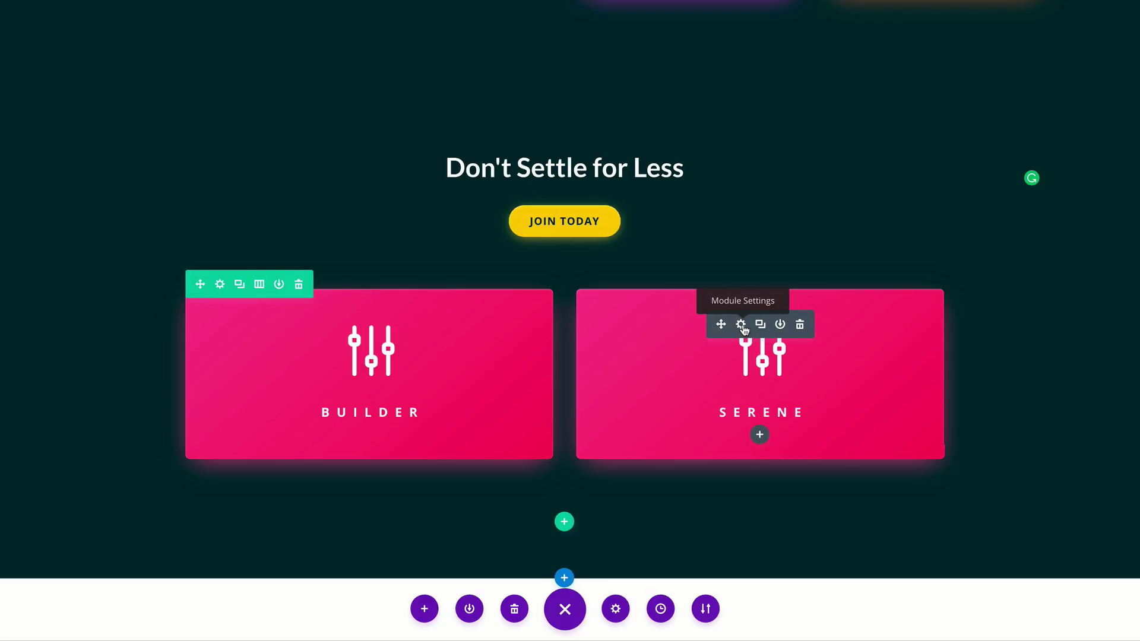
Change the Serene blurb's icon to a cloud
{"action": "left_click", "coordinate": [741, 324]}
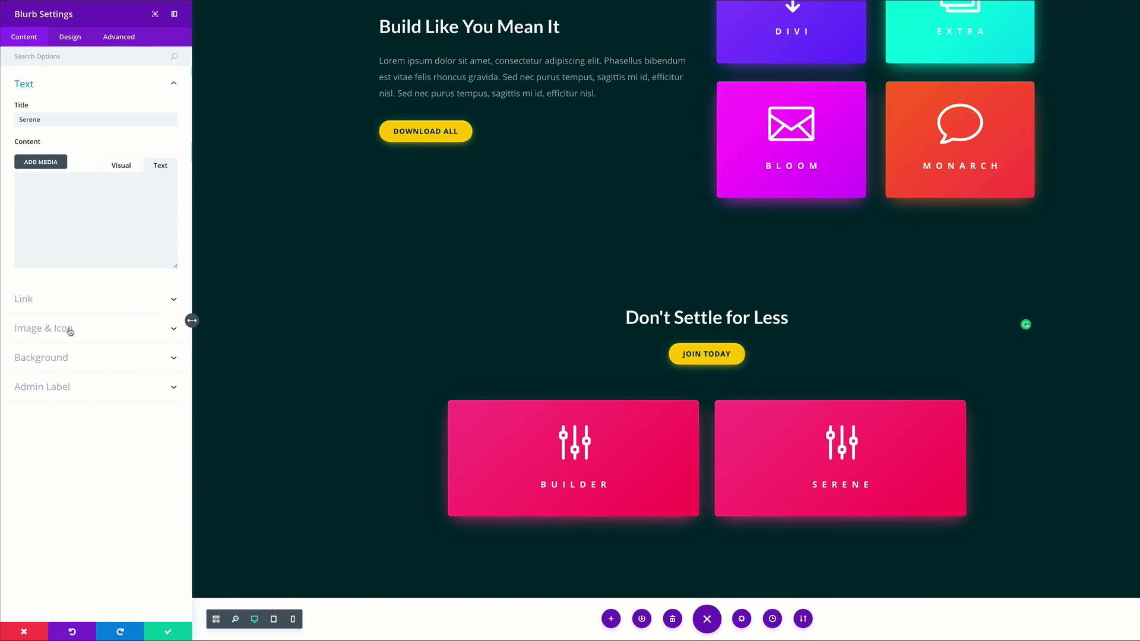
{"action": "left_click", "coordinate": [70, 330]}
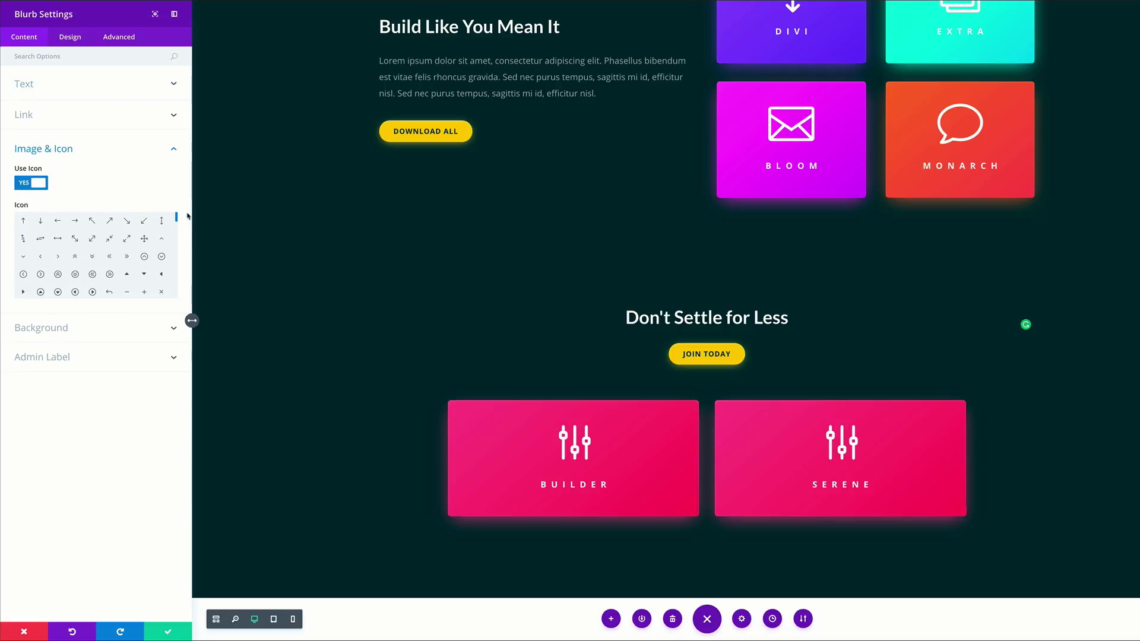
{"action": "left_click_drag", "start_coordinate": [177, 221], "coordinate": [181, 234]}
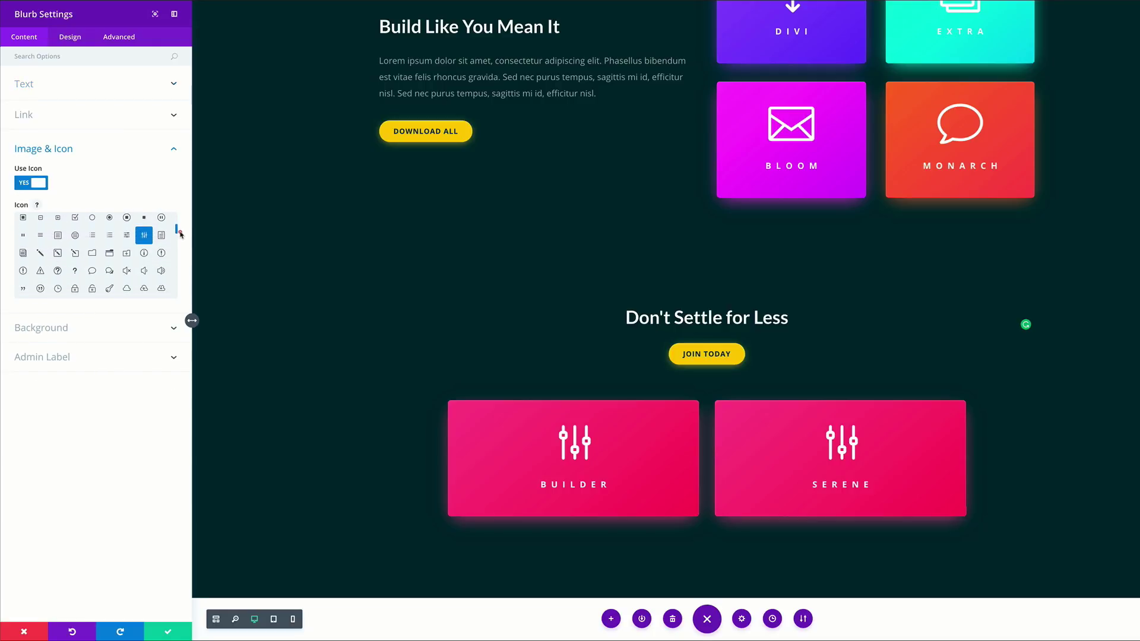
{"action": "left_click", "coordinate": [128, 284]}
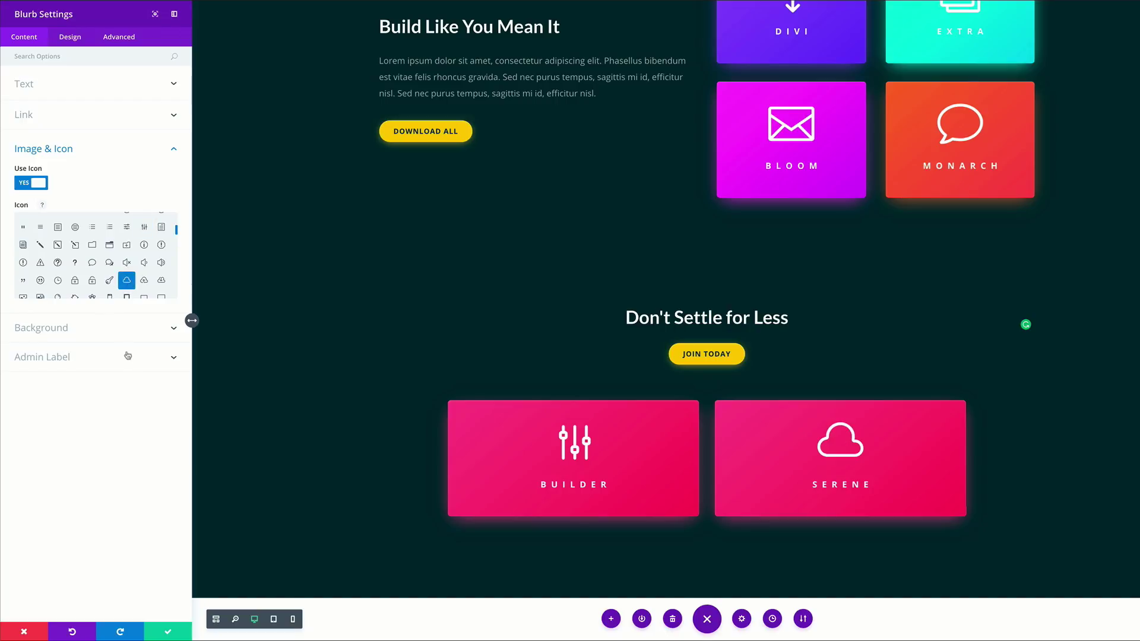
Set the blurb's background gradient colours to #3da4ff and #385eea
{"action": "left_click", "coordinate": [64, 329]}
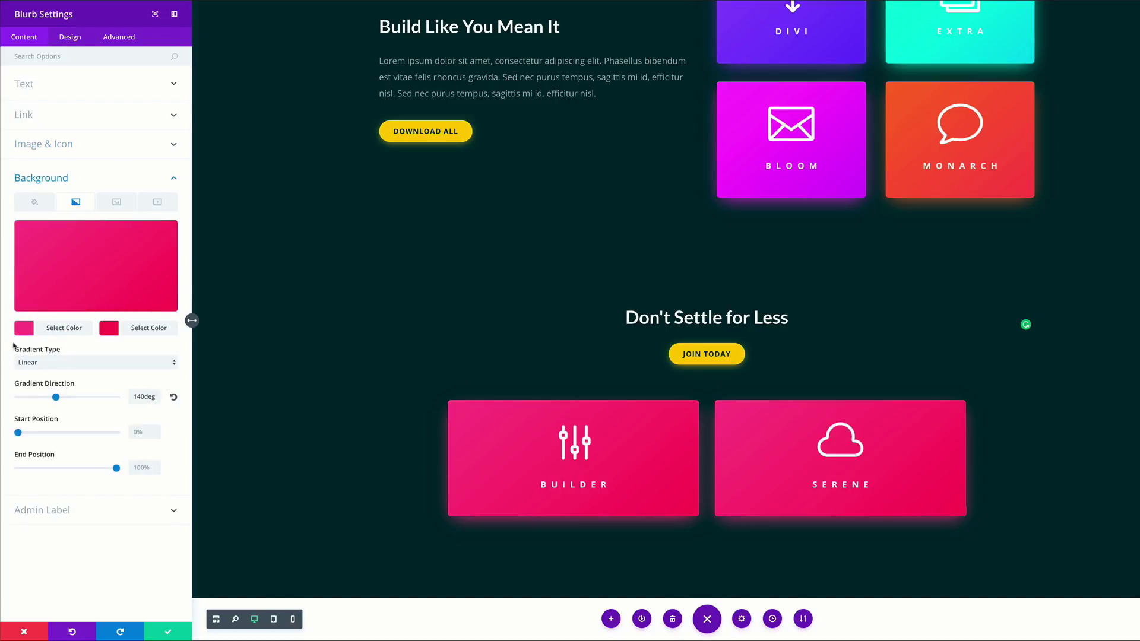
{"action": "left_click", "coordinate": [26, 333]}
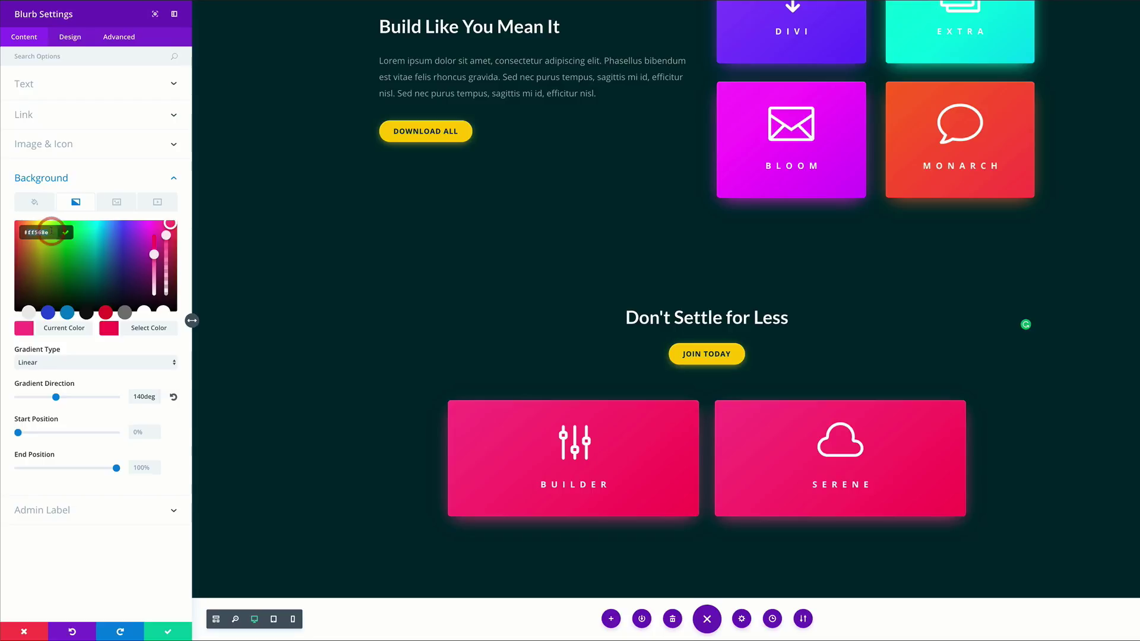
{"action": "key", "text": "ctrl+a"}
{"action": "type", "text": "#3da4ff"}
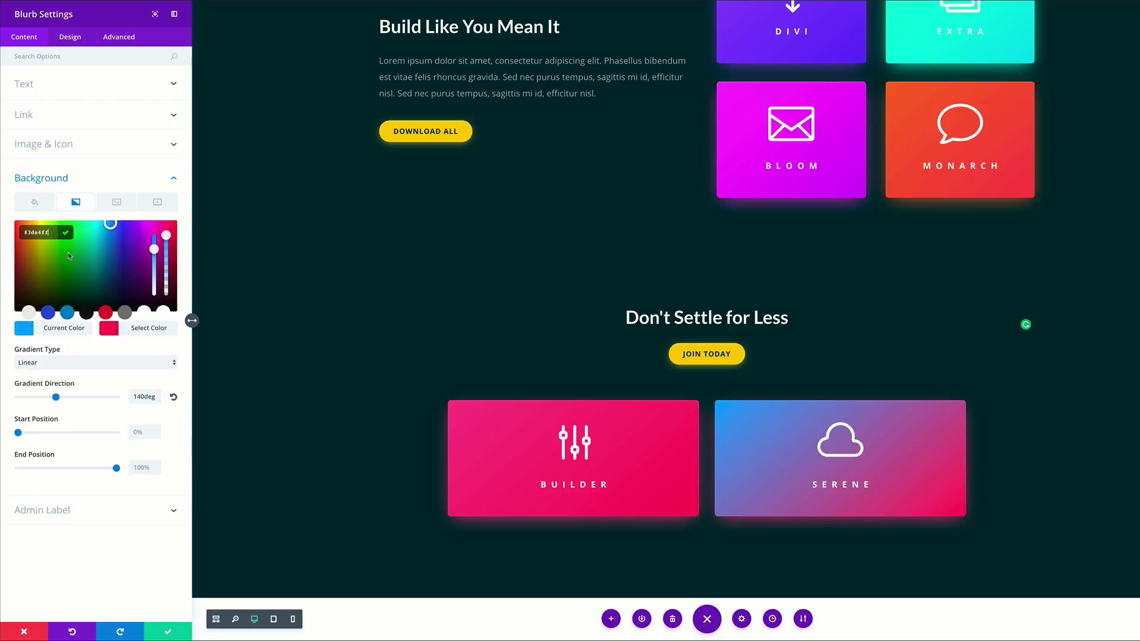
{"action": "left_click", "coordinate": [112, 331]}
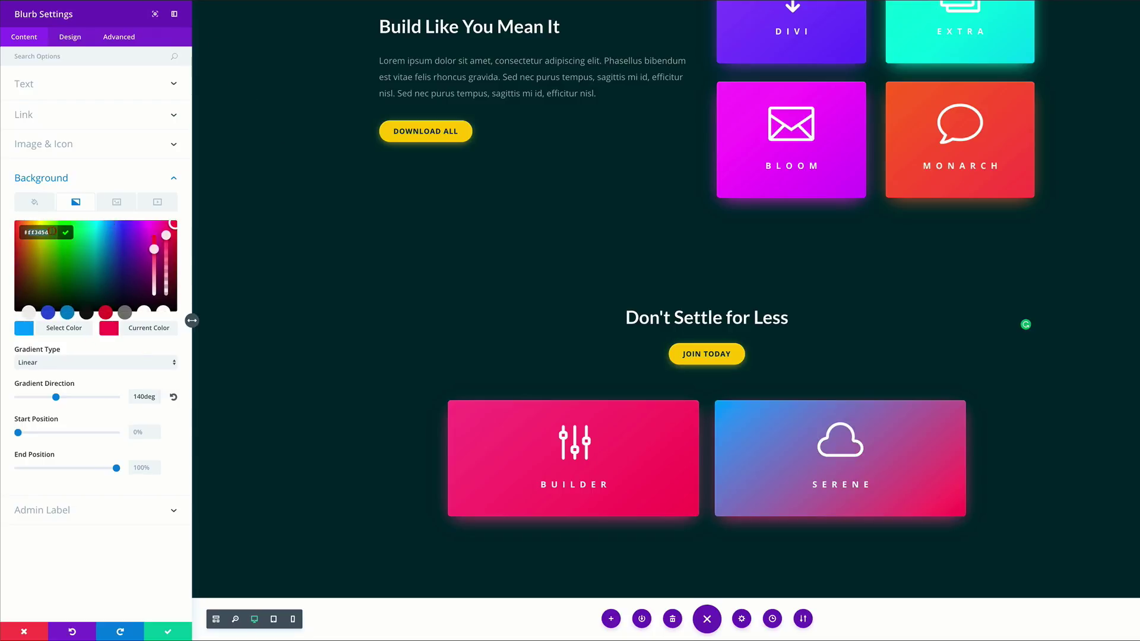
{"action": "key", "text": "ctrl+a"}
{"action": "type", "text": "#385eea"}
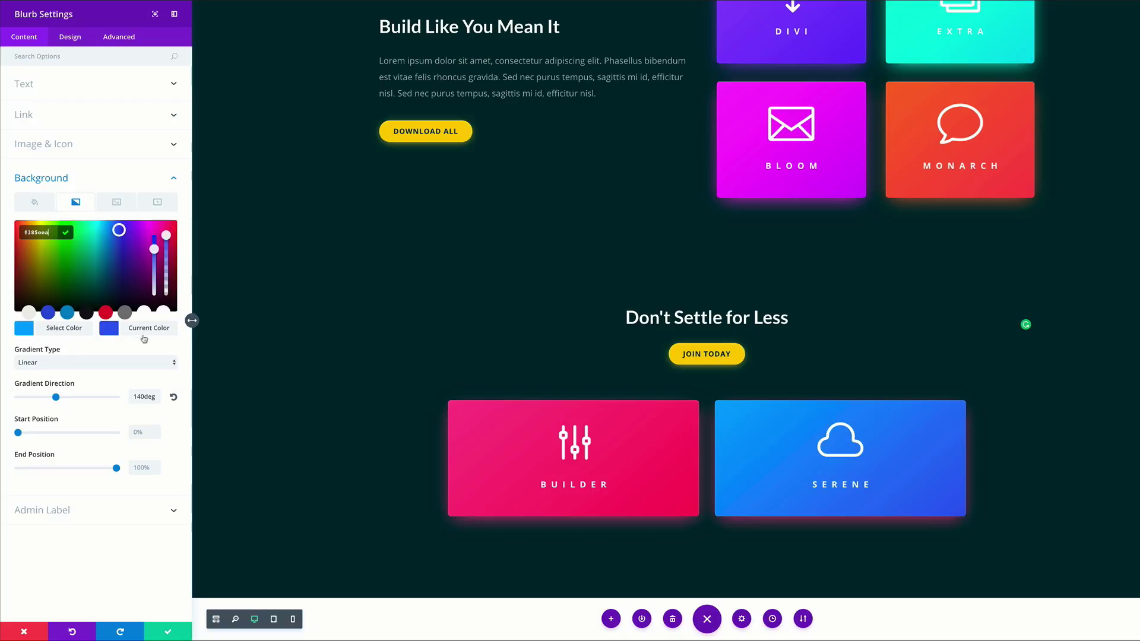
Replace the Main Element custom CSS with a #3da4ff blue glow and save the blurb
{"action": "left_click", "coordinate": [124, 40]}
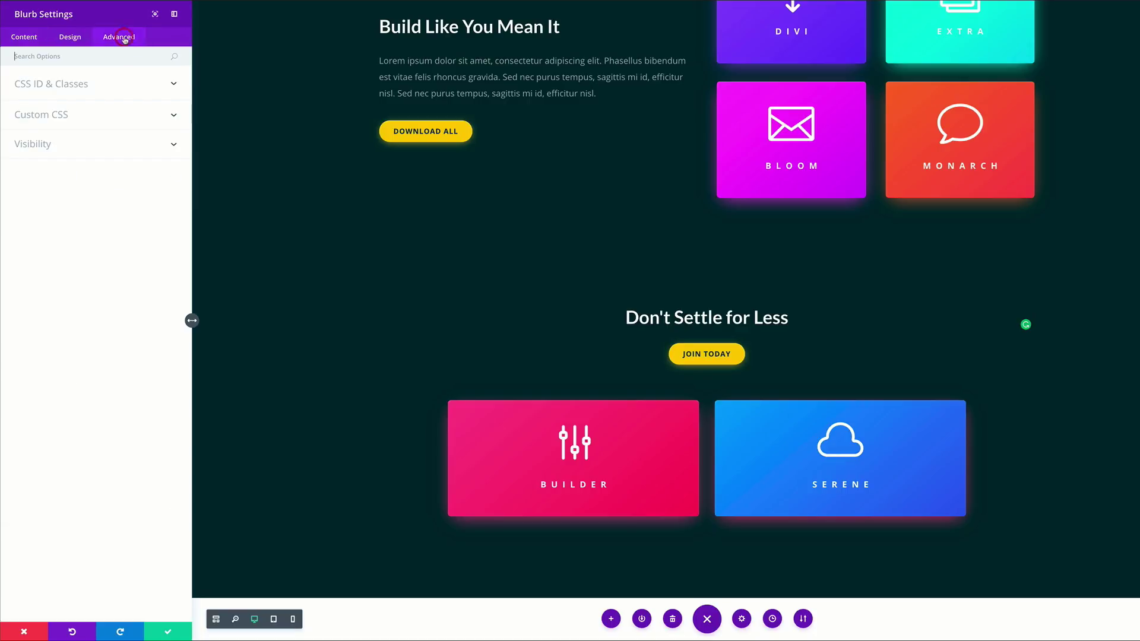
{"action": "left_click", "coordinate": [65, 119]}
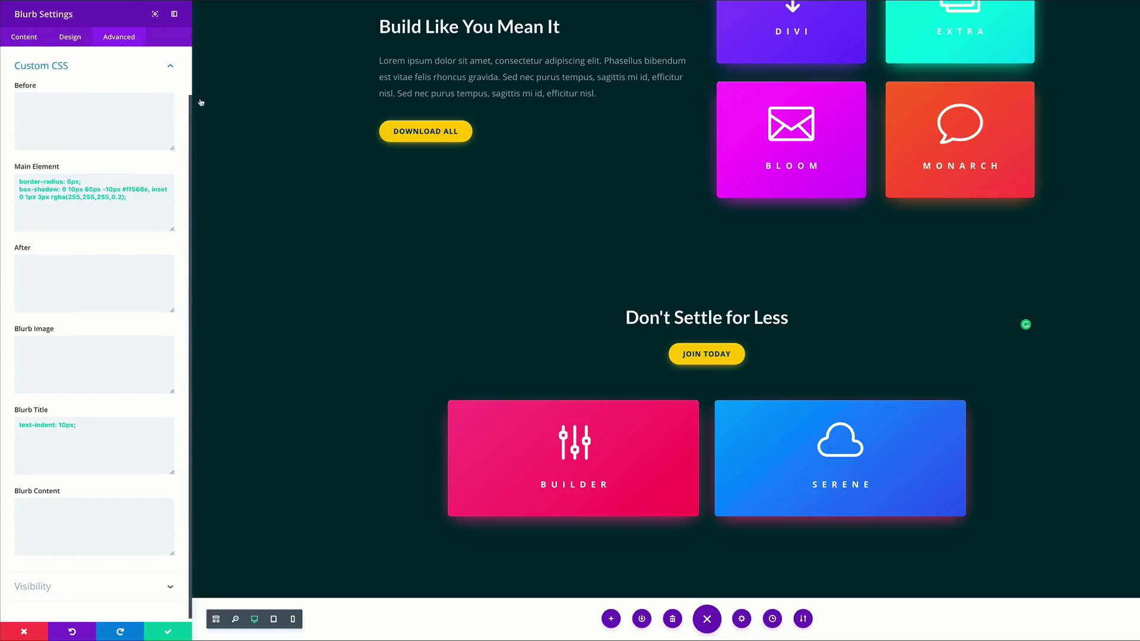
{"action": "left_click_drag", "start_coordinate": [129, 199], "coordinate": [13, 185]}
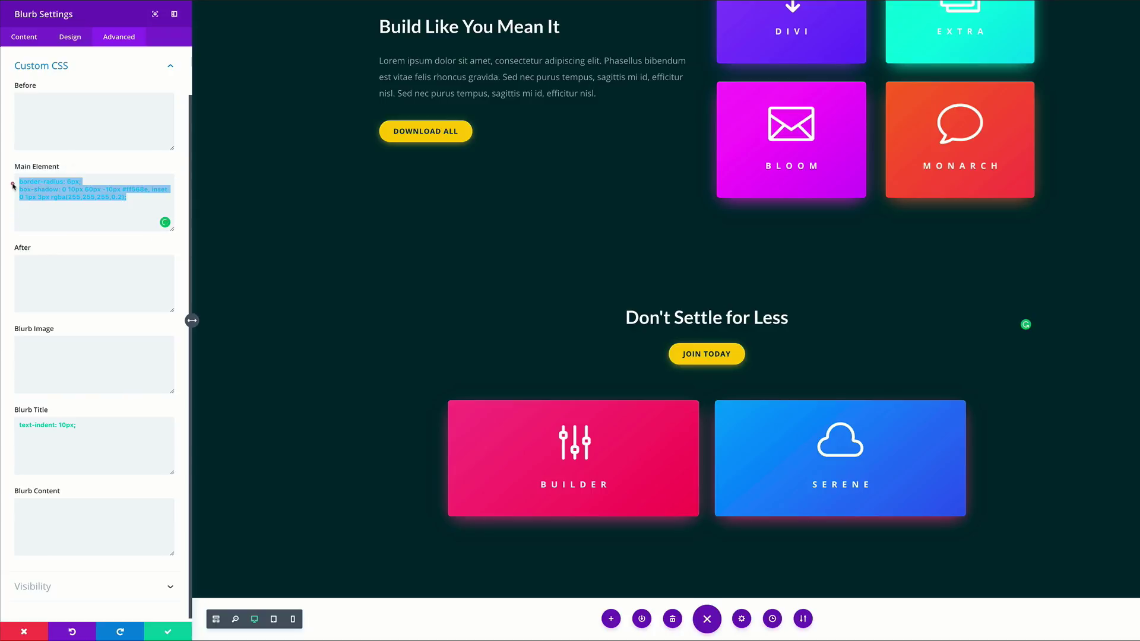
{"action": "type", "text": "border-radius: 6px; box-shadow: 0 10px 60px -10px #3da4ff, inset 0 1px 3px rgba(255,255,255,0.2);"}
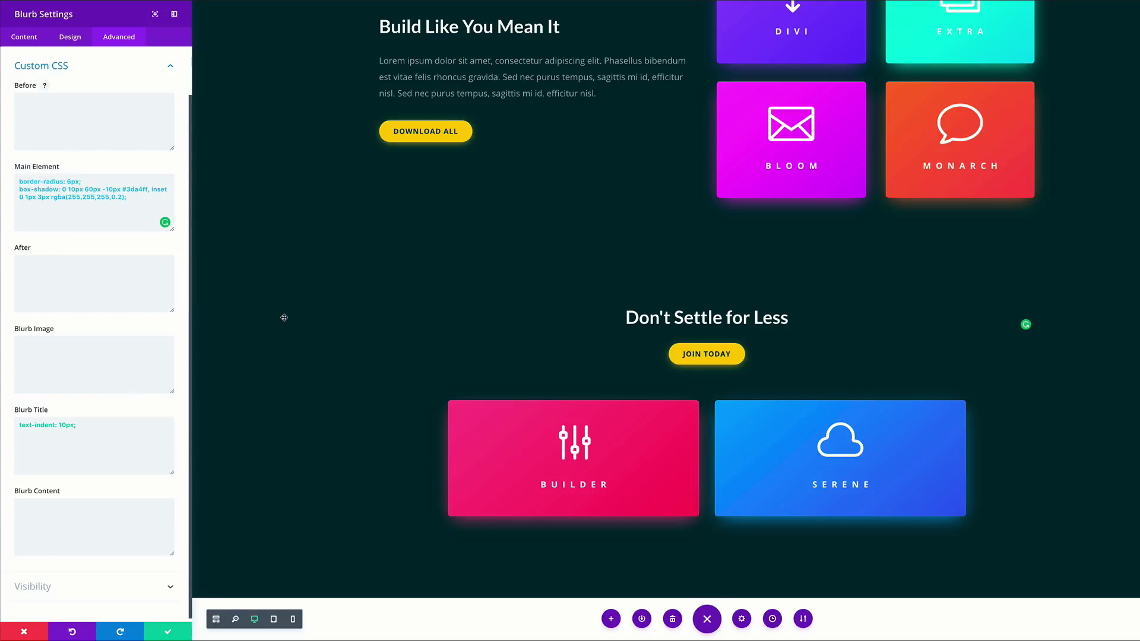
{"action": "left_click", "coordinate": [169, 631]}
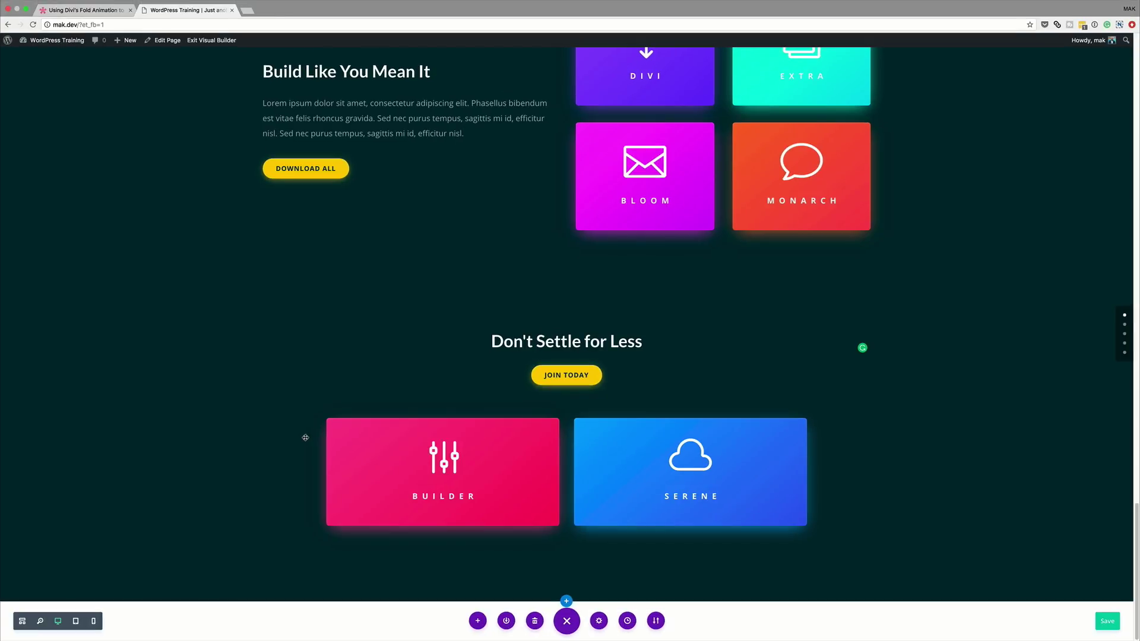
Exit the Visual Builder and scroll the live page down to the Don't Settle for Less section
{"action": "left_click", "coordinate": [224, 41]}
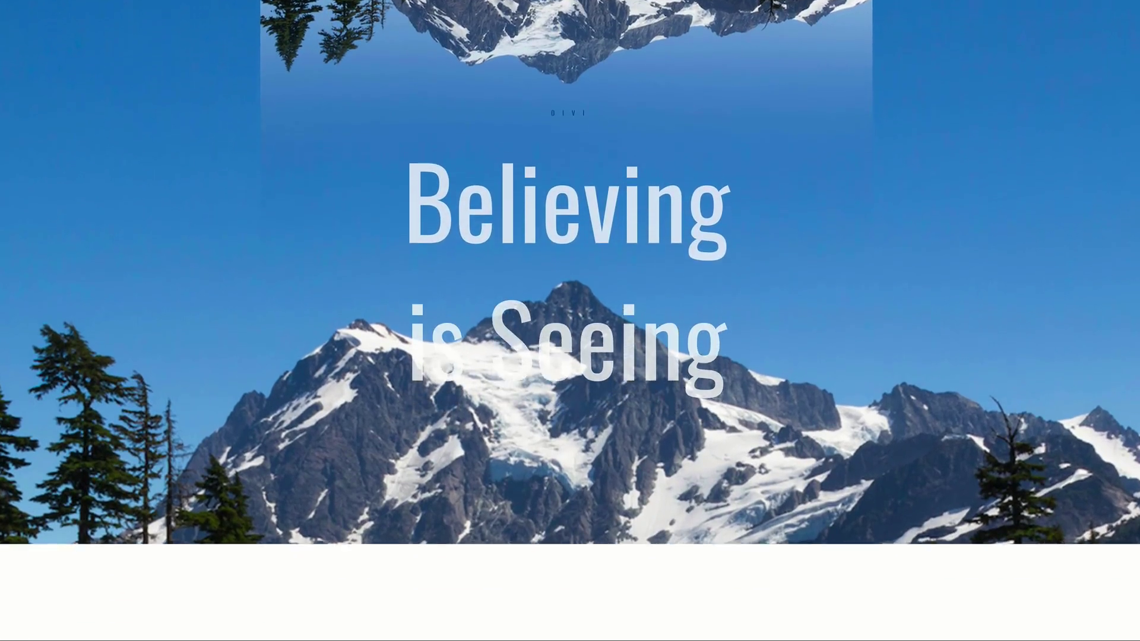
{"action": "scroll", "coordinate": [570, 320], "scroll_direction": "down", "scroll_amount": 8}
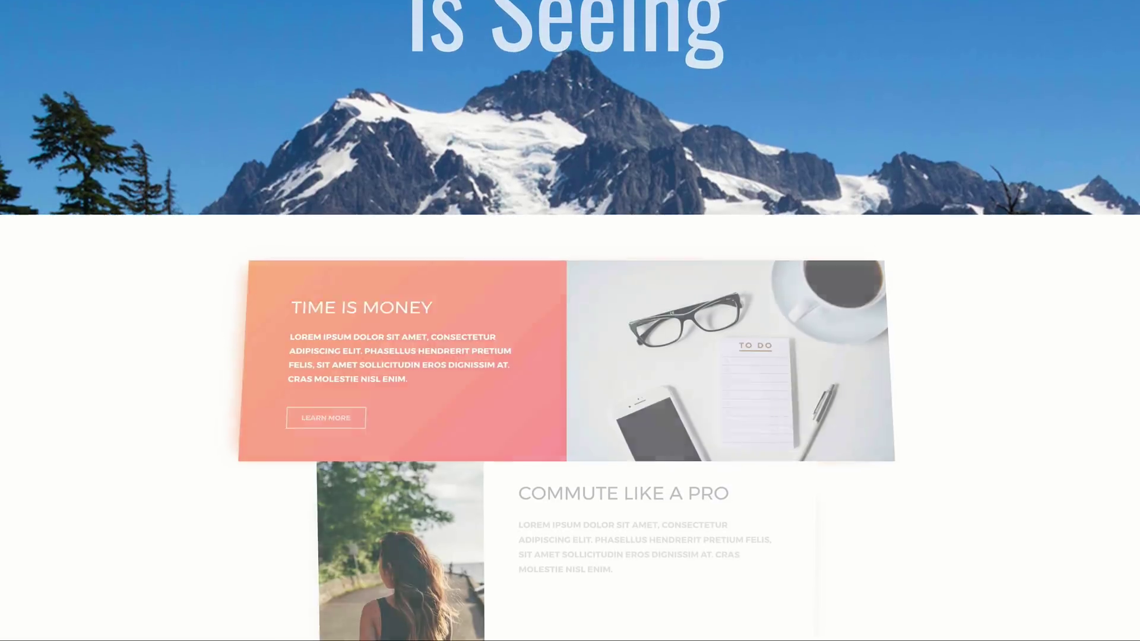
{"action": "scroll", "coordinate": [569, 320], "scroll_direction": "down", "scroll_amount": 6}
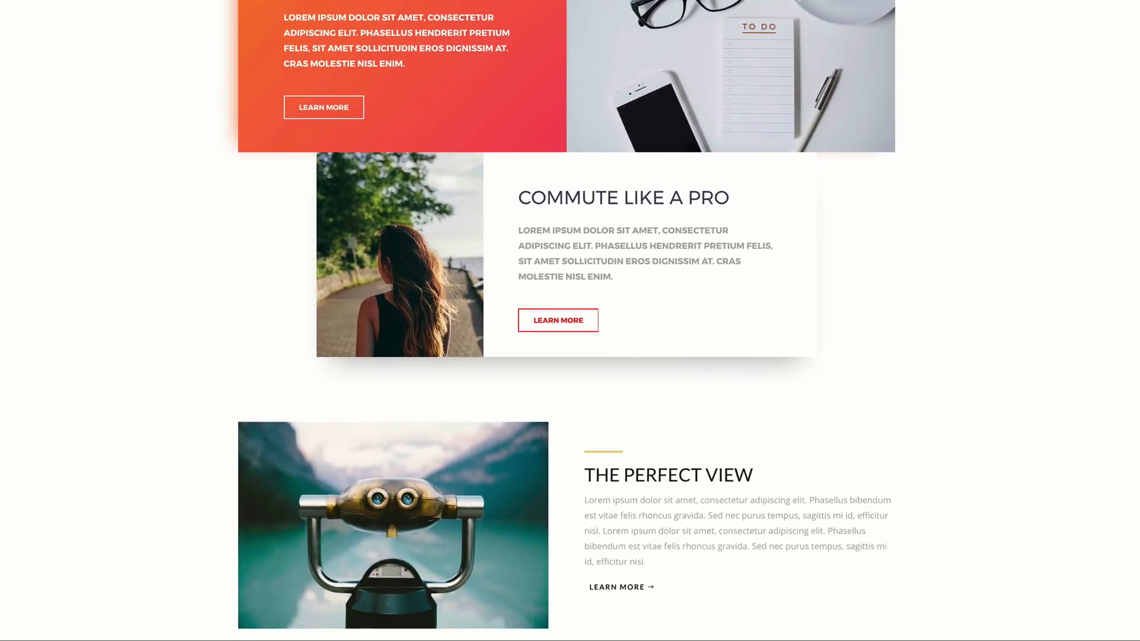
{"action": "scroll", "coordinate": [570, 320], "scroll_direction": "down", "scroll_amount": 6}
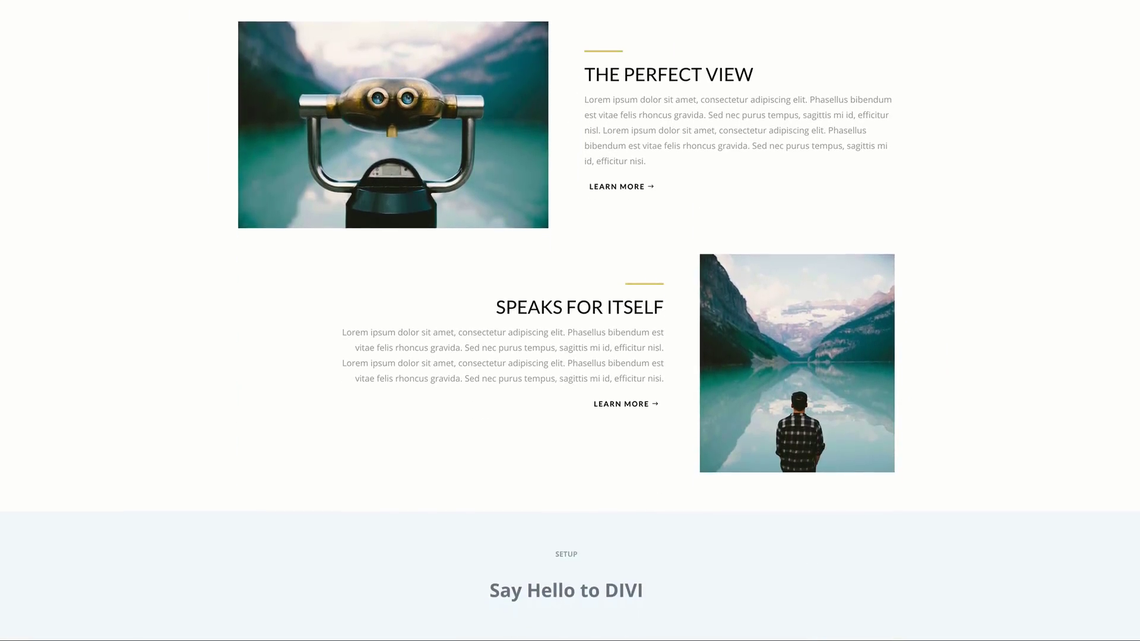
{"action": "scroll", "coordinate": [570, 321], "scroll_direction": "down", "scroll_amount": 6}
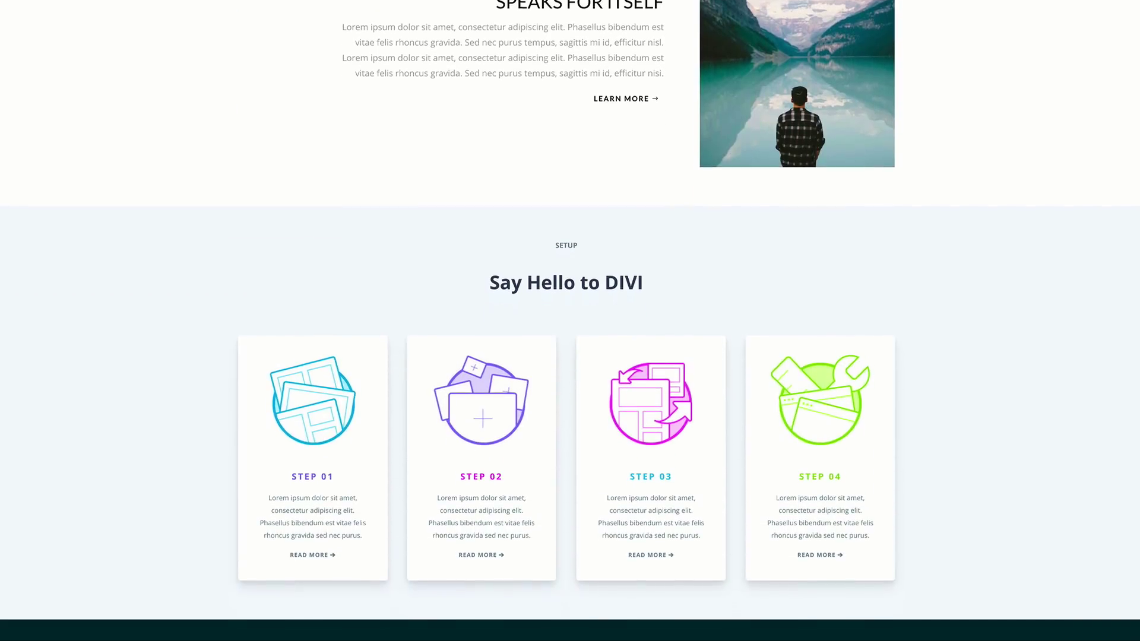
{"action": "scroll", "coordinate": [570, 321], "scroll_direction": "down", "scroll_amount": 6}
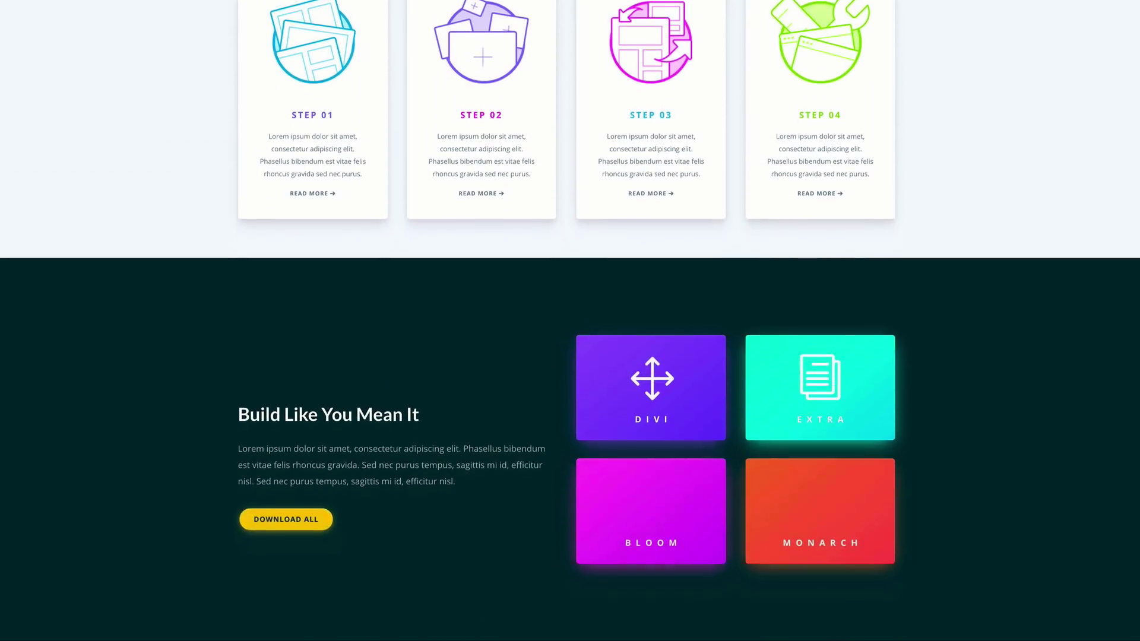
{"action": "scroll", "coordinate": [570, 320], "scroll_direction": "down", "scroll_amount": 3}
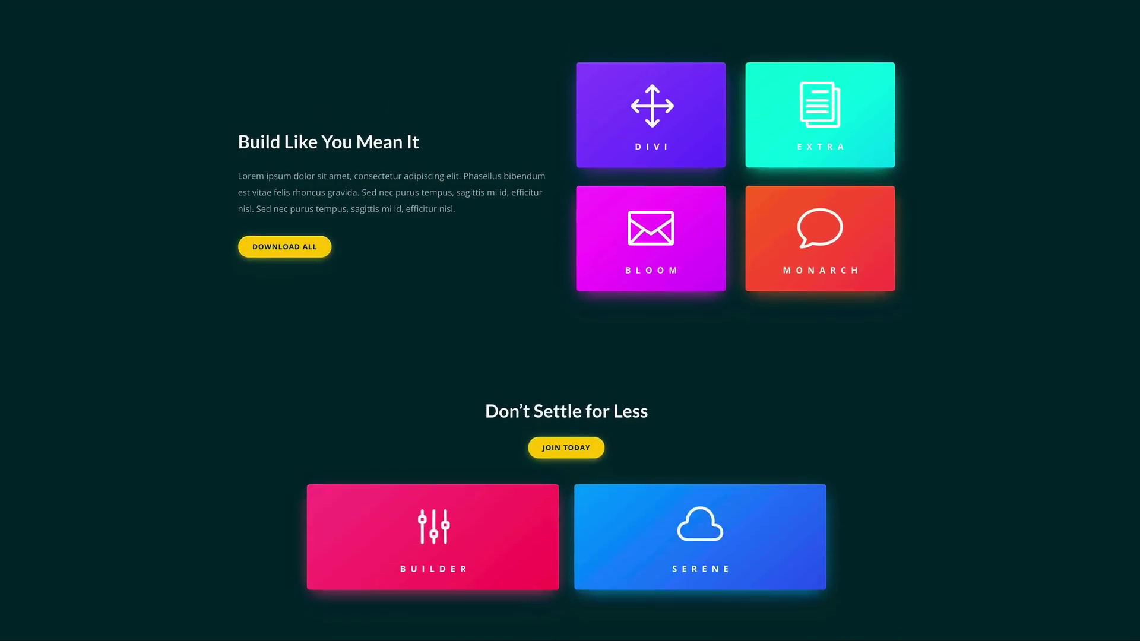